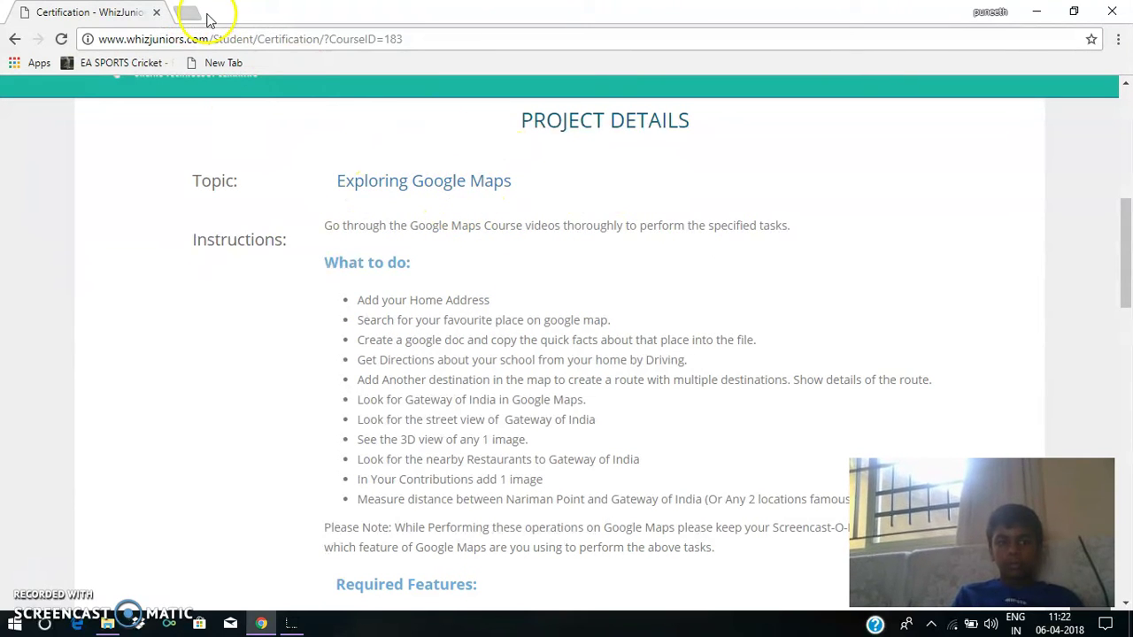
Step: Open a new blank Chrome tab beside the Exploring Google Maps project details page
{"action": "left_click", "coordinate": [179, 9]}
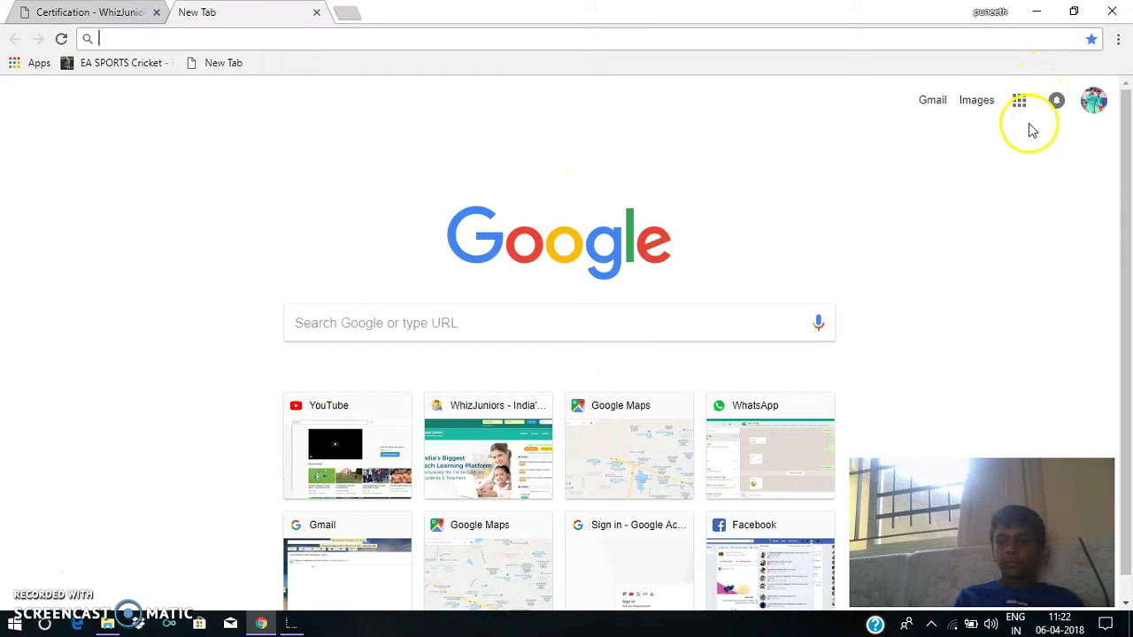
Step: Launch Maps from the Google apps grid, glancing back at the task list in between
{"action": "left_click", "coordinate": [1019, 100]}
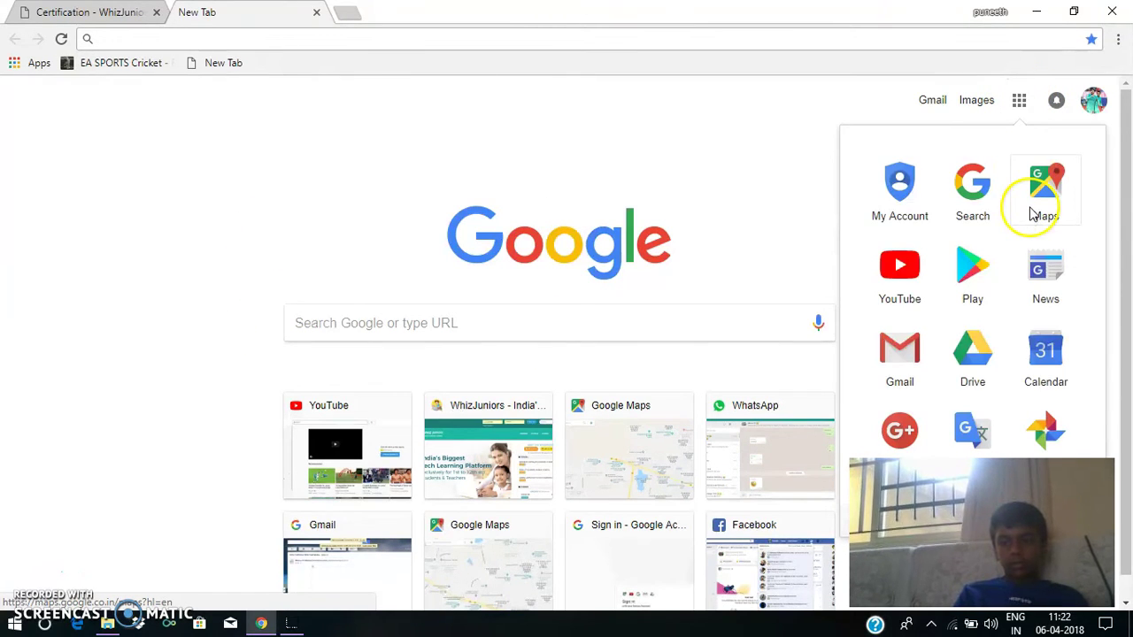
{"action": "left_click", "coordinate": [1031, 213]}
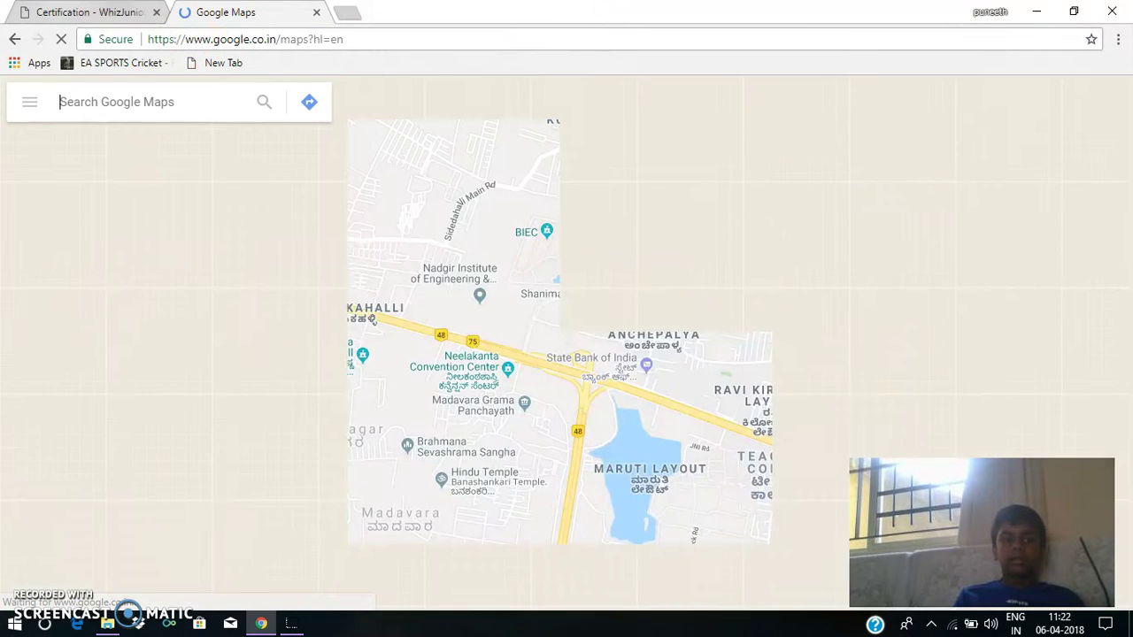
{"action": "left_click", "coordinate": [89, 12]}
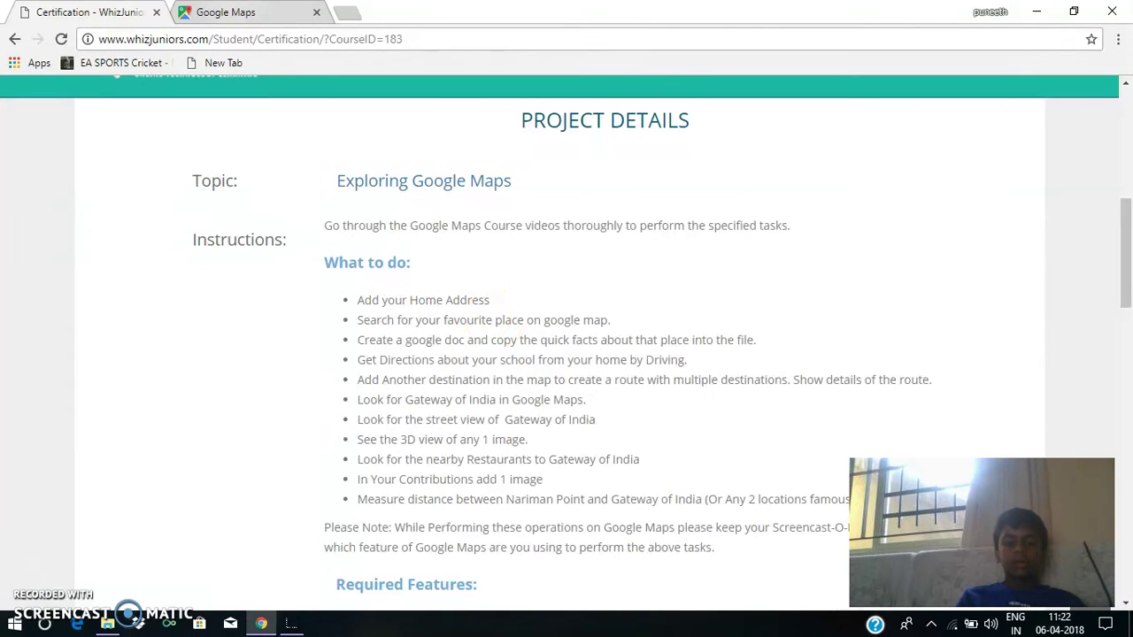
{"action": "left_click", "coordinate": [226, 12]}
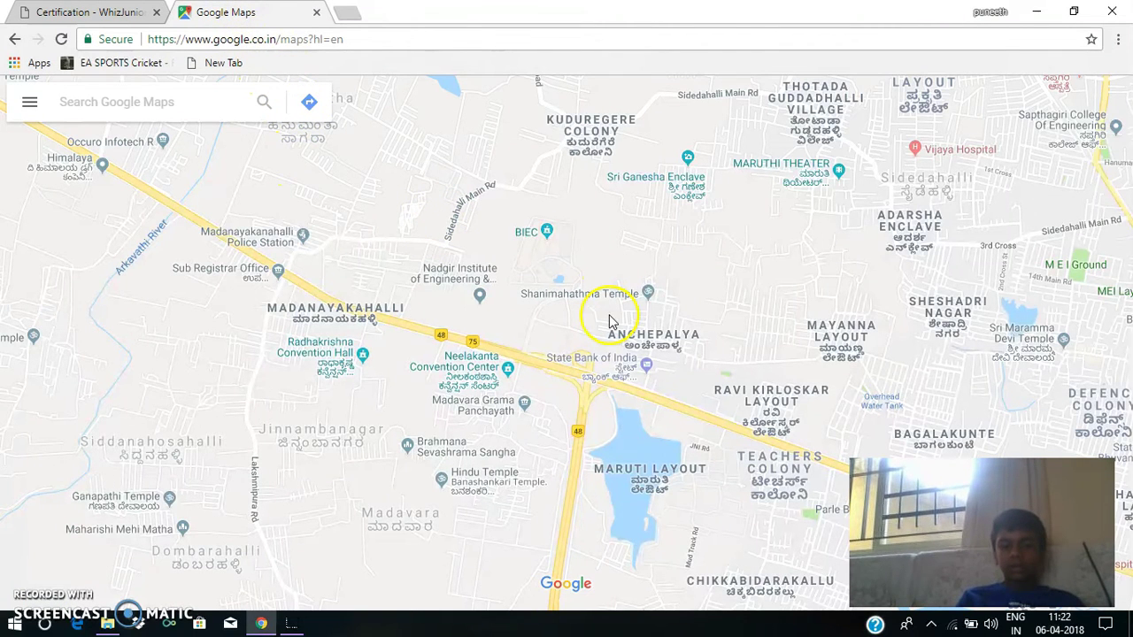
Step: Search Google Maps for 'home' to locate the saved Home address, then clear the search
{"action": "left_click", "coordinate": [202, 104]}
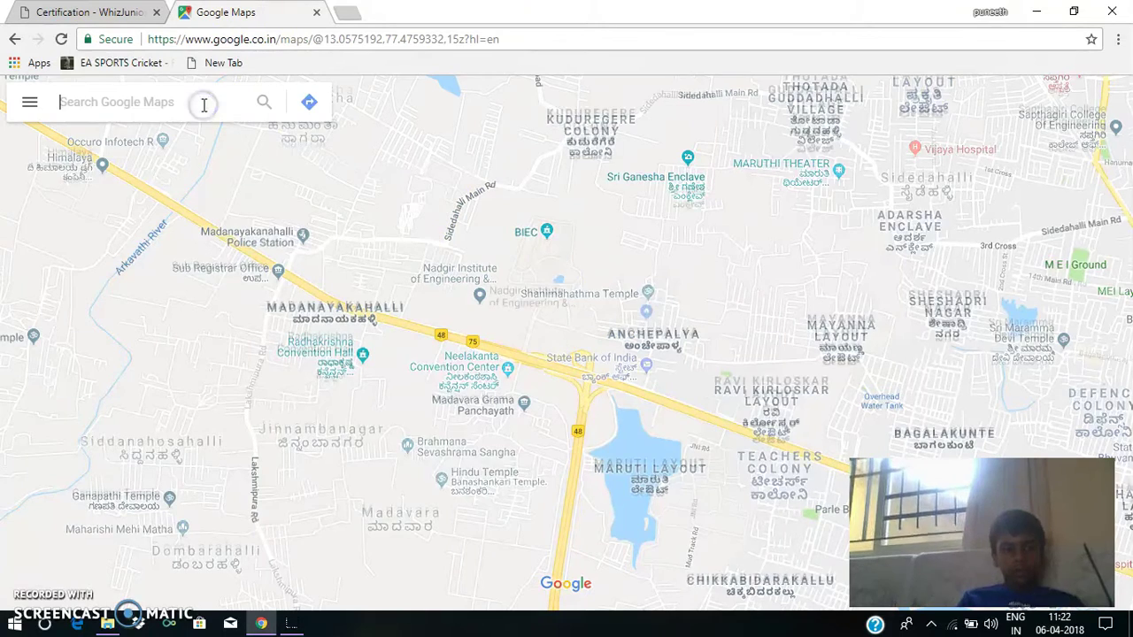
{"action": "type", "text": "home"}
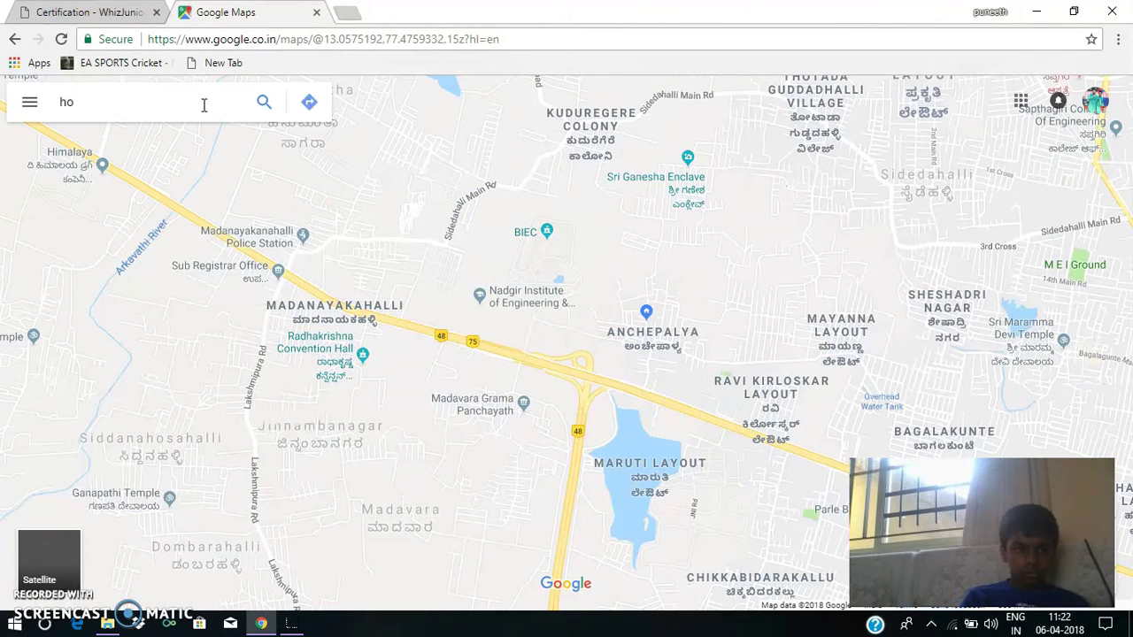
{"action": "key", "text": "Return"}
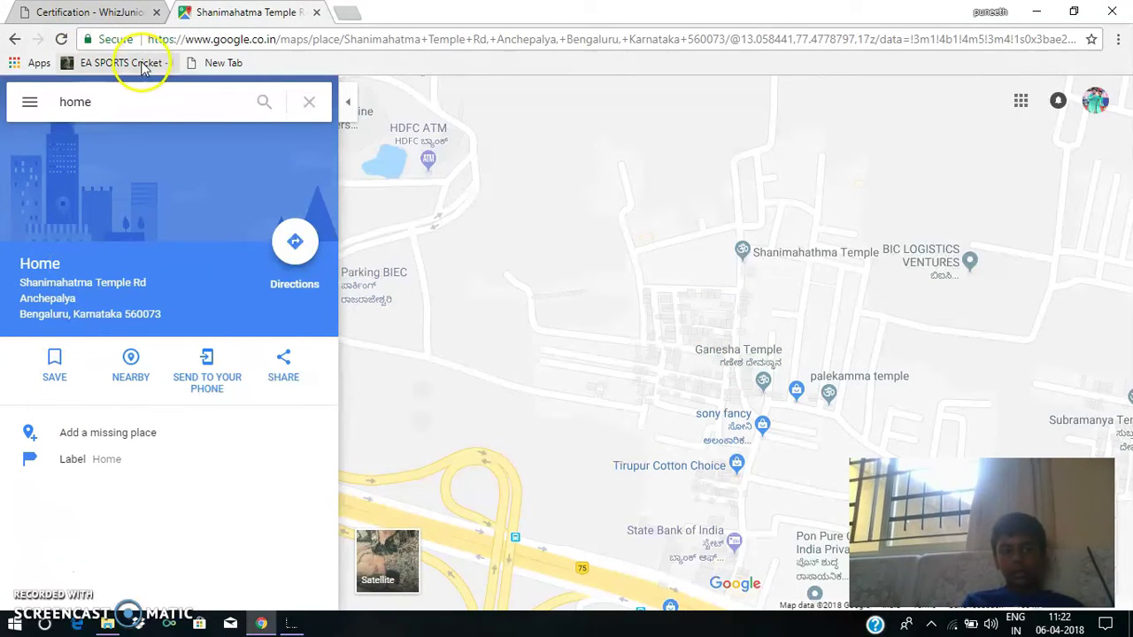
{"action": "left_click", "coordinate": [93, 16]}
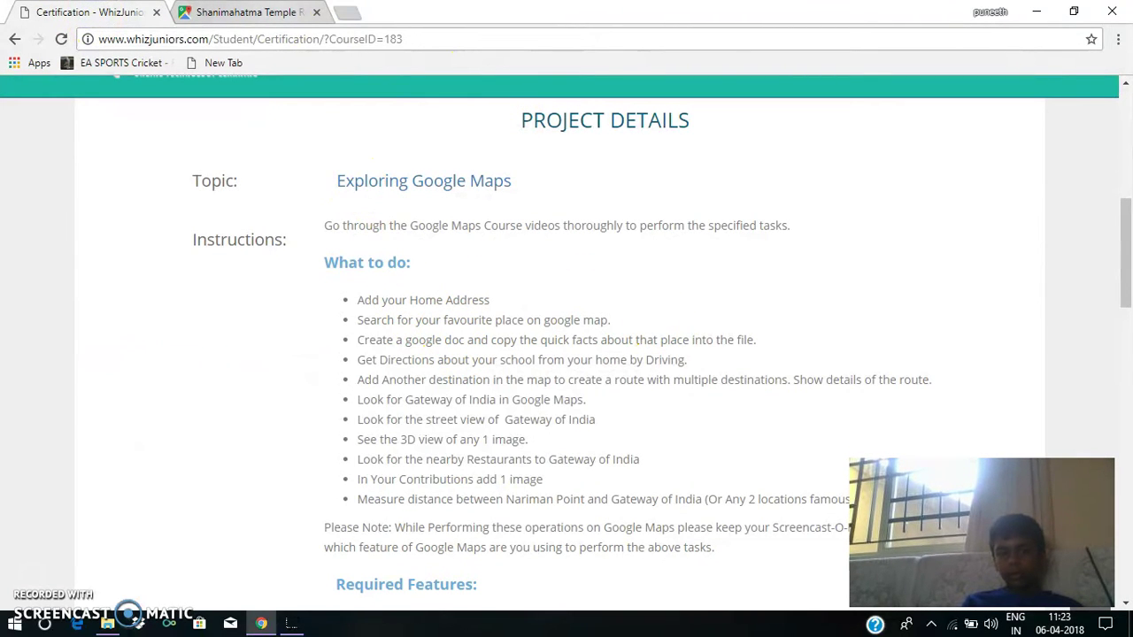
{"action": "left_click", "coordinate": [248, 12]}
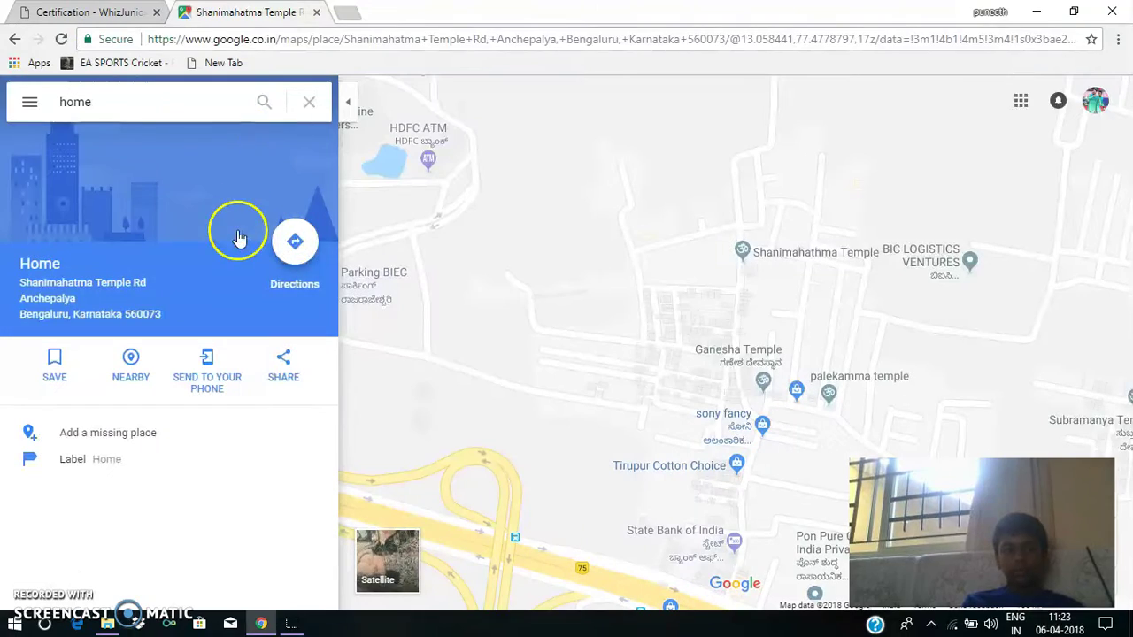
{"action": "left_click", "coordinate": [299, 119]}
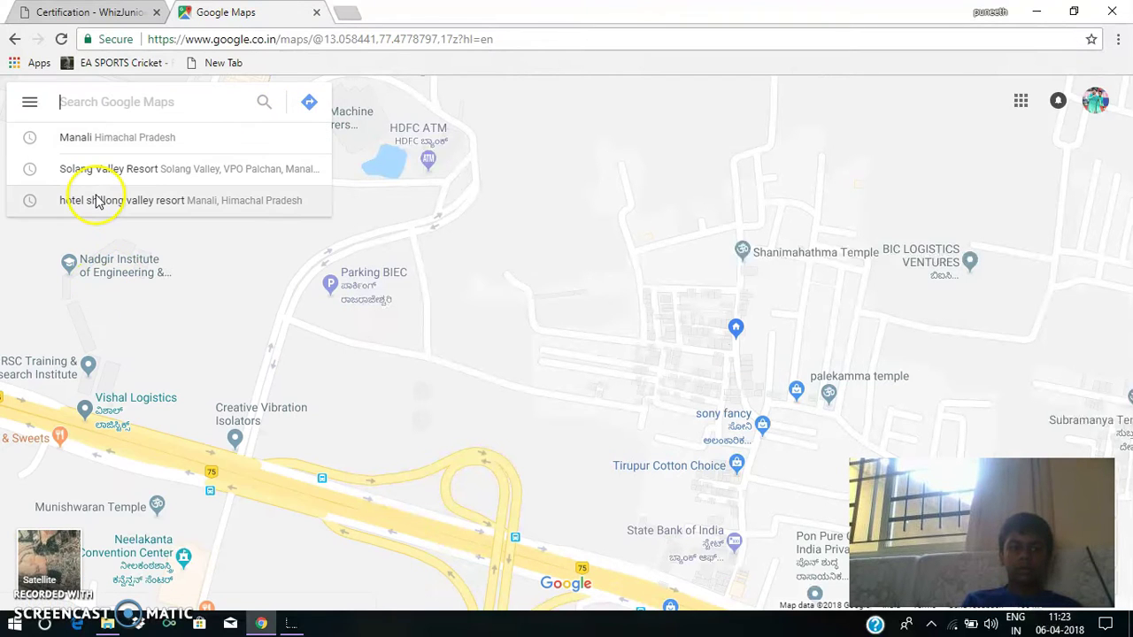
Step: Pick the recent search Manali, Himachal Pradesh, recheck the task list, and start a third tab
{"action": "left_click", "coordinate": [103, 139]}
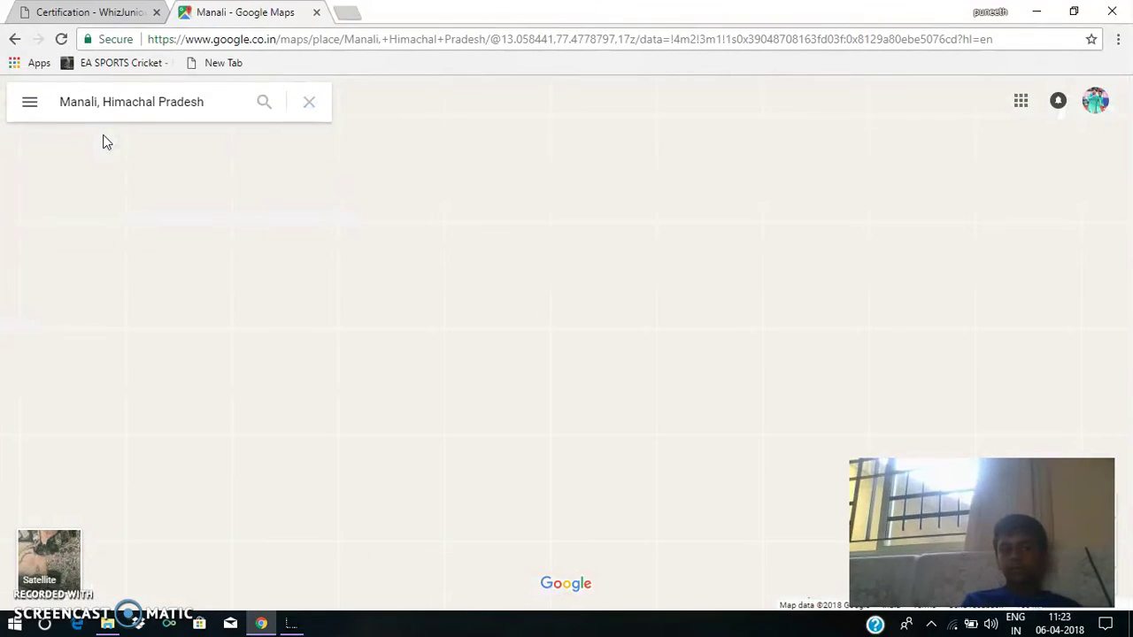
{"action": "left_click", "coordinate": [57, 12]}
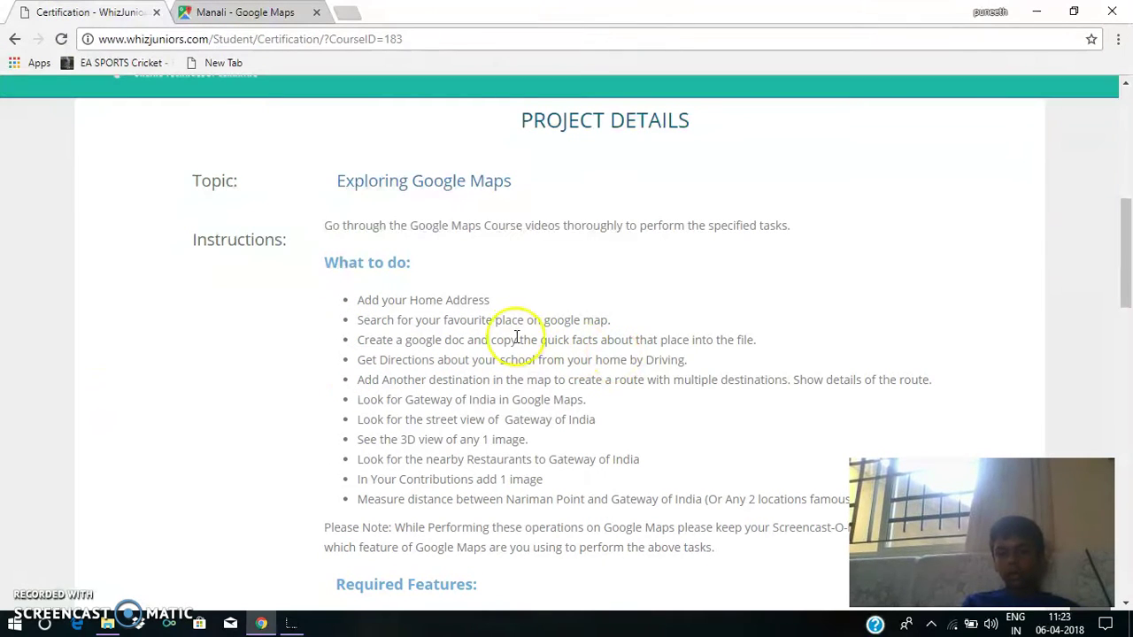
{"action": "left_click", "coordinate": [346, 14]}
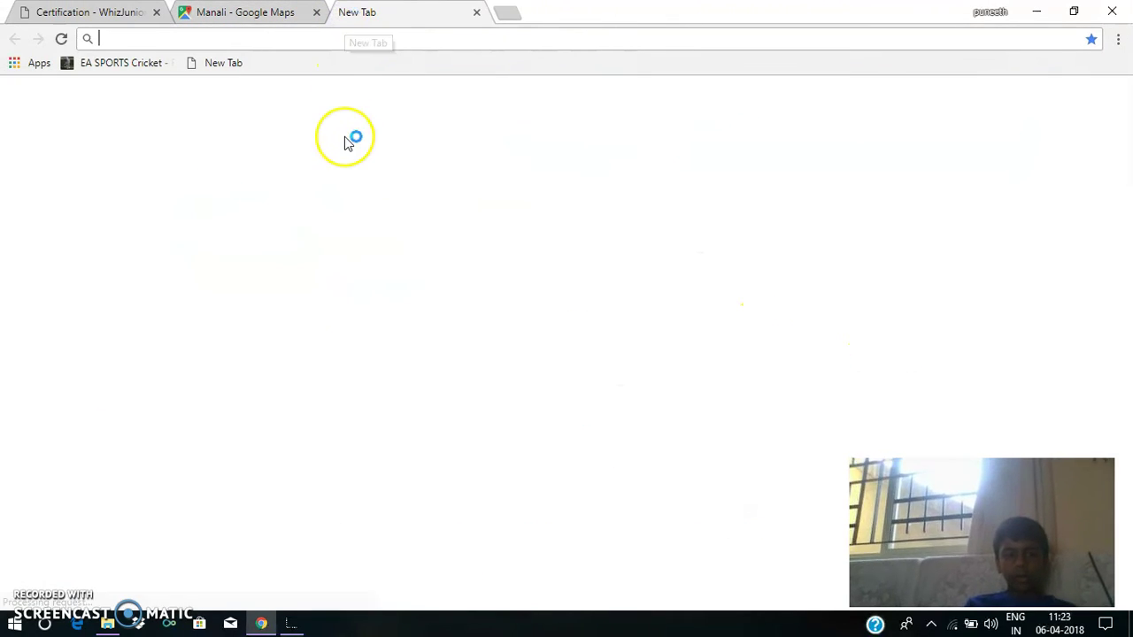
Step: Search the web for 'google docs' and go to Google Docs from its product page
{"action": "type", "text": "goog."}
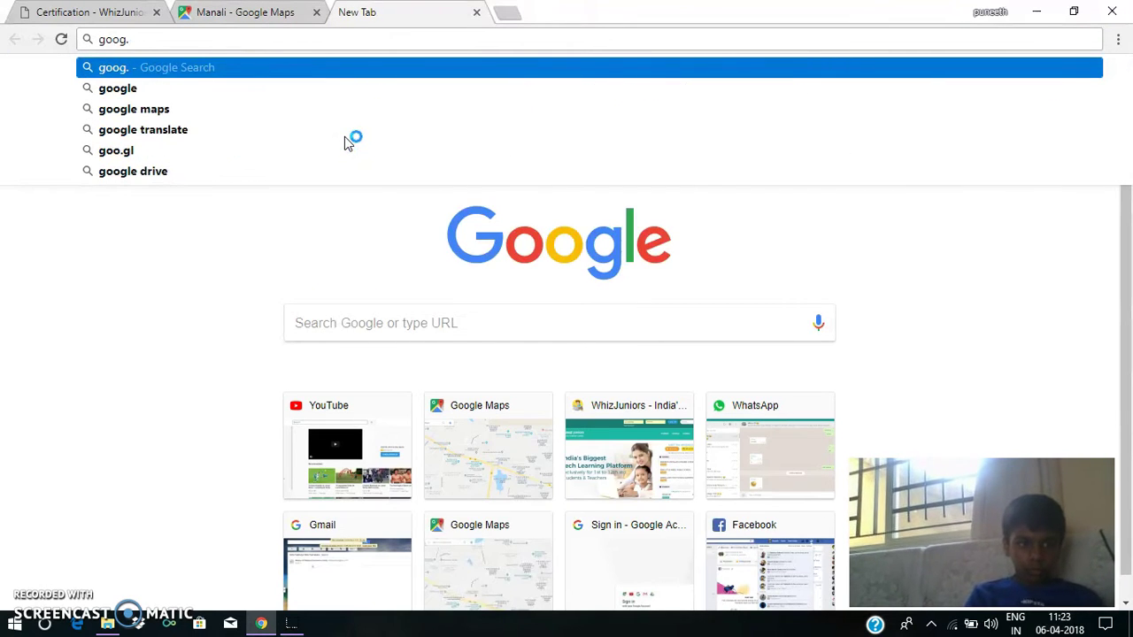
{"action": "key", "text": "BackSpace"}
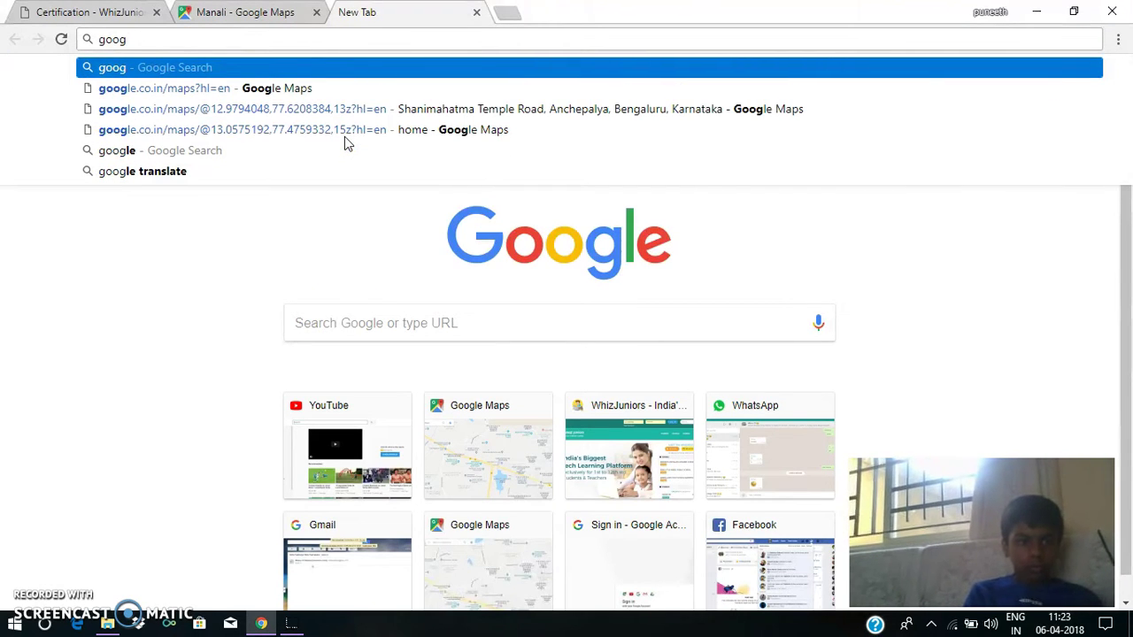
{"action": "type", "text": "le "}
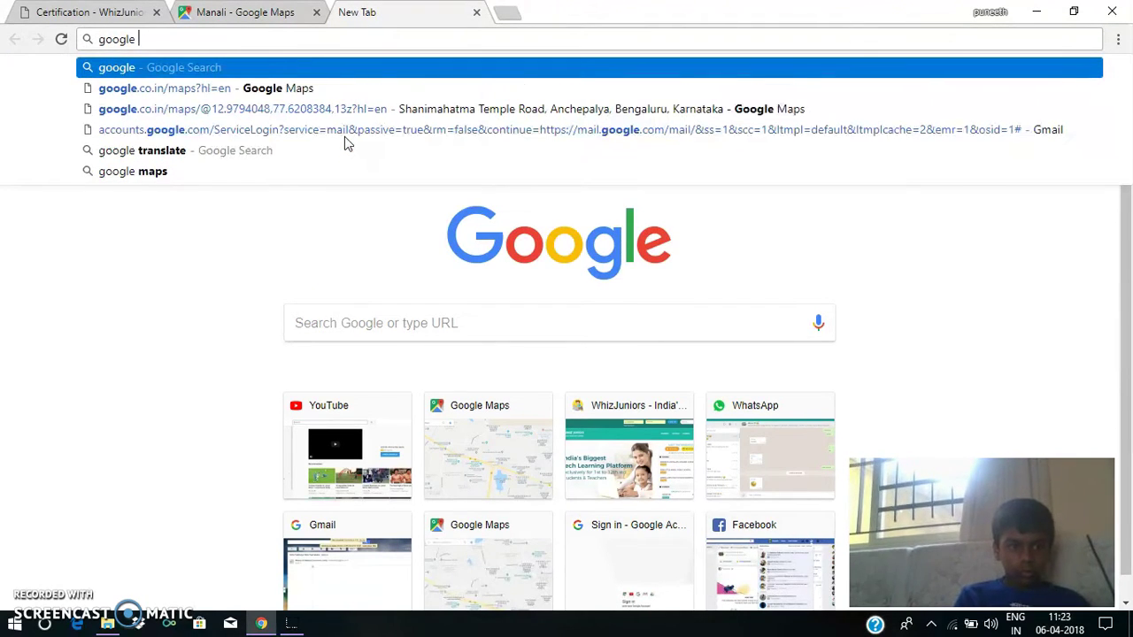
{"action": "type", "text": "docs"}
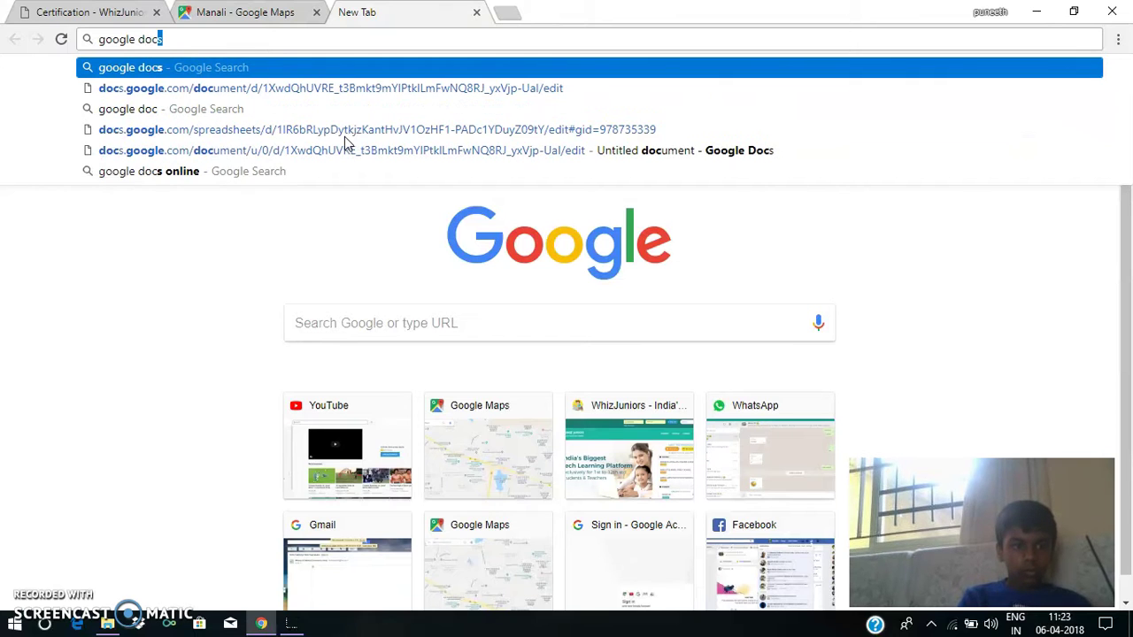
{"action": "key", "text": "Return"}
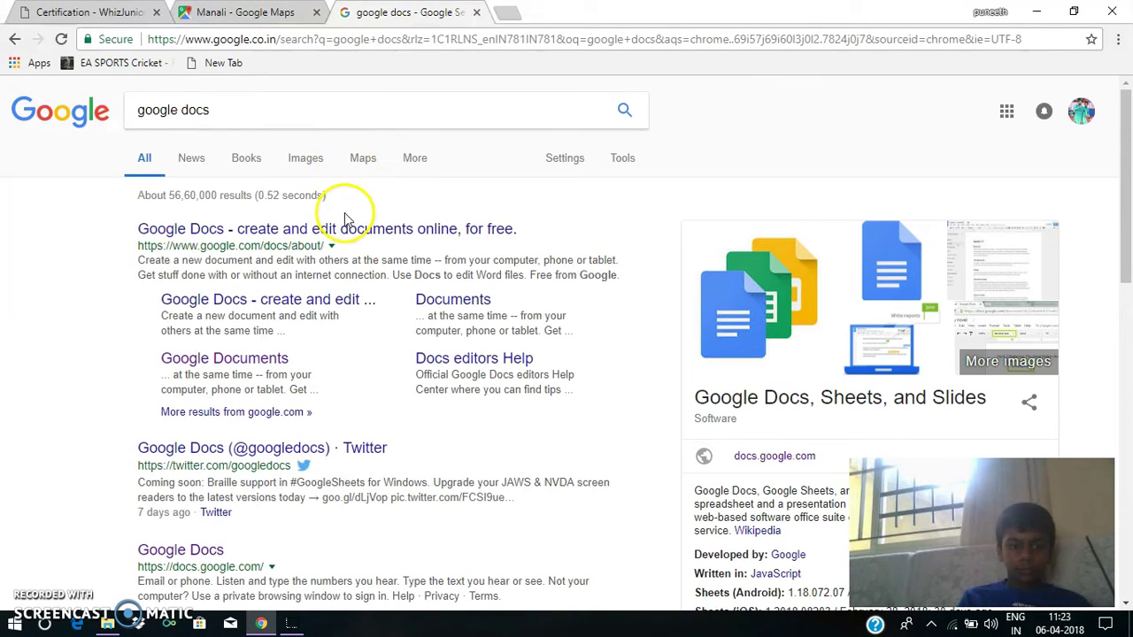
{"action": "left_click", "coordinate": [345, 230]}
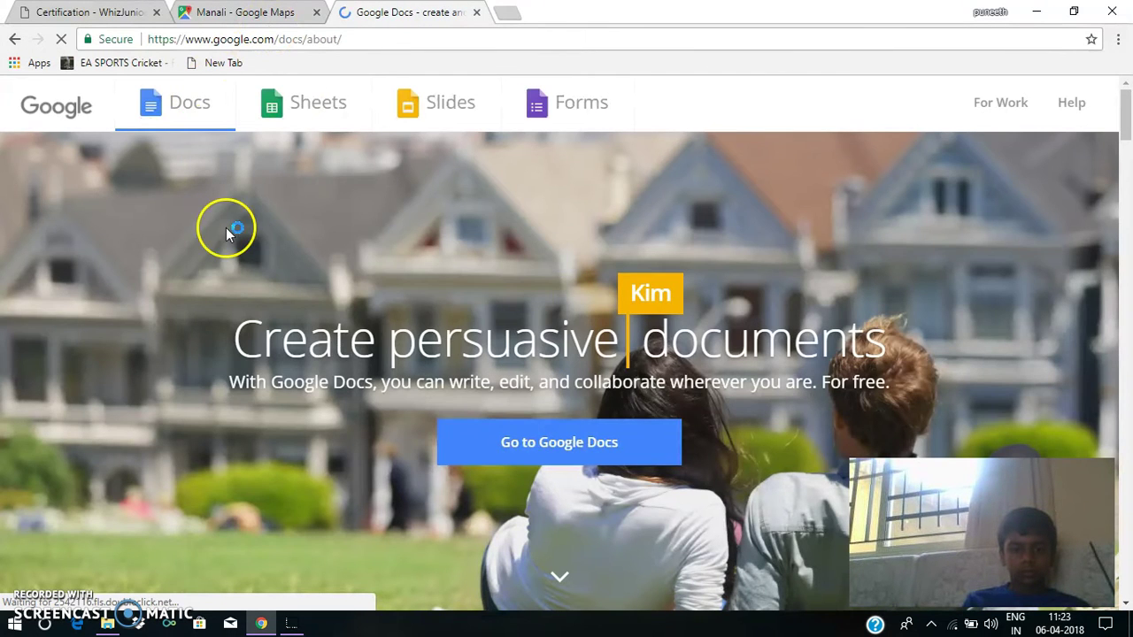
{"action": "left_click", "coordinate": [486, 438]}
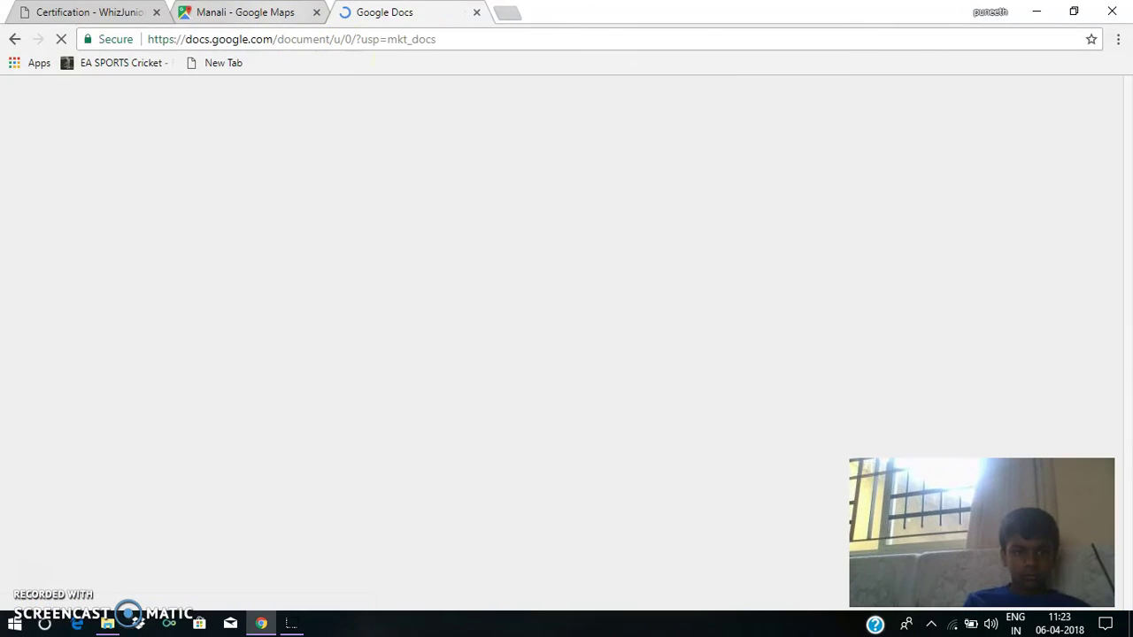
Step: Switch between the Google Docs and Manali map tabs, ending on the Manali map
{"action": "left_click", "coordinate": [245, 11]}
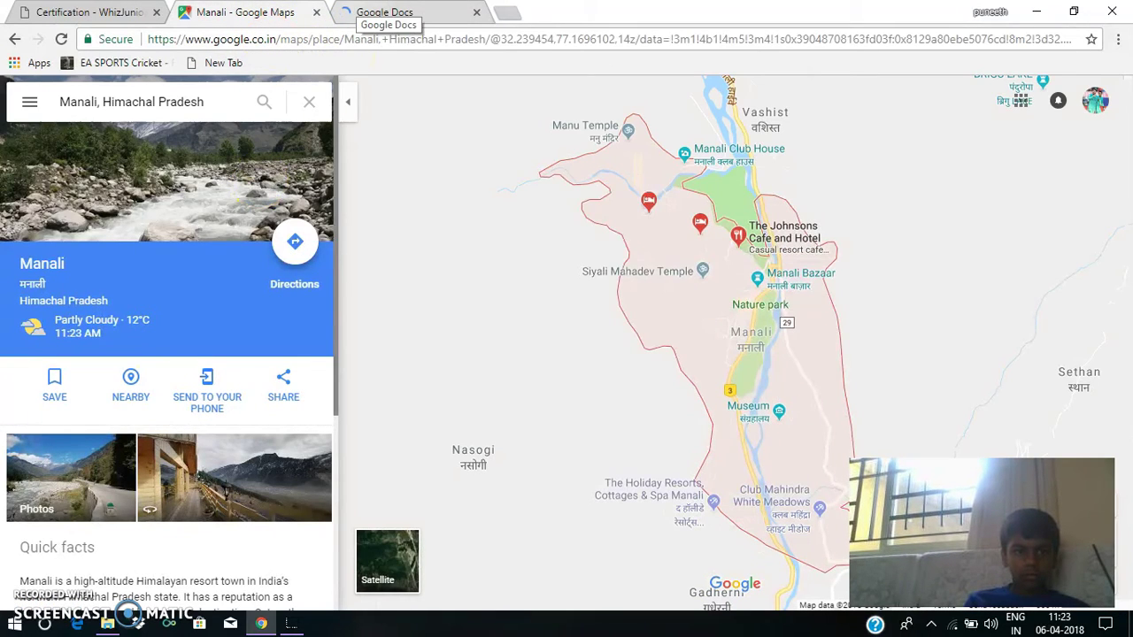
{"action": "left_click", "coordinate": [384, 12]}
{"action": "left_click", "coordinate": [265, 321]}
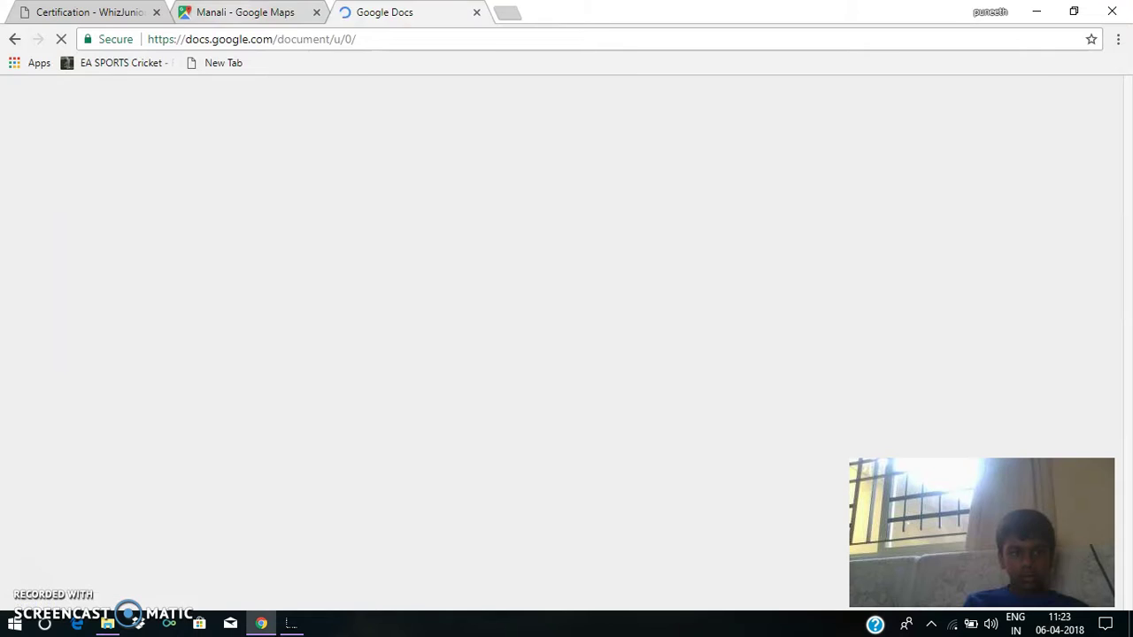
{"action": "left_click", "coordinate": [246, 11]}
Step: Copy Manali's Quick facts paragraph and start a new blank Google Docs document
{"action": "scroll", "coordinate": [201, 412], "scroll_direction": "down", "scroll_amount": 2}
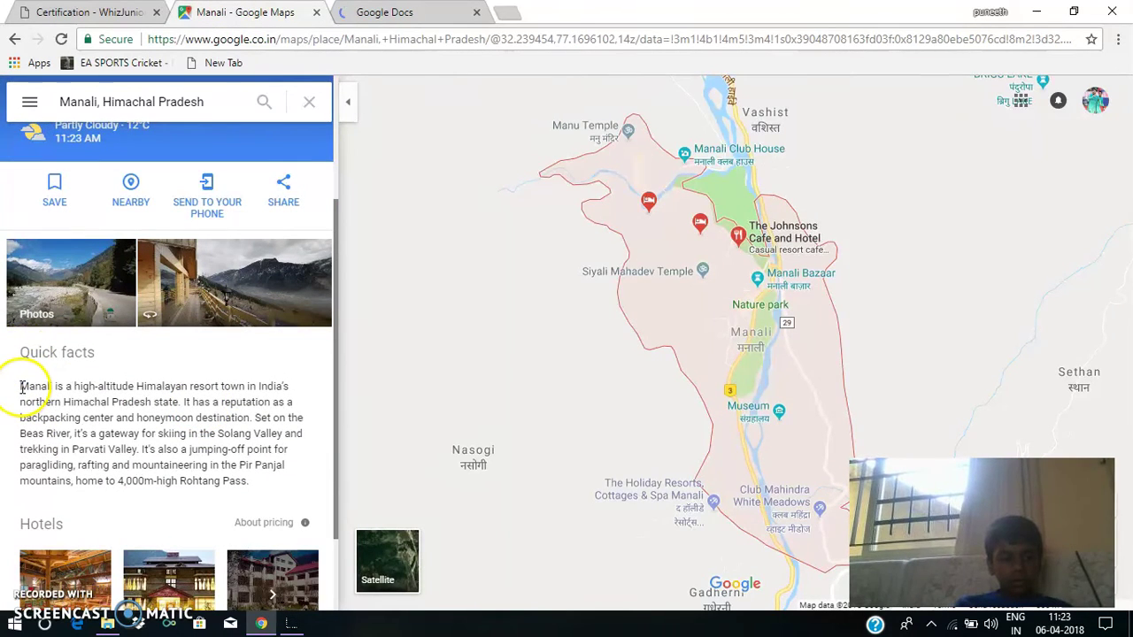
{"action": "left_click_drag", "start_coordinate": [20, 387], "coordinate": [259, 496]}
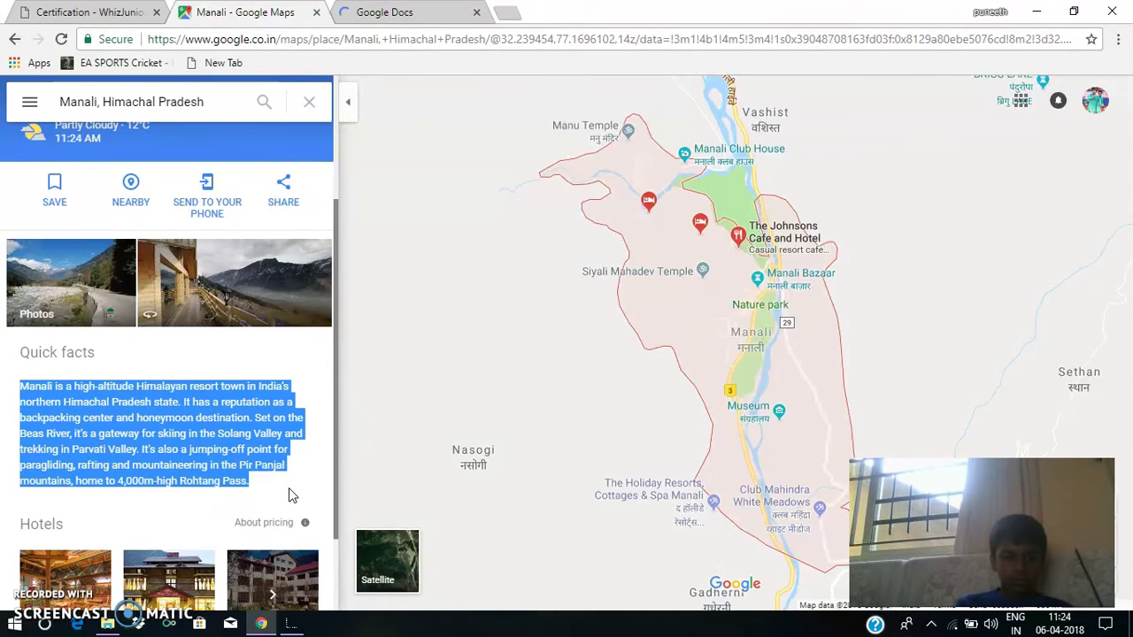
{"action": "right_click", "coordinate": [290, 496]}
{"action": "left_click", "coordinate": [304, 501]}
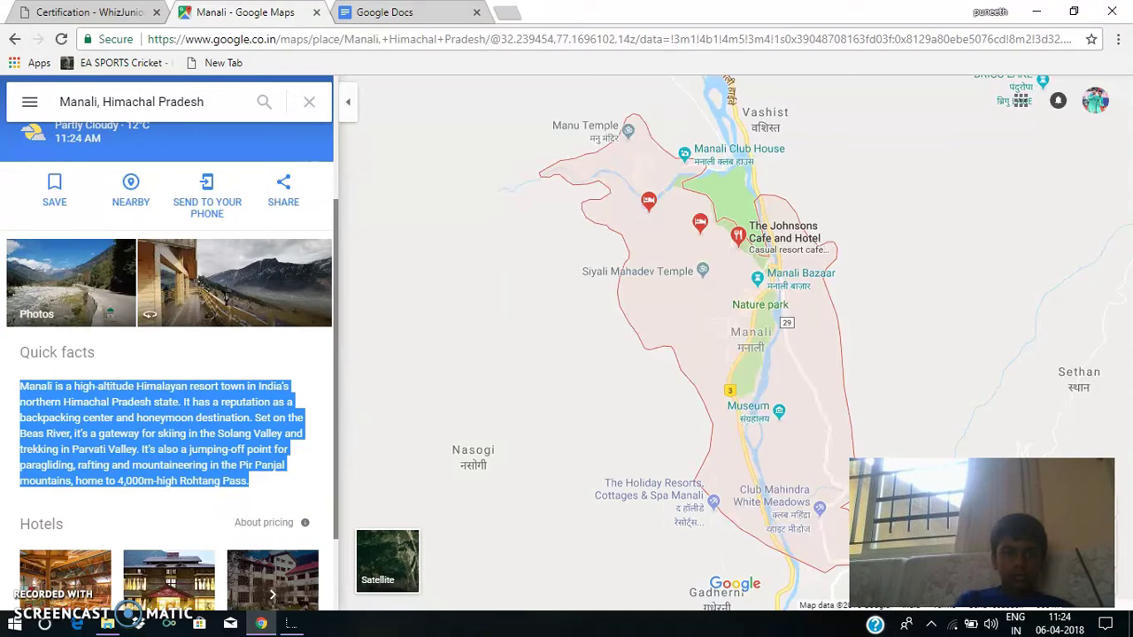
{"action": "key", "text": "ctrl+Tab"}
{"action": "left_click", "coordinate": [247, 231]}
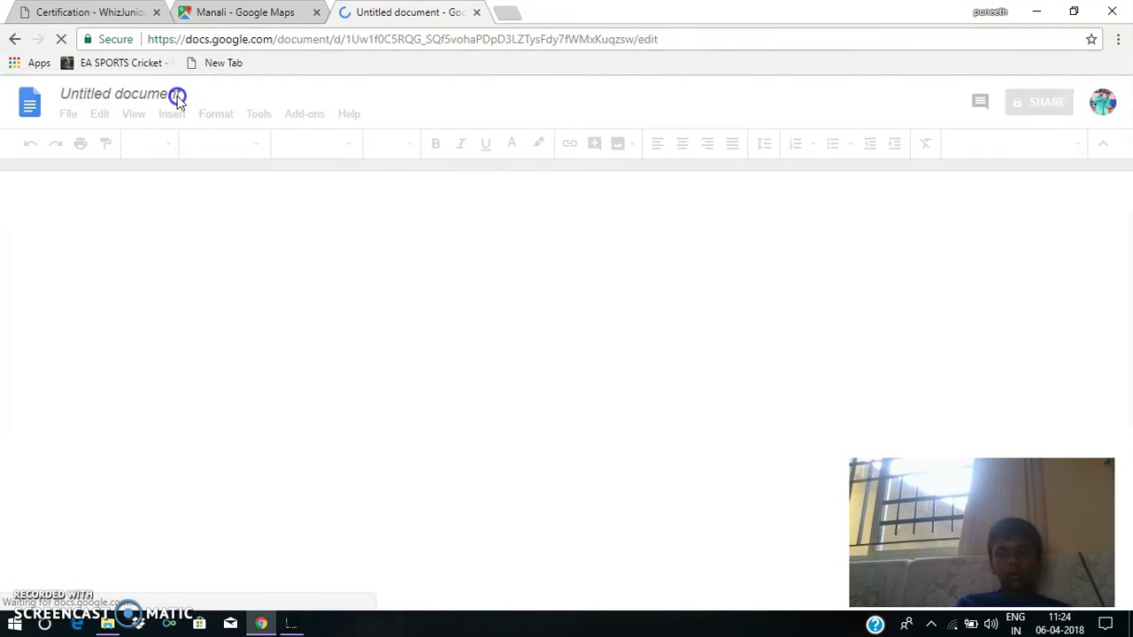
Step: Title the new document 'manali quick facts', accidentally pasting the Manali paragraph into the title
{"action": "right_click", "coordinate": [177, 95]}
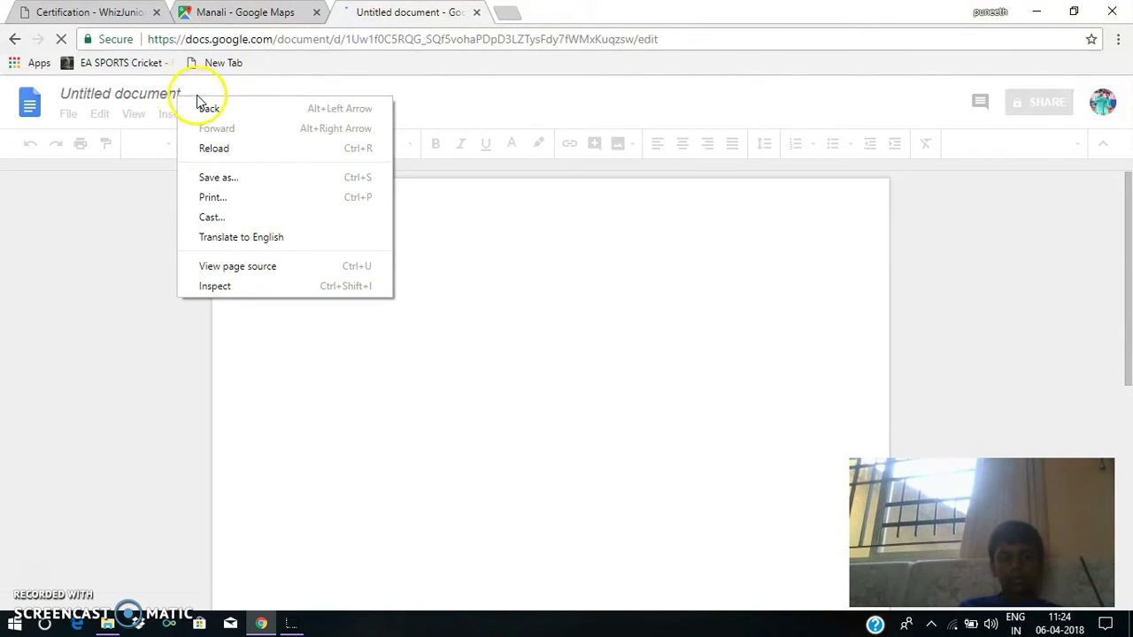
{"action": "left_click", "coordinate": [178, 92]}
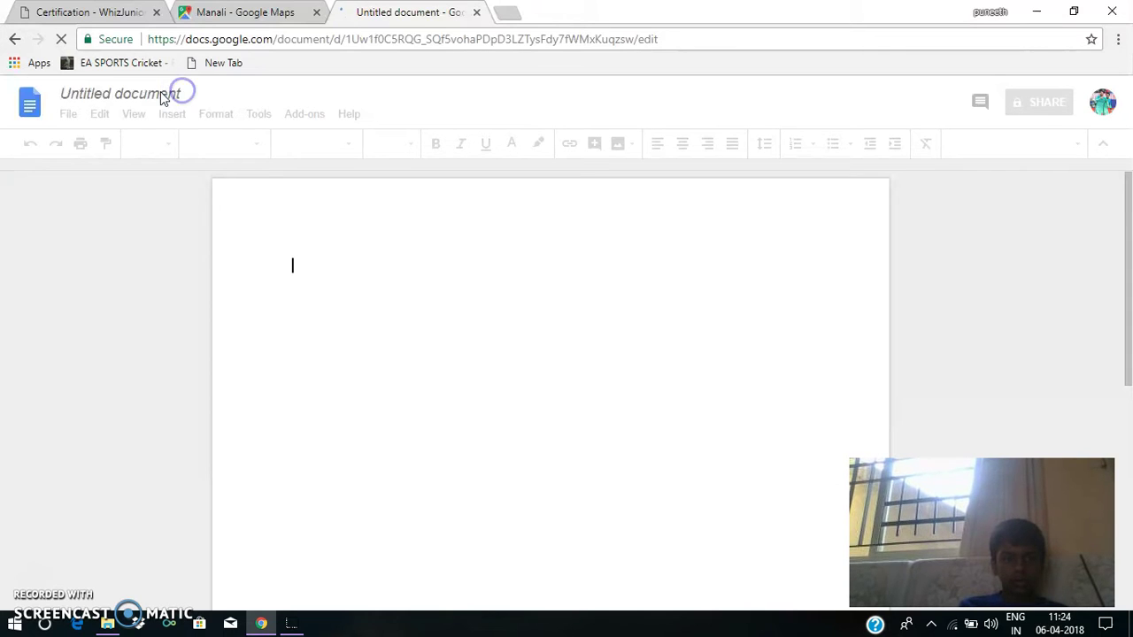
{"action": "left_click", "coordinate": [130, 93]}
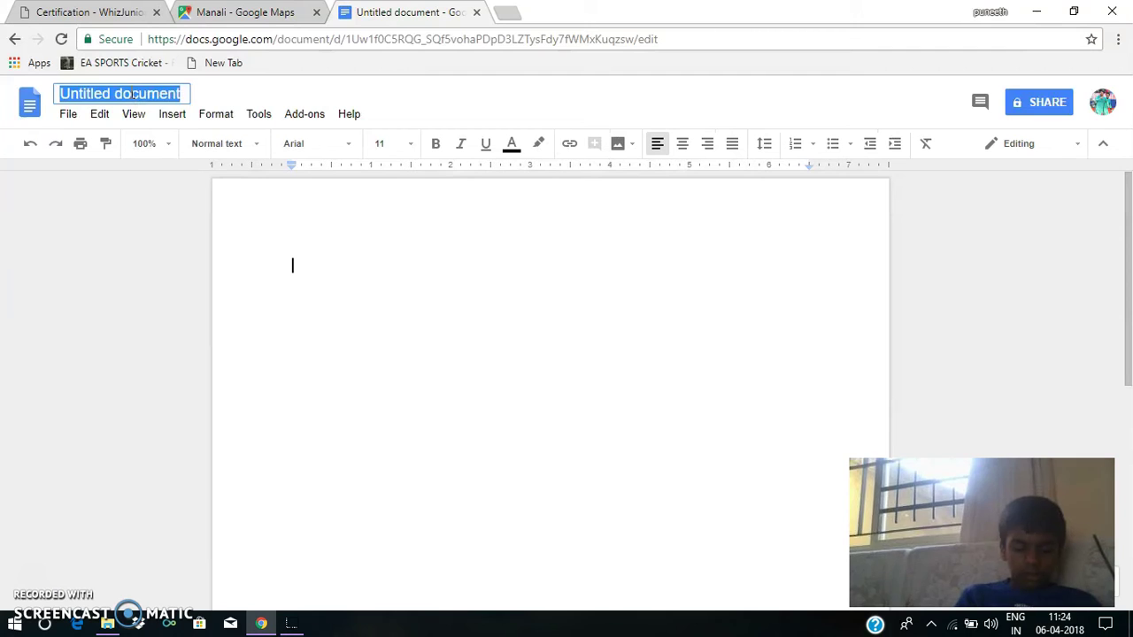
{"action": "type", "text": "manal"}
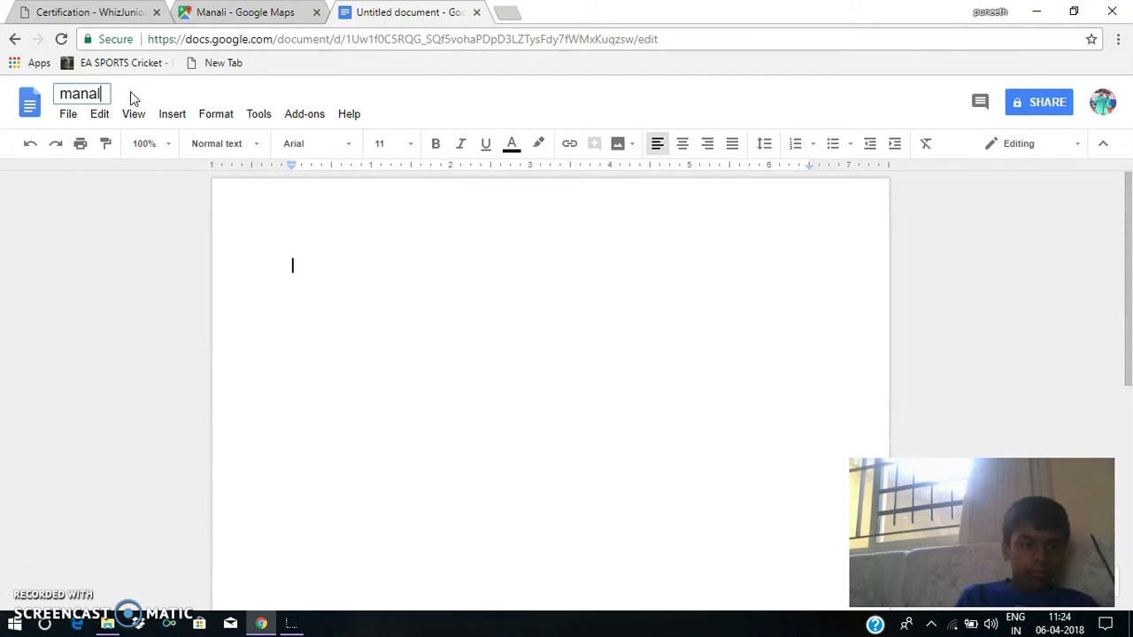
{"action": "type", "text": "i quick facts"}
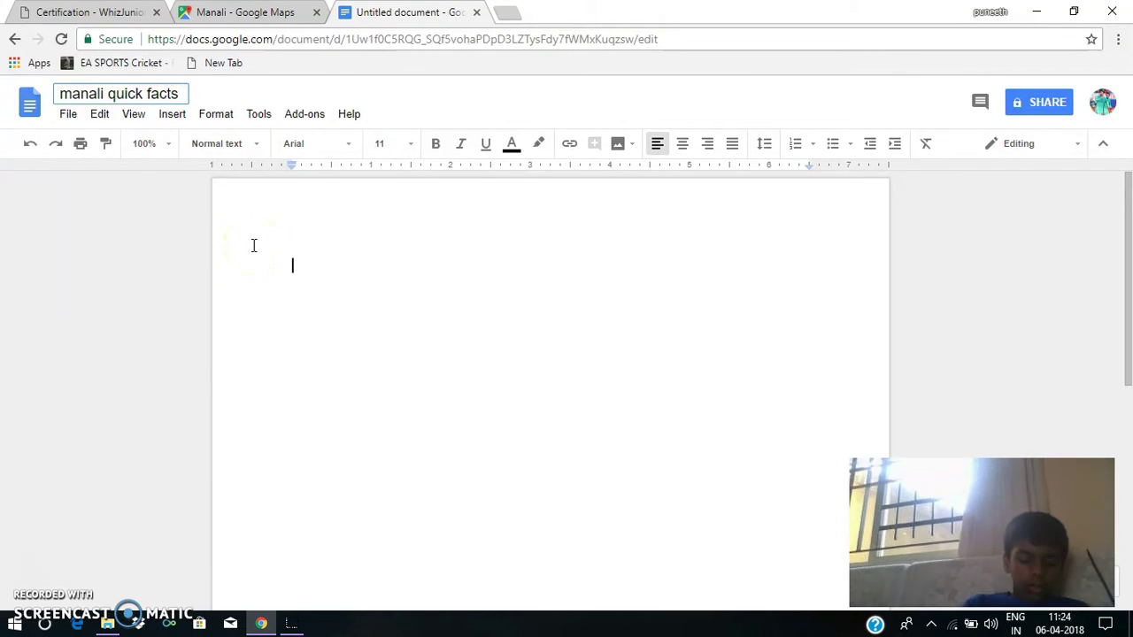
{"action": "key", "text": "ctrl+v"}
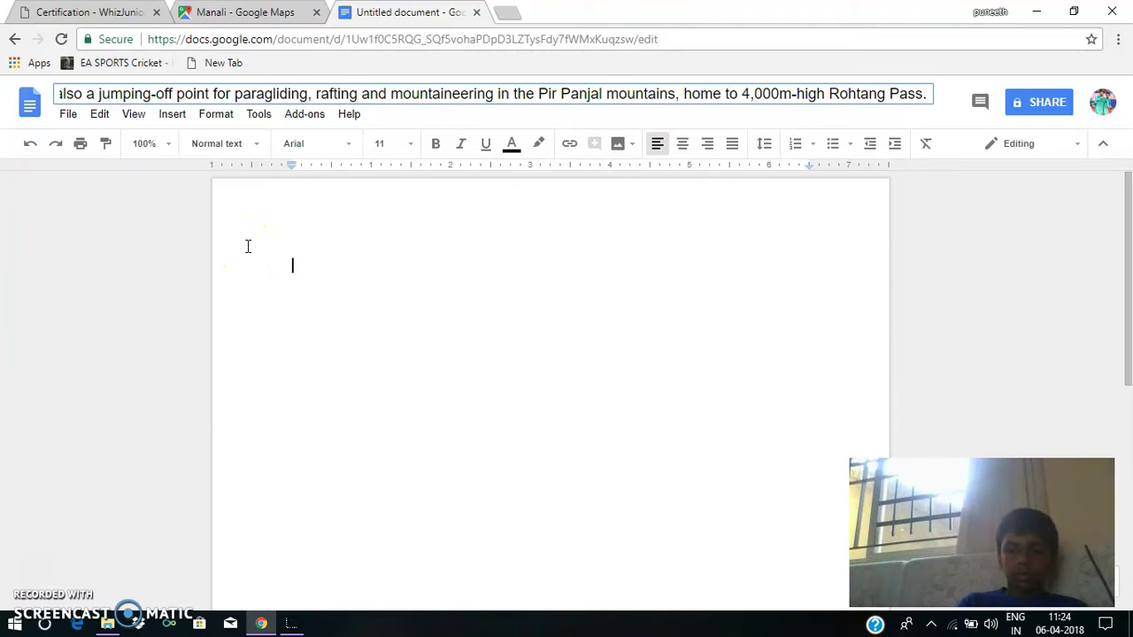
Step: Delete the pasted Manali text from the title, keeping 'manali quick facts' as the name
{"action": "key", "text": "BackSpace"}
{"action": "key", "text": "BackSpace"}
{"action": "key", "text": "BackSpace"}
{"action": "key", "text": "BackSpace"}
{"action": "key", "text": "BackSpace"}
{"action": "key", "text": "BackSpace"}
{"action": "key", "text": "BackSpace"}
{"action": "key", "text": "BackSpace"}
{"action": "key", "text": "BackSpace"}
{"action": "key", "text": "BackSpace"}
{"action": "key", "text": "BackSpace"}
{"action": "key", "text": "BackSpace"}
{"action": "key", "text": "BackSpace"}
{"action": "key", "text": "BackSpace"}
{"action": "key", "text": "BackSpace"}
{"action": "key", "text": "BackSpace"}
{"action": "key", "text": "BackSpace"}
{"action": "key", "text": "BackSpace"}
{"action": "key", "text": "BackSpace"}
{"action": "key", "text": "BackSpace"}
{"action": "key", "text": "BackSpace"}
{"action": "key", "text": "BackSpace"}
{"action": "key", "text": "BackSpace"}
{"action": "key", "text": "BackSpace"}
{"action": "key", "text": "BackSpace"}
{"action": "key", "text": "BackSpace"}
{"action": "key", "text": "BackSpace"}
{"action": "key", "text": "BackSpace"}
{"action": "key", "text": "BackSpace"}
{"action": "key", "text": "BackSpace"}
{"action": "key", "text": "BackSpace"}
{"action": "key", "text": "BackSpace"}
{"action": "key", "text": "BackSpace"}
{"action": "key", "text": "BackSpace"}
{"action": "key", "text": "BackSpace"}
{"action": "key", "text": "BackSpace"}
{"action": "key", "text": "BackSpace"}
{"action": "key", "text": "BackSpace"}
{"action": "key", "text": "BackSpace"}
{"action": "key", "text": "BackSpace"}
{"action": "key", "text": "BackSpace"}
{"action": "key", "text": "BackSpace"}
{"action": "key", "text": "BackSpace"}
{"action": "key", "text": "BackSpace"}
{"action": "key", "text": "BackSpace"}
{"action": "key", "text": "BackSpace"}
{"action": "key", "text": "BackSpace"}
{"action": "key", "text": "BackSpace"}
{"action": "key", "text": "BackSpace"}
{"action": "key", "text": "BackSpace"}
{"action": "key", "text": "BackSpace"}
{"action": "key", "text": "BackSpace"}
{"action": "key", "text": "BackSpace"}
{"action": "key", "text": "BackSpace"}
{"action": "key", "text": "BackSpace"}
{"action": "key", "text": "BackSpace"}
{"action": "key", "text": "BackSpace"}
{"action": "key", "text": "BackSpace"}
{"action": "key", "text": "BackSpace"}
{"action": "key", "text": "BackSpace"}
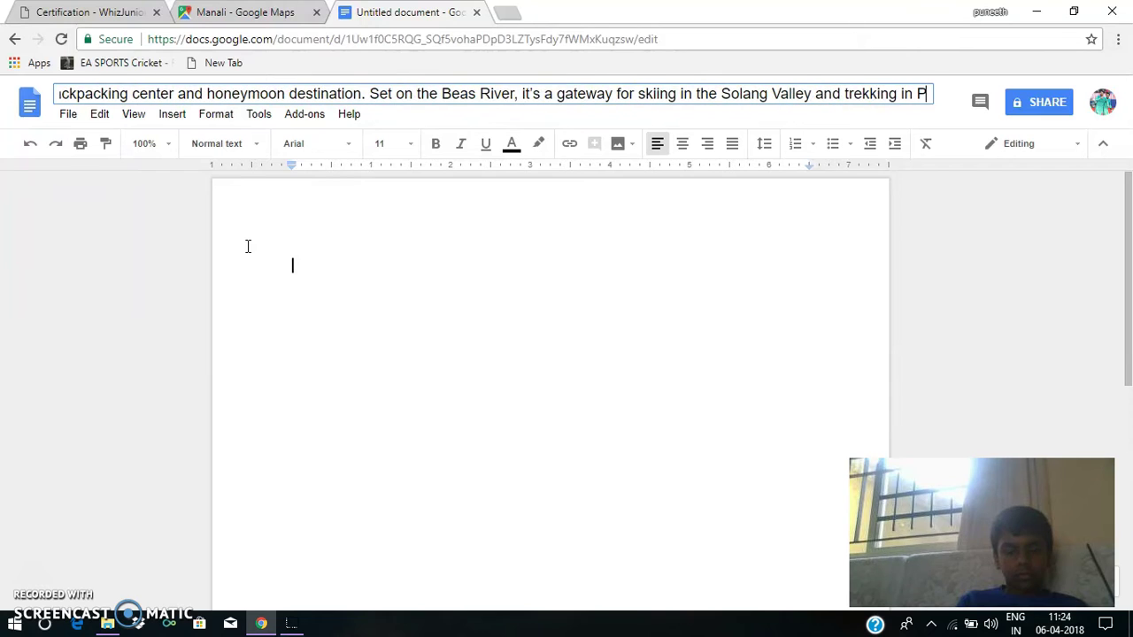
{"action": "key", "text": "Left"}
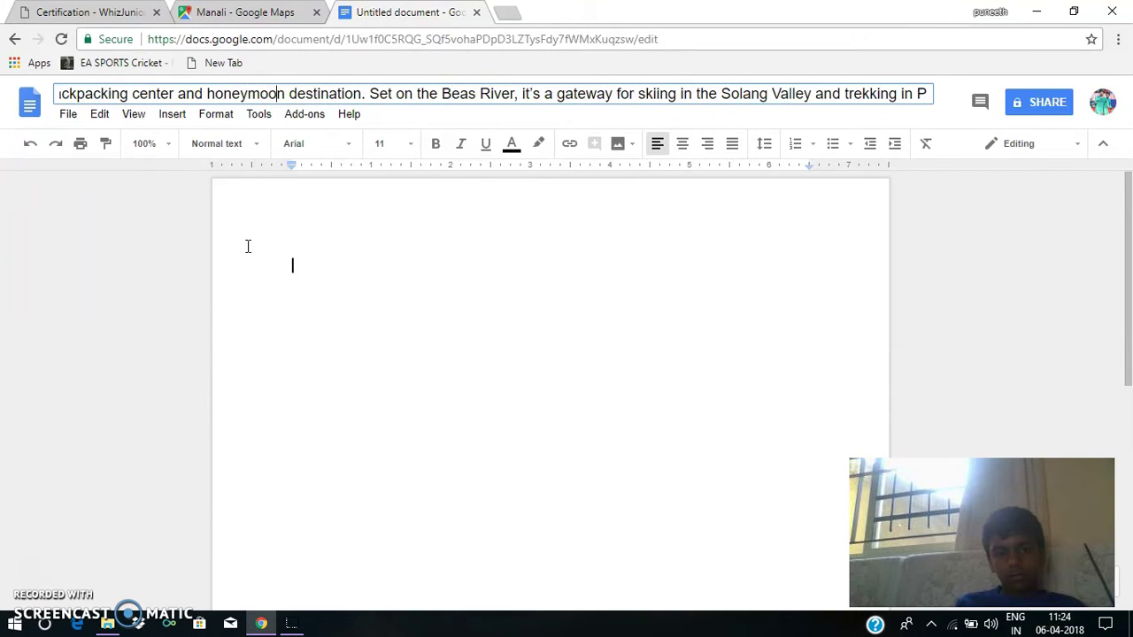
{"action": "key", "text": "Left"}
{"action": "key", "text": "Left"}
{"action": "key", "text": "Left"}
{"action": "key", "text": "Left"}
{"action": "key", "text": "Left"}
{"action": "key", "text": "Left"}
{"action": "key", "text": "Left"}
{"action": "key", "text": "Left"}
{"action": "key", "text": "Left"}
{"action": "key", "text": "Left"}
{"action": "key", "text": "Left"}
{"action": "key", "text": "Left"}
{"action": "key", "text": "Left"}
{"action": "key", "text": "Left"}
{"action": "key", "text": "Left"}
{"action": "key", "text": "Left"}
{"action": "key", "text": "Left"}
{"action": "key", "text": "Left"}
{"action": "key", "text": "Left"}
{"action": "key", "text": "Left"}
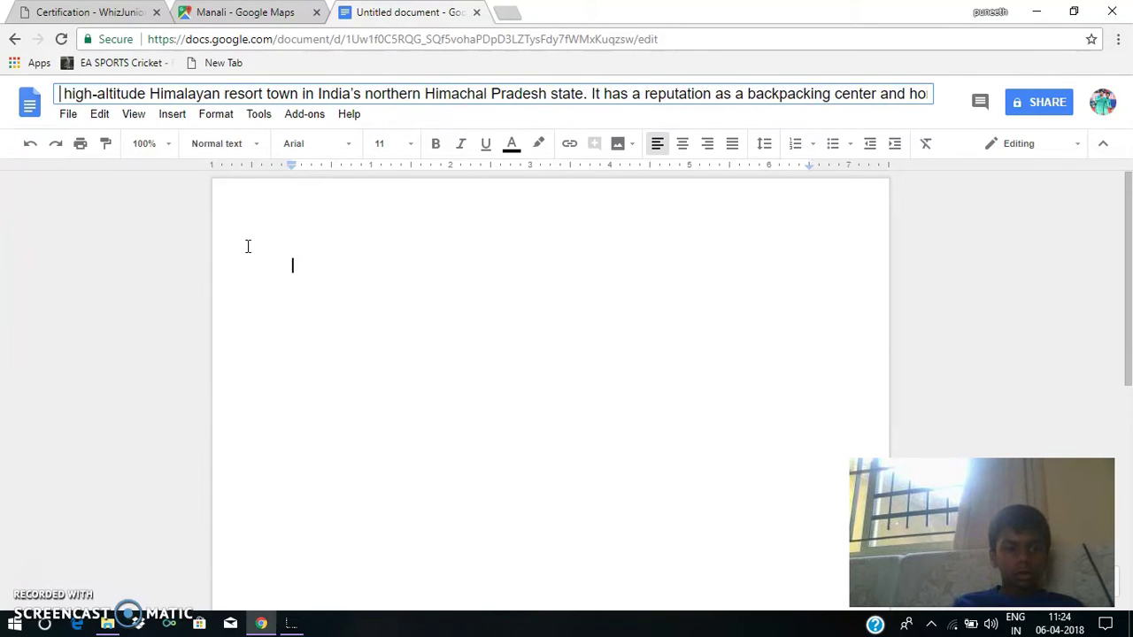
{"action": "key", "text": "Left"}
{"action": "key", "text": "Left"}
{"action": "key", "text": "Left"}
{"action": "key", "text": "Left"}
{"action": "key", "text": "Left"}
{"action": "key", "text": "Left"}
{"action": "key", "text": "Left"}
{"action": "key", "text": "Left"}
{"action": "key", "text": "Left"}
{"action": "key", "text": "Left"}
{"action": "key", "text": "Left"}
{"action": "key", "text": "Left"}
{"action": "key", "text": "Left"}
{"action": "key", "text": "Left"}
{"action": "key", "text": "Left"}
{"action": "key", "text": "Left"}
{"action": "key", "text": "Left"}
{"action": "key", "text": "Left"}
{"action": "key", "text": "Left"}
{"action": "key", "text": "Left"}
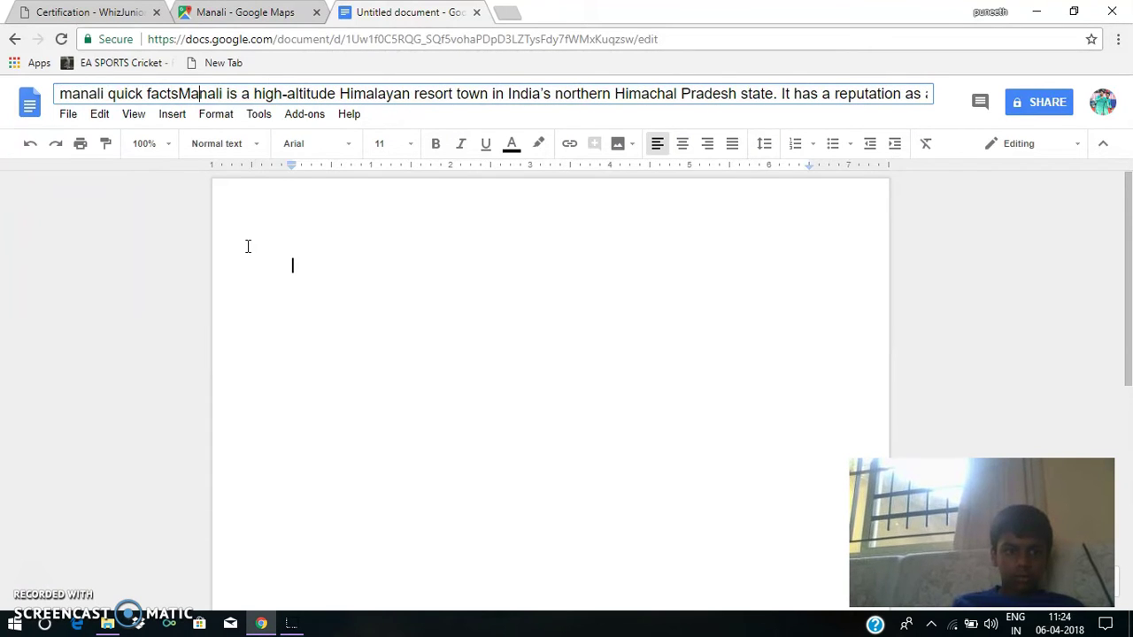
{"action": "key", "text": "Delete"}
{"action": "key", "text": "Delete"}
{"action": "key", "text": "Delete"}
{"action": "key", "text": "Delete"}
{"action": "key", "text": "Delete"}
{"action": "key", "text": "Delete"}
{"action": "key", "text": "Delete"}
{"action": "key", "text": "Delete"}
{"action": "key", "text": "Delete"}
{"action": "key", "text": "Delete"}
{"action": "key", "text": "Delete"}
{"action": "key", "text": "Delete"}
{"action": "key", "text": "Delete"}
{"action": "key", "text": "Delete"}
{"action": "key", "text": "Delete"}
{"action": "key", "text": "Delete"}
{"action": "key", "text": "Delete"}
{"action": "key", "text": "Delete"}
{"action": "key", "text": "Delete"}
{"action": "key", "text": "Delete"}
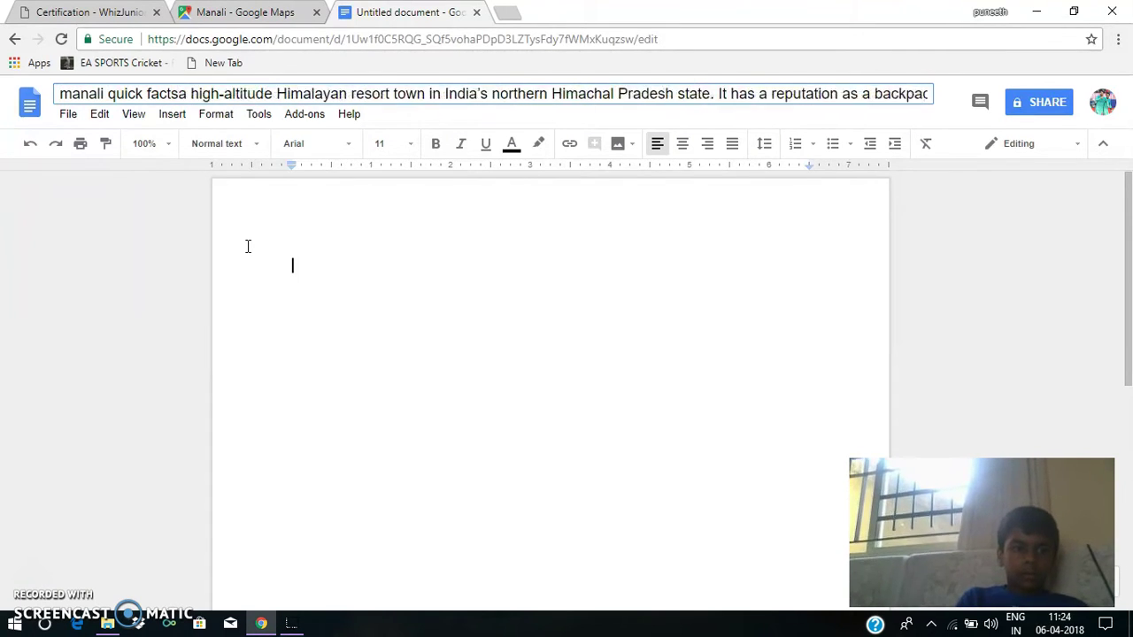
{"action": "key", "text": "Delete"}
{"action": "key", "text": "Delete"}
{"action": "key", "text": "Delete"}
{"action": "key", "text": "Delete"}
{"action": "key", "text": "Delete"}
{"action": "key", "text": "Delete"}
{"action": "key", "text": "Delete"}
{"action": "key", "text": "Delete"}
{"action": "key", "text": "Delete"}
{"action": "key", "text": "Delete"}
{"action": "key", "text": "Delete"}
{"action": "key", "text": "Delete"}
{"action": "key", "text": "Delete"}
{"action": "key", "text": "Delete"}
{"action": "key", "text": "Delete"}
{"action": "key", "text": "Delete"}
{"action": "key", "text": "Delete"}
{"action": "key", "text": "Delete"}
{"action": "key", "text": "Delete"}
{"action": "key", "text": "Delete"}
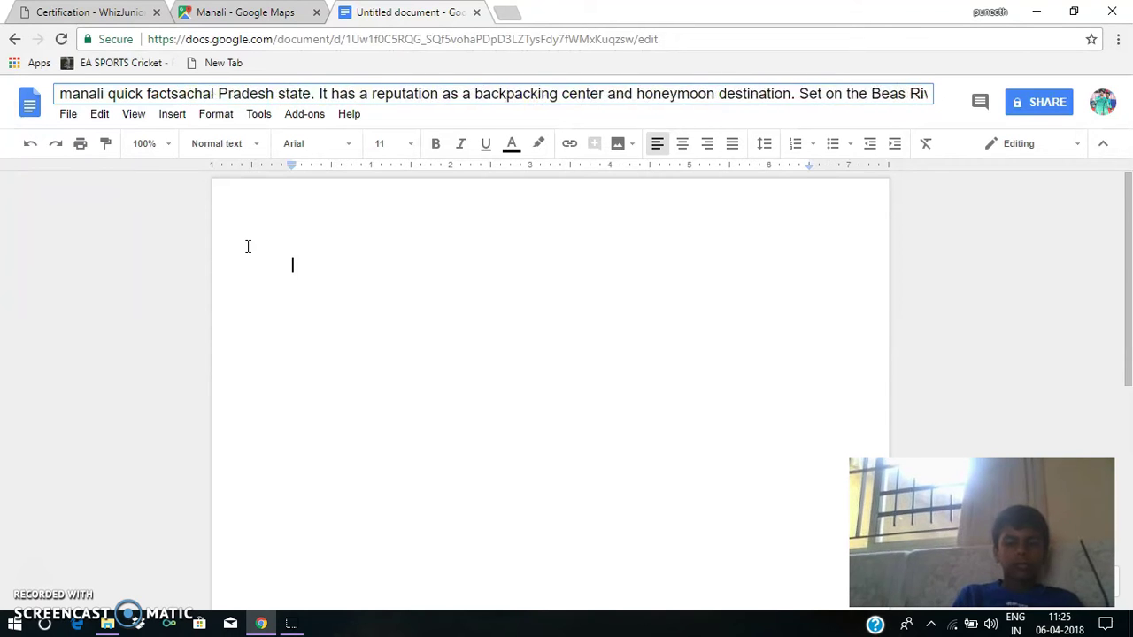
{"action": "key", "text": "Delete"}
{"action": "key", "text": "Delete"}
{"action": "key", "text": "Delete"}
{"action": "key", "text": "Delete"}
{"action": "key", "text": "Delete"}
{"action": "key", "text": "Delete"}
{"action": "key", "text": "Delete"}
{"action": "key", "text": "Delete"}
{"action": "key", "text": "Delete"}
{"action": "key", "text": "Delete"}
{"action": "key", "text": "Delete"}
{"action": "key", "text": "Delete"}
{"action": "key", "text": "Delete"}
{"action": "key", "text": "Delete"}
{"action": "key", "text": "Delete"}
{"action": "key", "text": "Delete"}
{"action": "key", "text": "Delete"}
{"action": "key", "text": "Delete"}
{"action": "key", "text": "Delete"}
{"action": "key", "text": "Delete"}
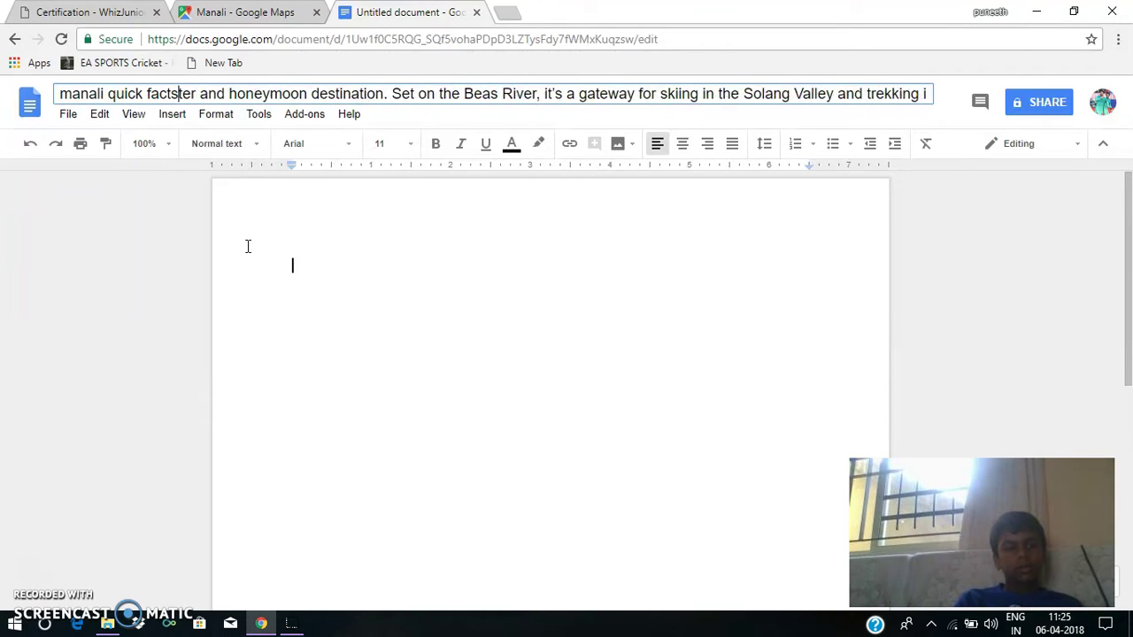
{"action": "key", "text": "Delete"}
{"action": "key", "text": "Delete"}
{"action": "key", "text": "Delete"}
{"action": "key", "text": "Delete"}
{"action": "key", "text": "Delete"}
{"action": "key", "text": "Delete"}
{"action": "key", "text": "Delete"}
{"action": "key", "text": "Delete"}
{"action": "key", "text": "Delete"}
{"action": "key", "text": "Delete"}
{"action": "key", "text": "Delete"}
{"action": "key", "text": "Delete"}
{"action": "key", "text": "Delete"}
{"action": "key", "text": "Delete"}
{"action": "key", "text": "Delete"}
{"action": "key", "text": "Delete"}
{"action": "key", "text": "Delete"}
{"action": "key", "text": "Delete"}
{"action": "key", "text": "Delete"}
{"action": "key", "text": "Delete"}
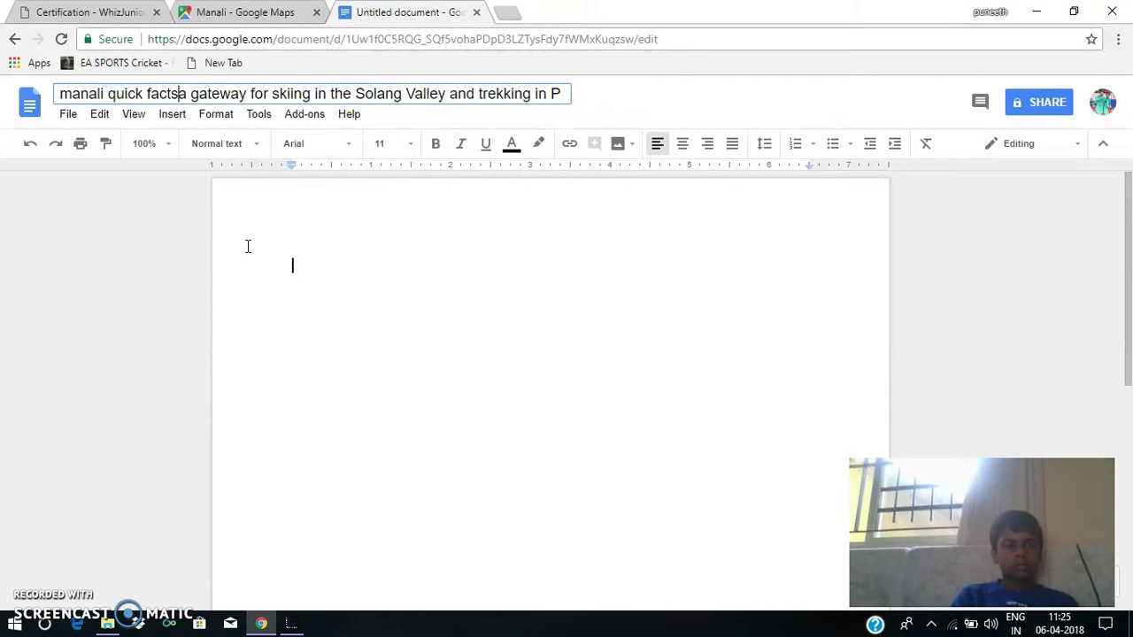
{"action": "key", "text": "Delete"}
{"action": "key", "text": "Delete"}
{"action": "key", "text": "Delete"}
{"action": "key", "text": "Delete"}
{"action": "key", "text": "Delete"}
{"action": "key", "text": "Delete"}
{"action": "key", "text": "Delete"}
{"action": "key", "text": "Delete"}
{"action": "key", "text": "Delete"}
{"action": "key", "text": "Delete"}
{"action": "key", "text": "Delete"}
{"action": "key", "text": "Delete"}
{"action": "key", "text": "Delete"}
{"action": "key", "text": "Delete"}
{"action": "key", "text": "Delete"}
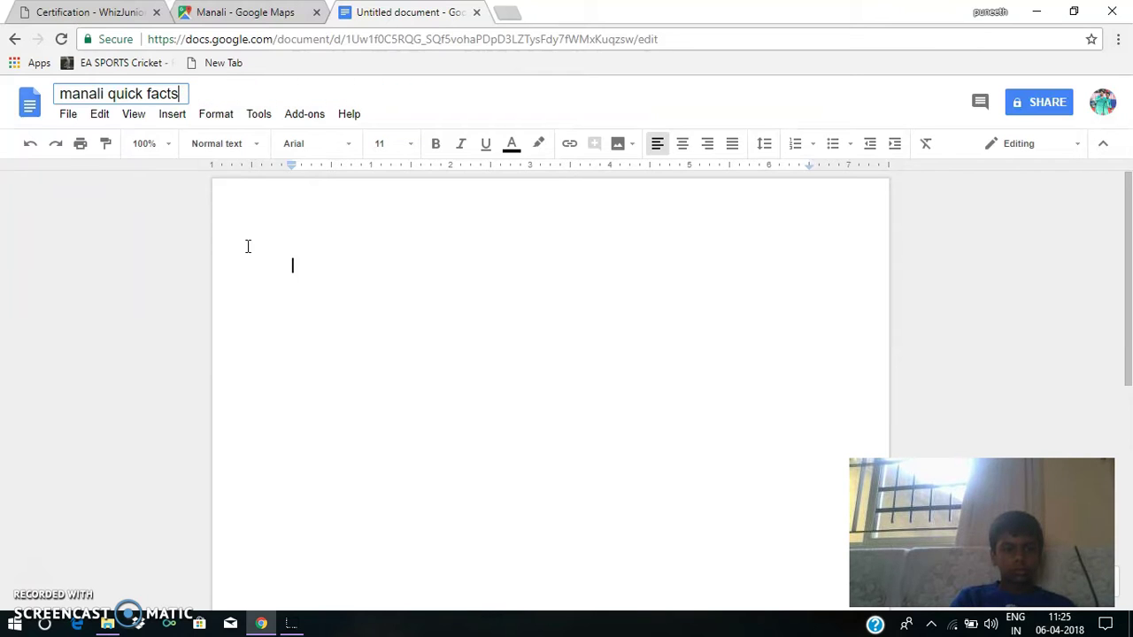
{"action": "left_click", "coordinate": [292, 263]}
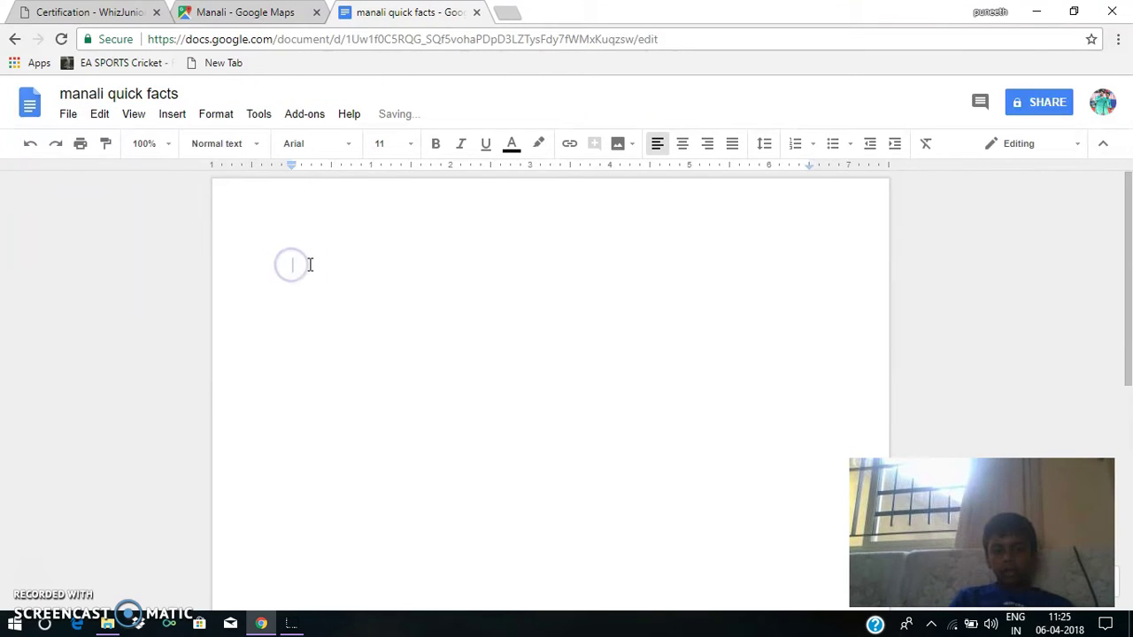
Step: Paste the Manali quick facts into the document body, then return to the Manali map
{"action": "left_click", "coordinate": [309, 265]}
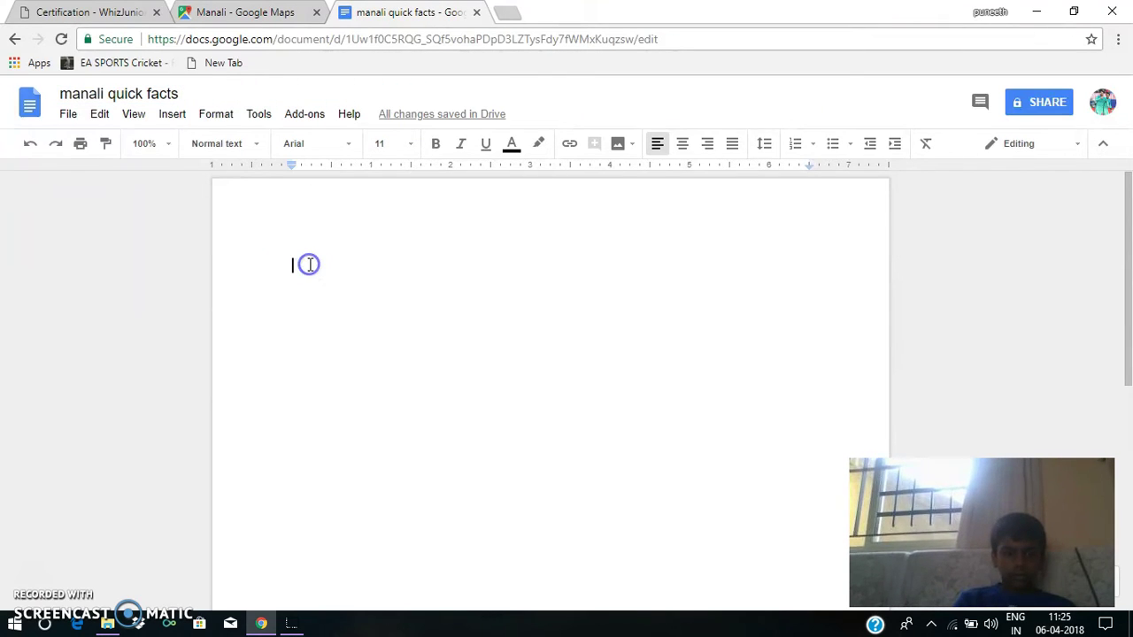
{"action": "type", "text": "Manali is a high-altitude Himalayan resort town in India's northern Himachal Pradesh state. It has a reputation as a backpacking center and honeymoon destination. Set on the Beas River, it's a gateway for skiing in the Solang Valley and trekking in Parvati Valley. It's also a jumping-off point for paragliding, rafting and mountaineering in the Pir Panjal mountains, home to 4,000m-high Rohtang Pass."}
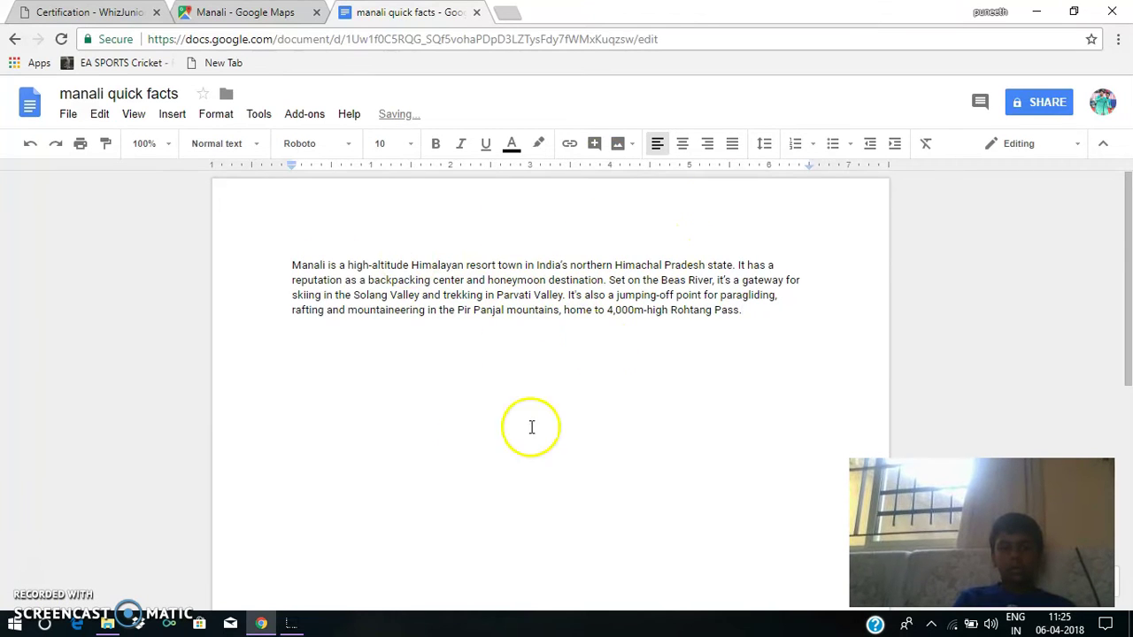
{"action": "key", "text": "ctrl+shift+Tab"}
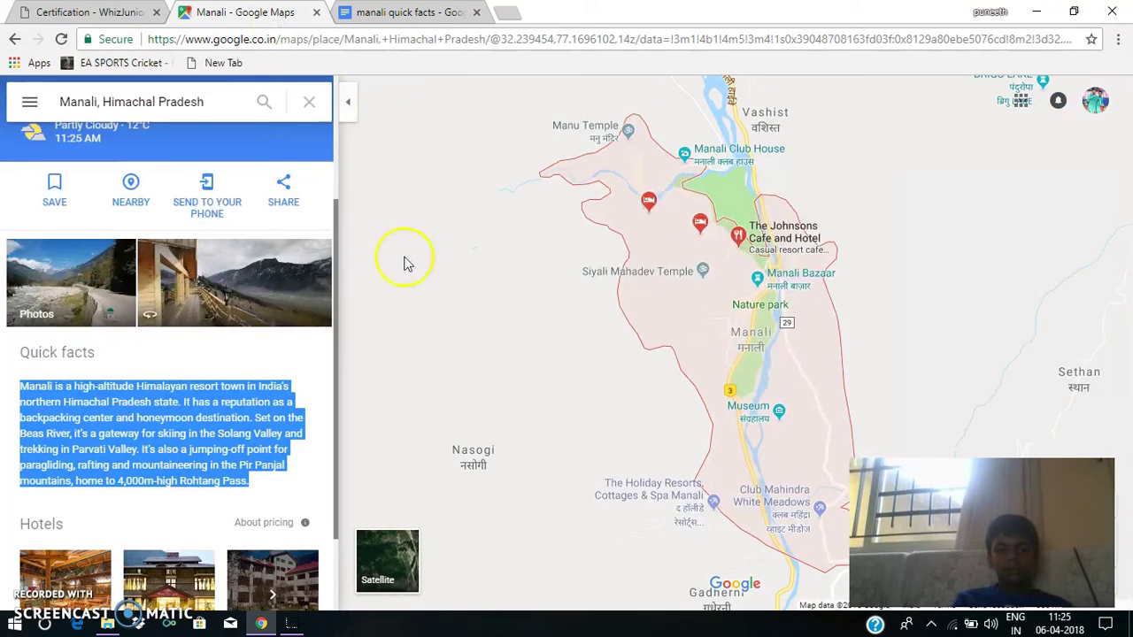
{"action": "left_click", "coordinate": [92, 19]}
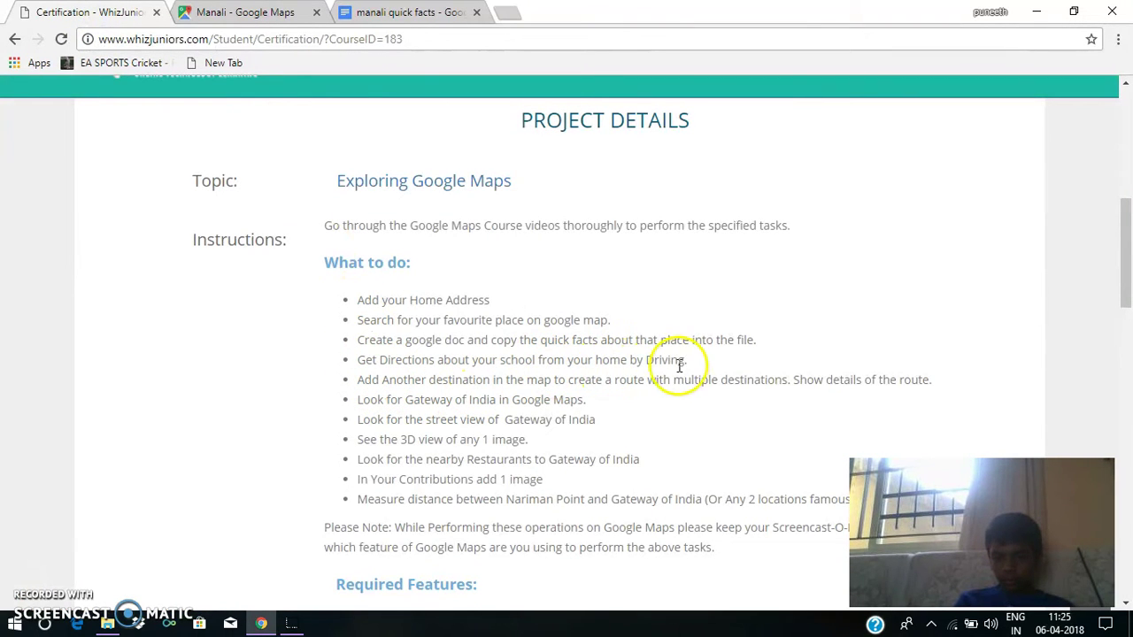
{"action": "left_click", "coordinate": [245, 11]}
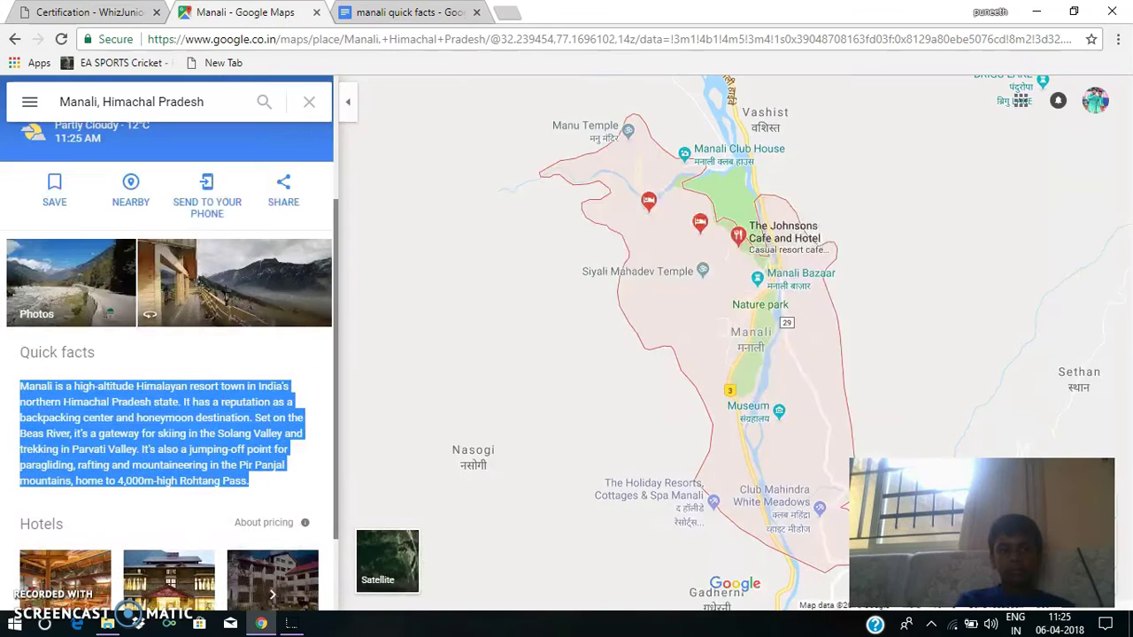
{"action": "left_click", "coordinate": [183, 110]}
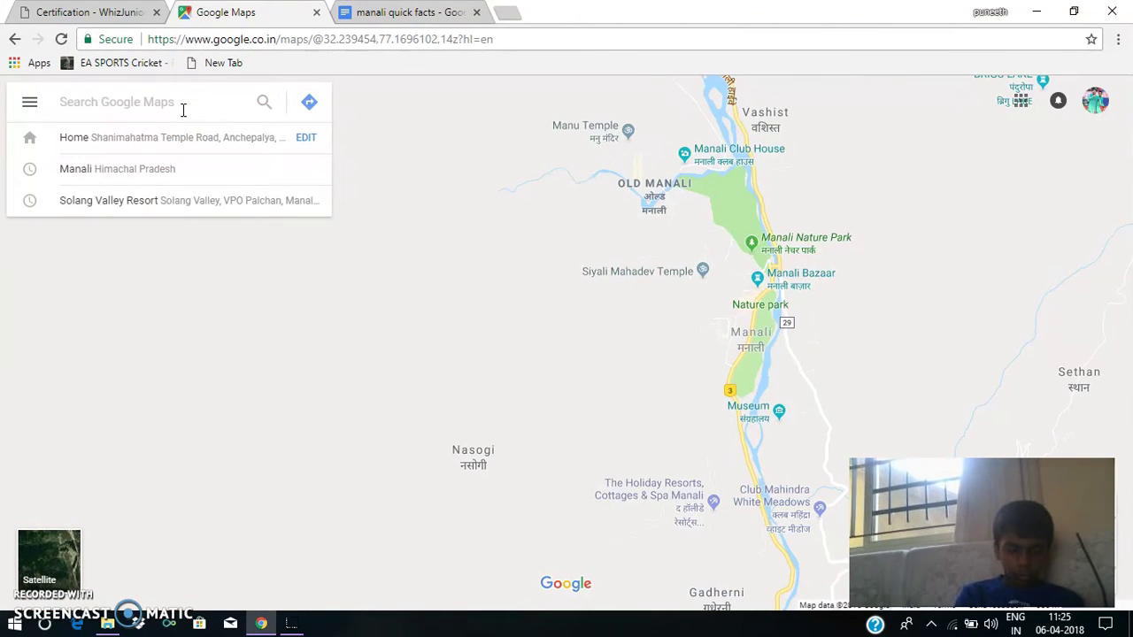
Step: Show the saved Home place on the map
{"action": "left_click", "coordinate": [194, 142]}
{"action": "left_click", "coordinate": [210, 152]}
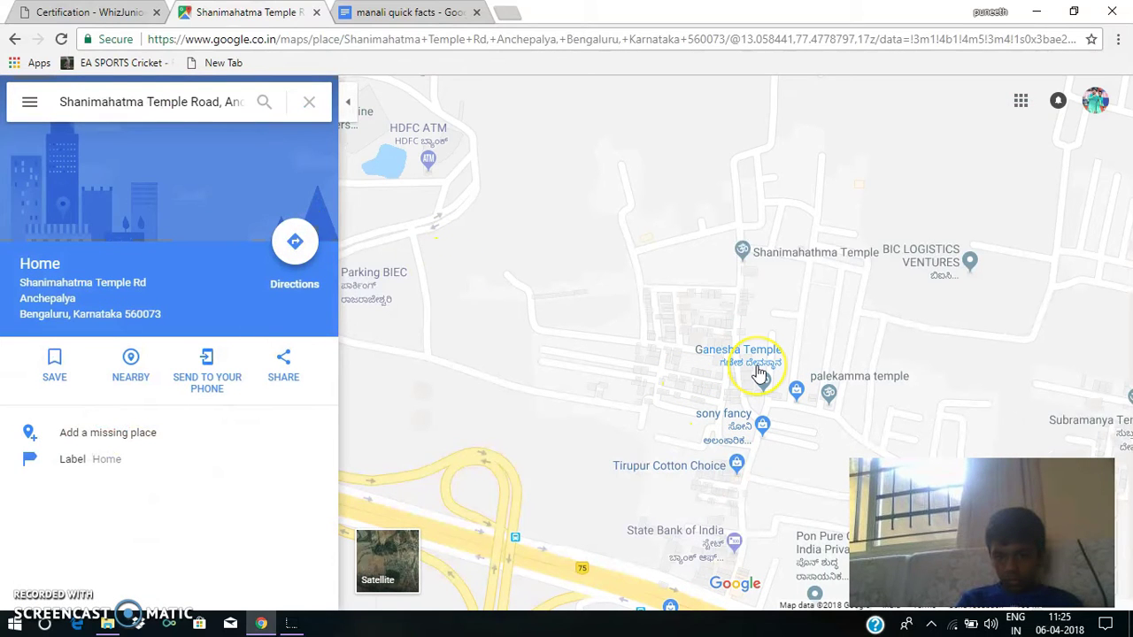
{"action": "scroll", "coordinate": [760, 374], "scroll_direction": "down", "scroll_amount": 1}
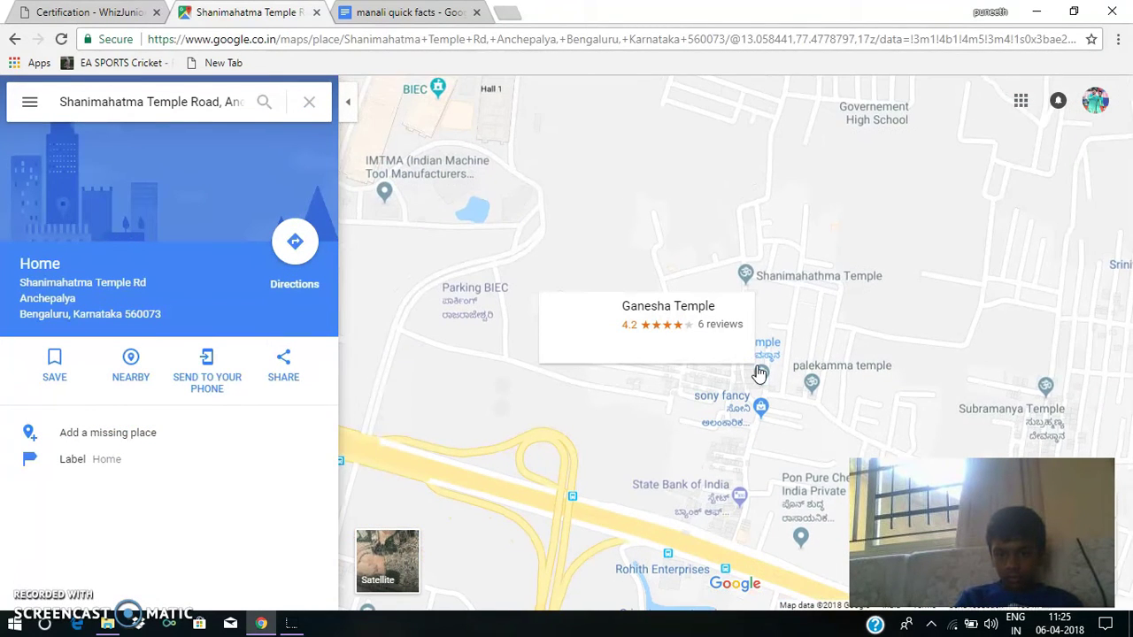
{"action": "scroll", "coordinate": [759, 375], "scroll_direction": "up", "scroll_amount": 1}
{"action": "left_click", "coordinate": [788, 315]}
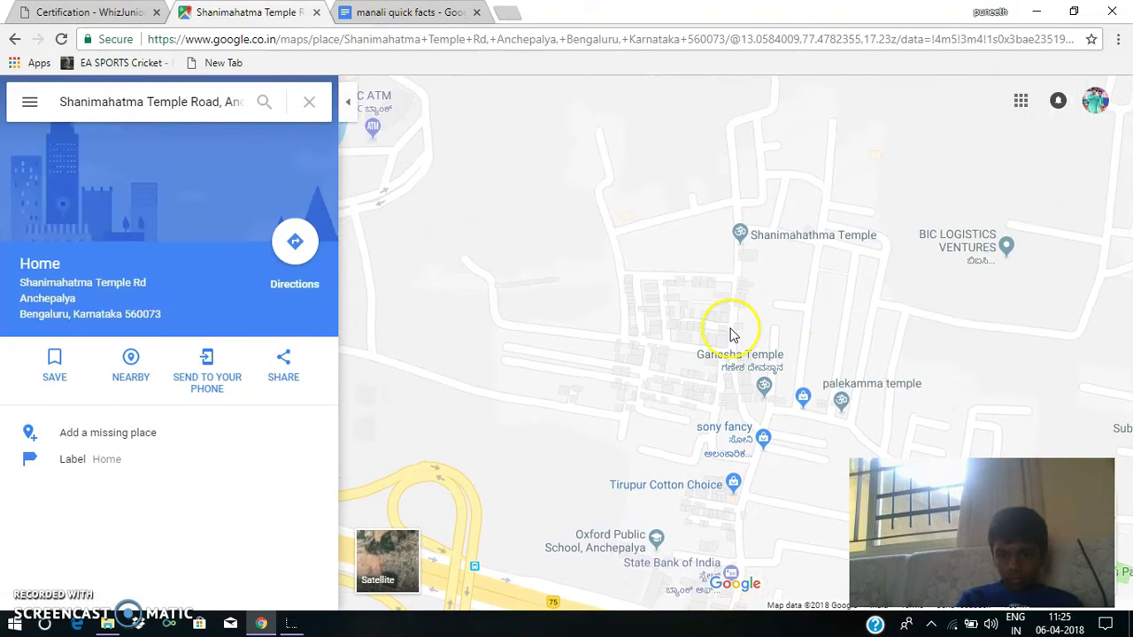
{"action": "scroll", "coordinate": [731, 335], "scroll_direction": "up", "scroll_amount": 4}
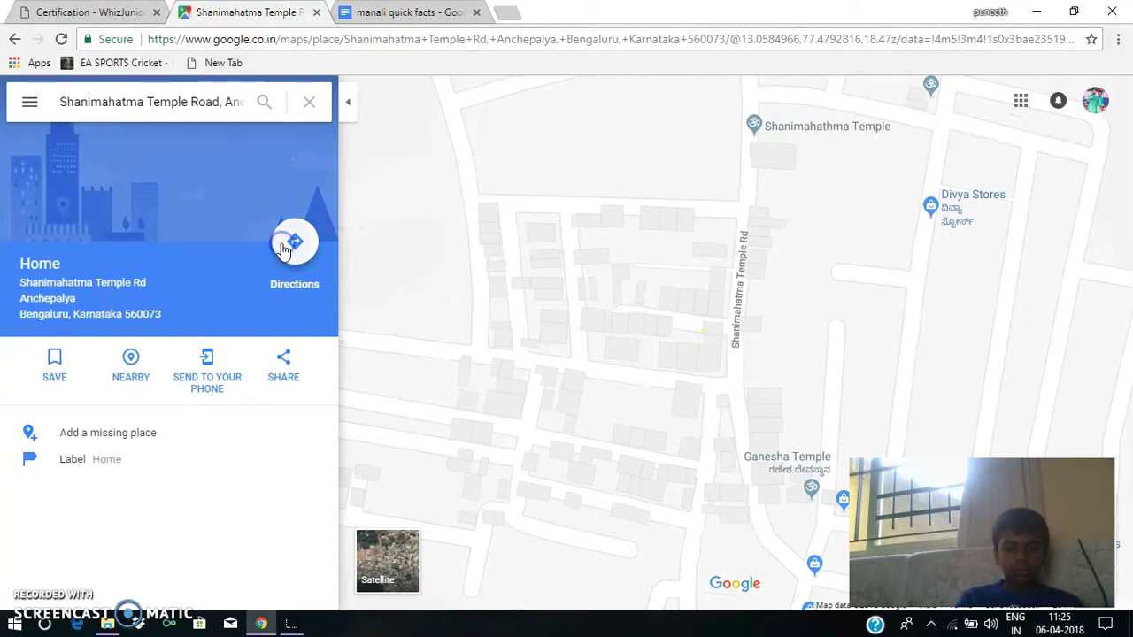
Step: Set up directions from Home to Presidency School, Nandini Layout
{"action": "left_click", "coordinate": [283, 246]}
{"action": "left_click", "coordinate": [160, 144]}
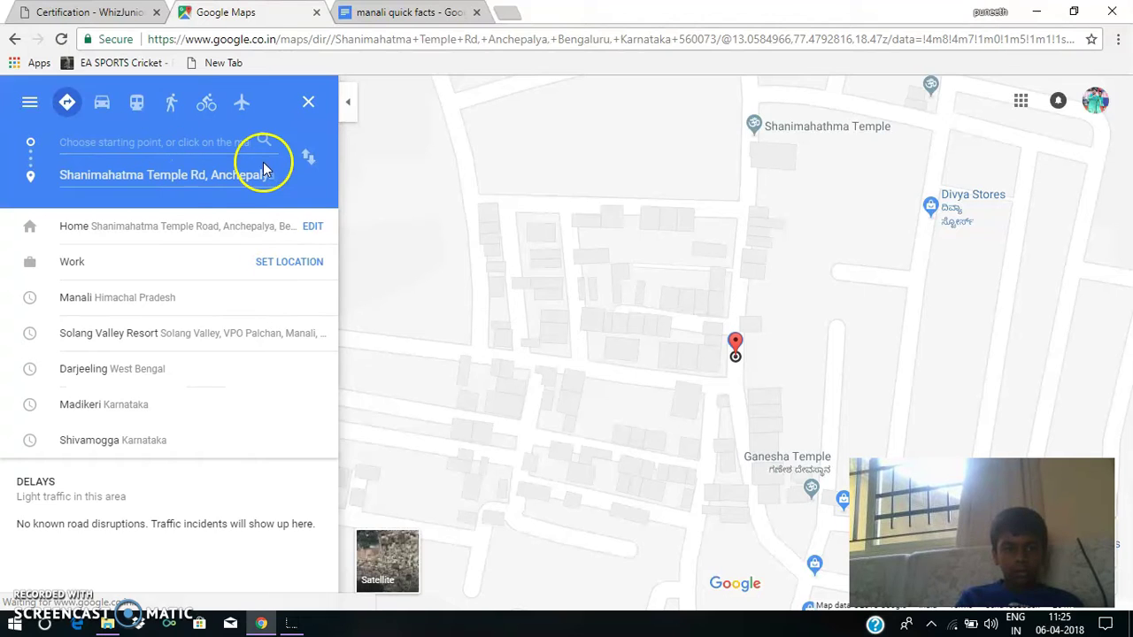
{"action": "left_click", "coordinate": [309, 158]}
{"action": "left_click", "coordinate": [226, 175]}
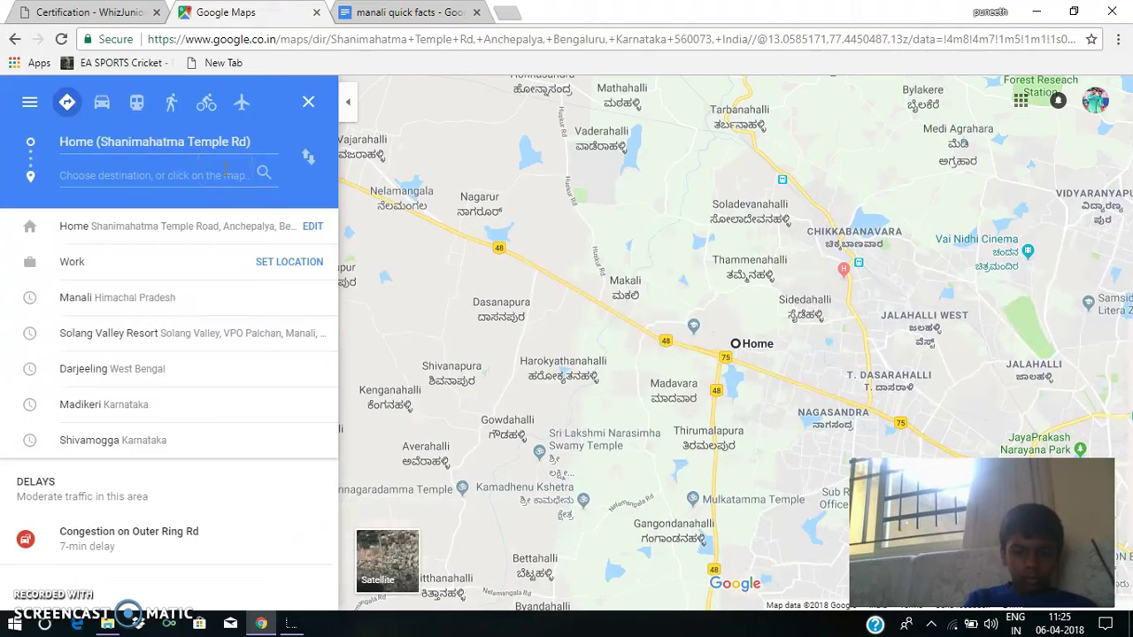
{"action": "type", "text": "pr"}
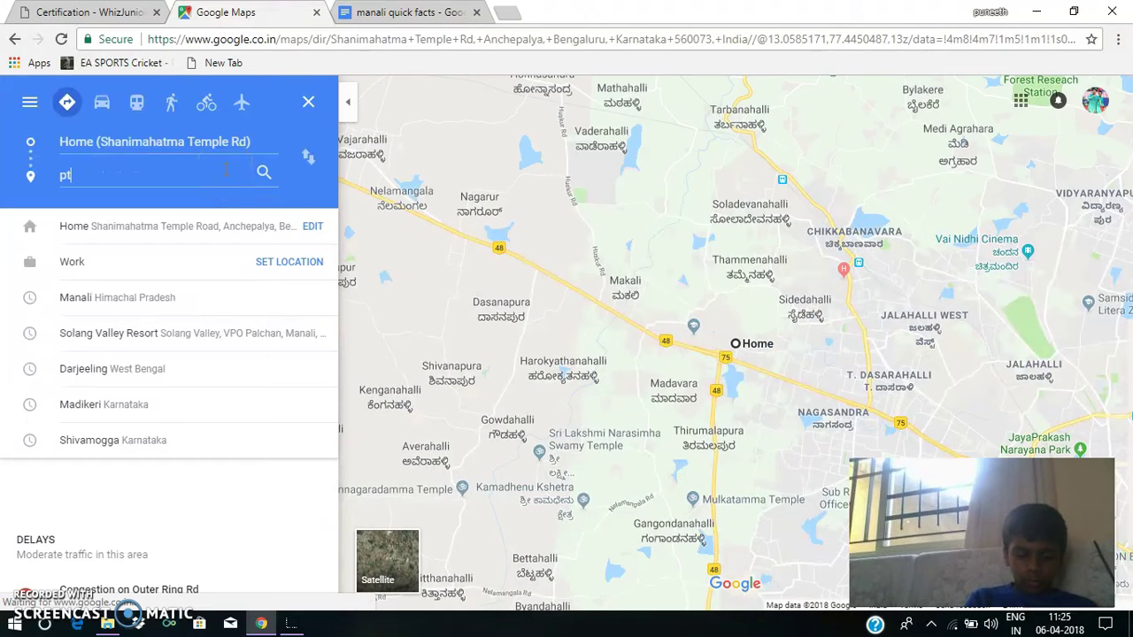
{"action": "type", "text": "e"}
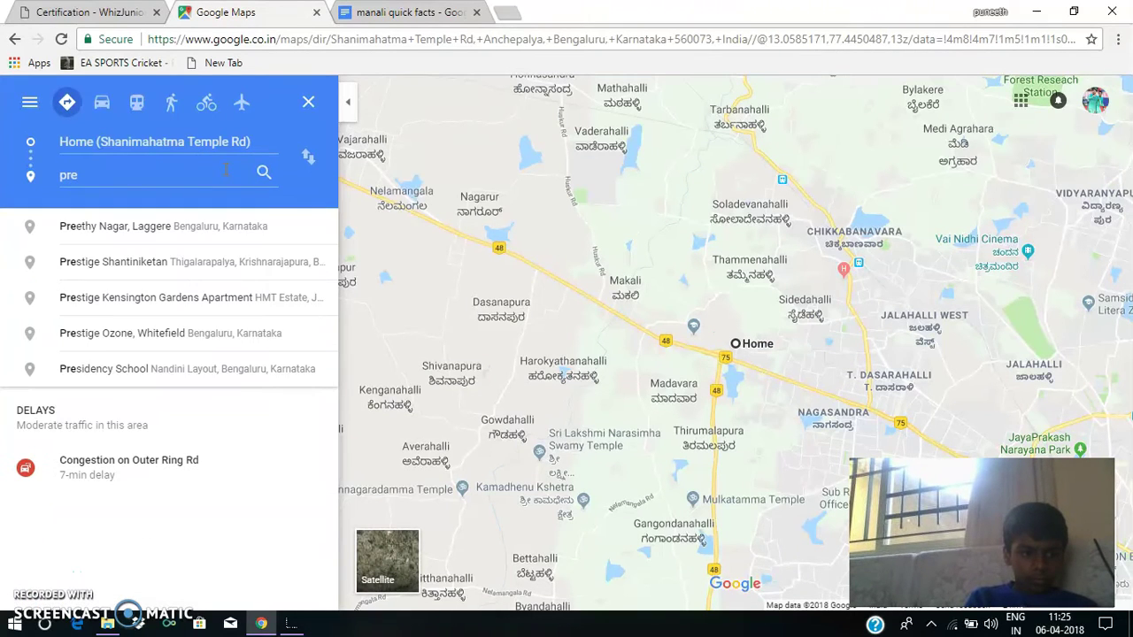
{"action": "type", "text": "sid"}
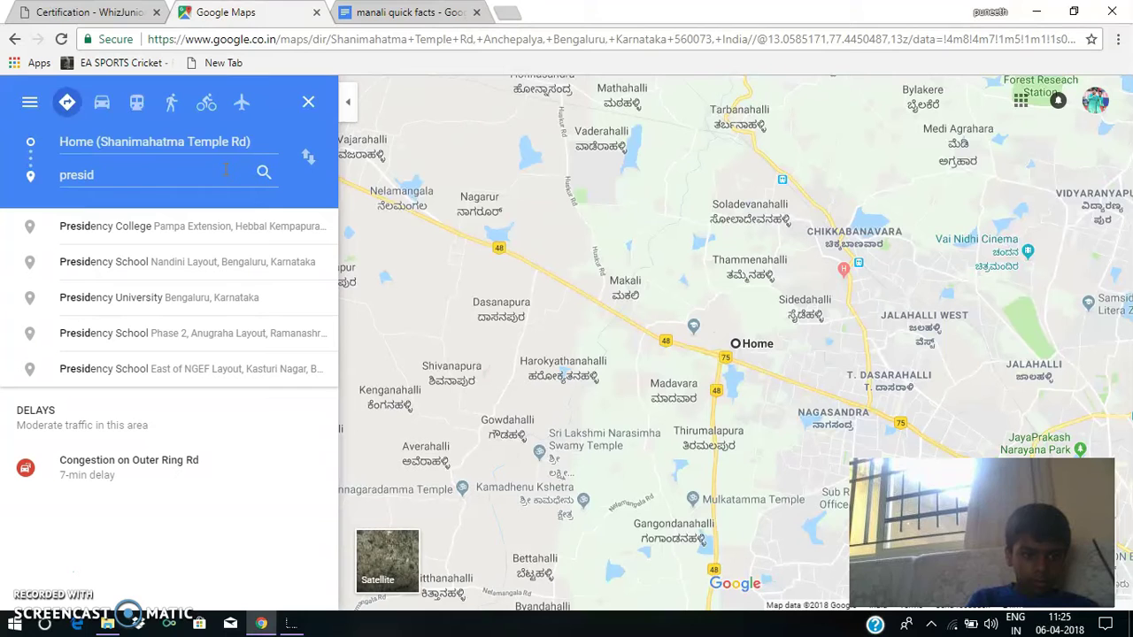
{"action": "left_click", "coordinate": [215, 262]}
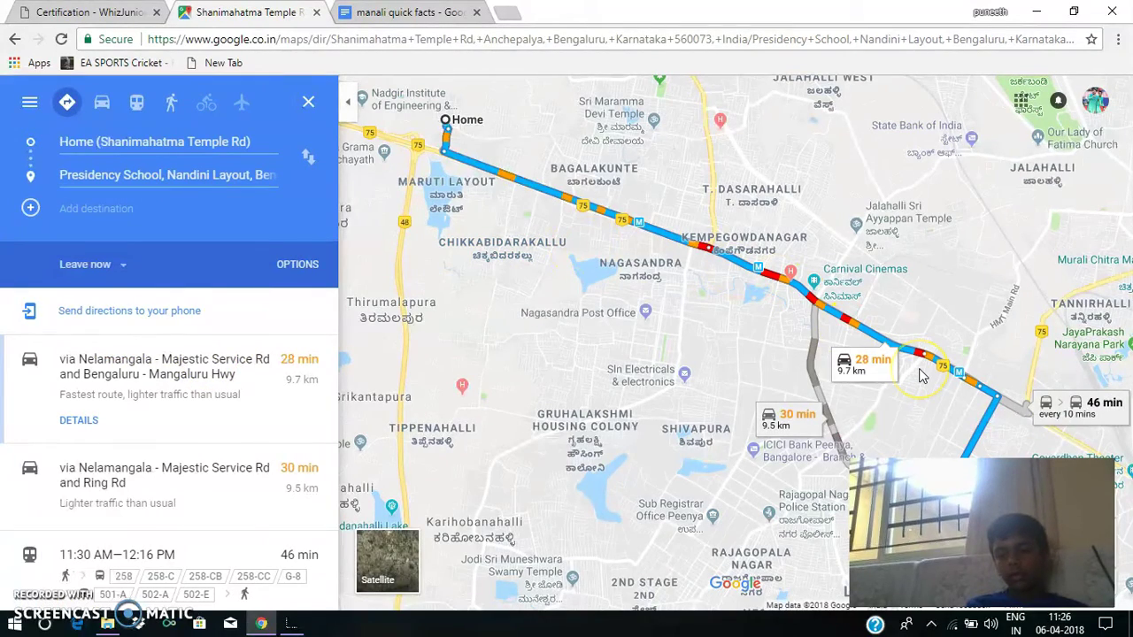
Step: Select the 28 min route, pan the map along it, and return to the task list
{"action": "scroll", "coordinate": [919, 376], "scroll_direction": "down", "scroll_amount": 2}
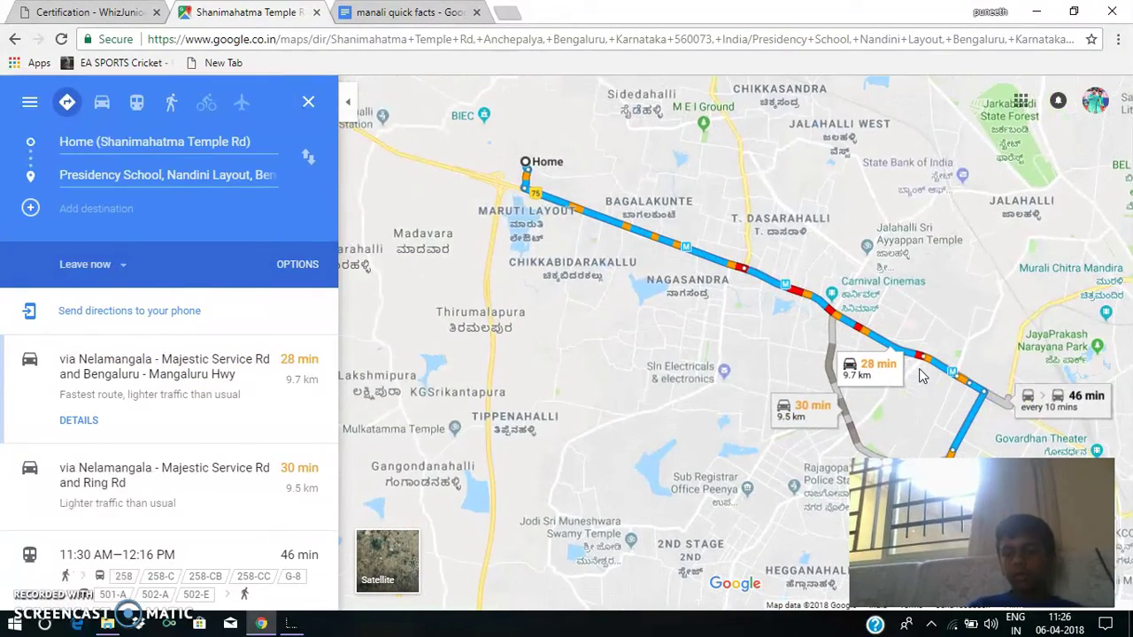
{"action": "left_click", "coordinate": [898, 372]}
{"action": "left_click_drag", "start_coordinate": [898, 372], "coordinate": [844, 304]}
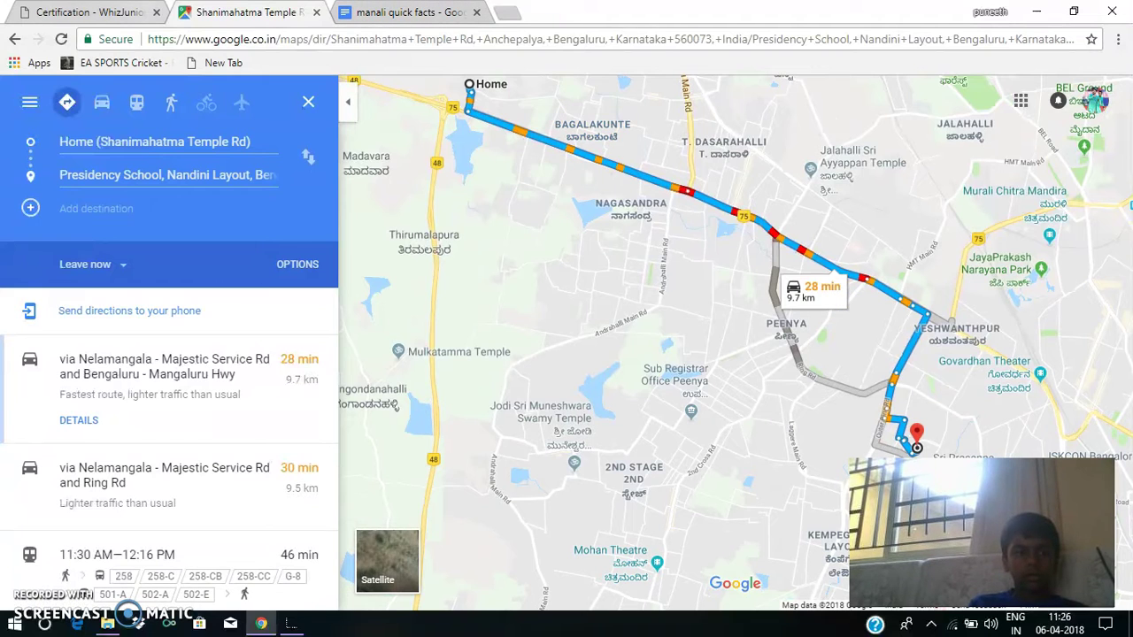
{"action": "left_click", "coordinate": [97, 13]}
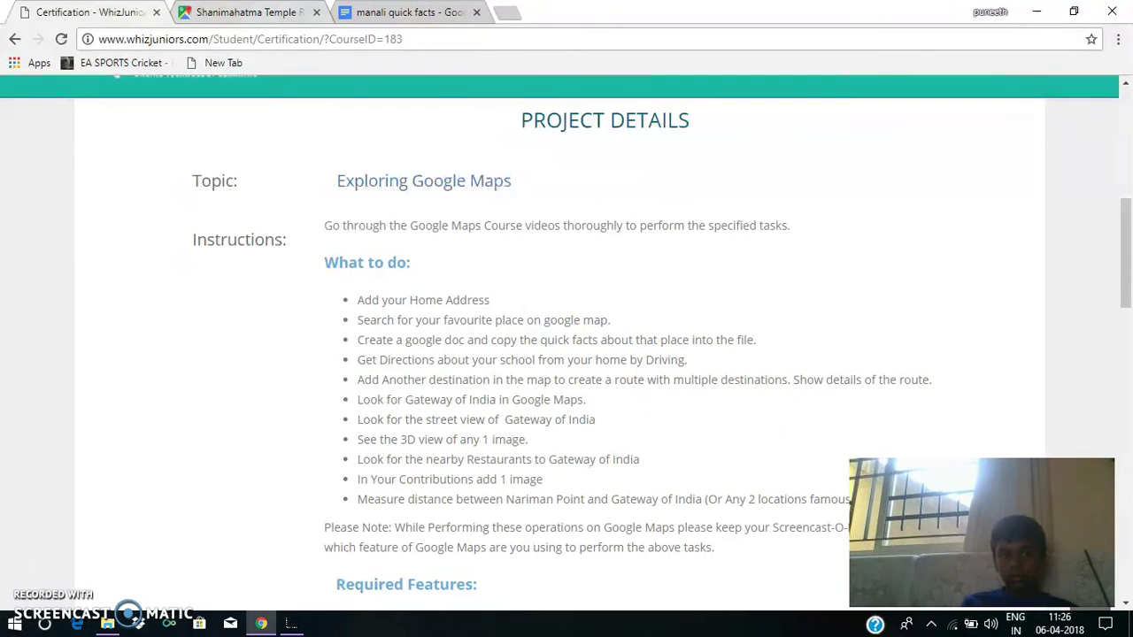
Step: Add Sobha Apartments as a third stop on the route, then remove it again
{"action": "left_click", "coordinate": [248, 13]}
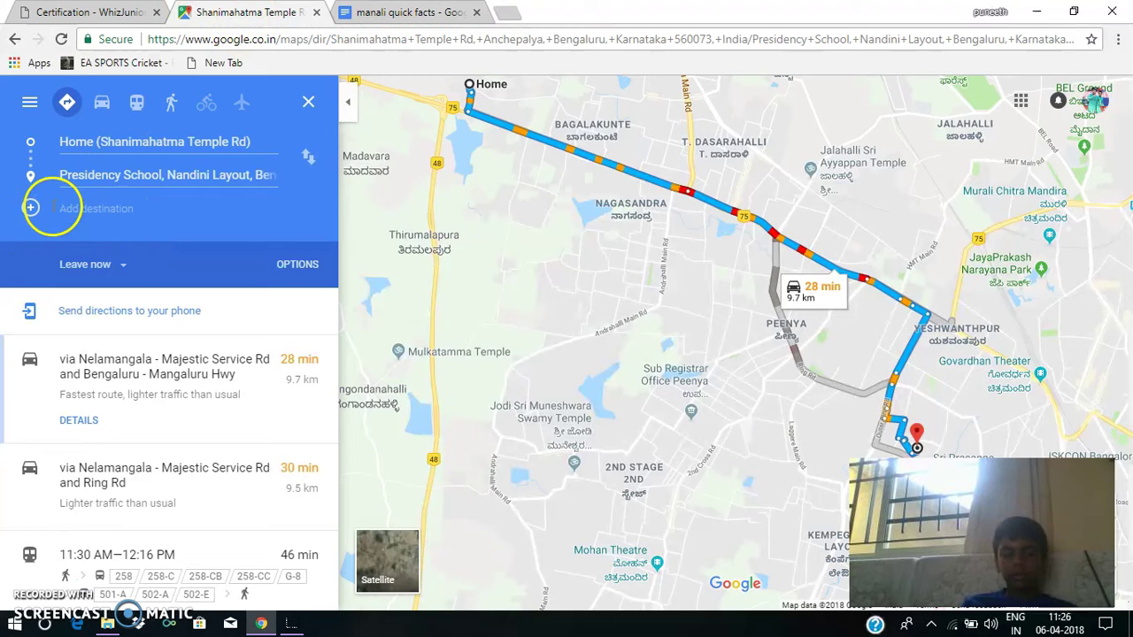
{"action": "left_click", "coordinate": [32, 208]}
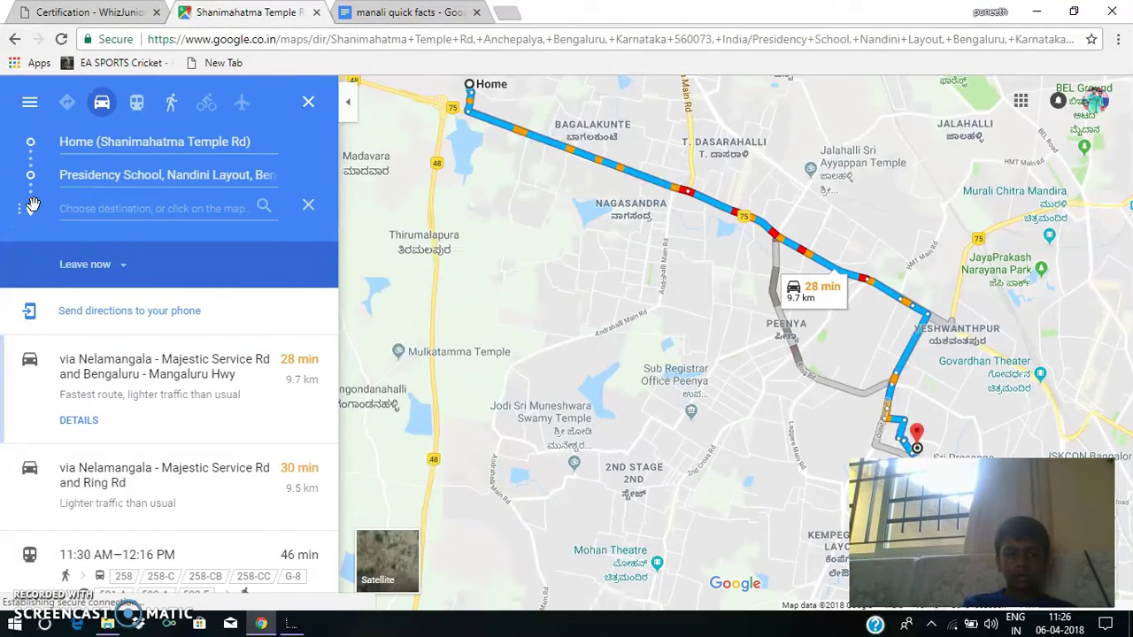
{"action": "left_click", "coordinate": [228, 206]}
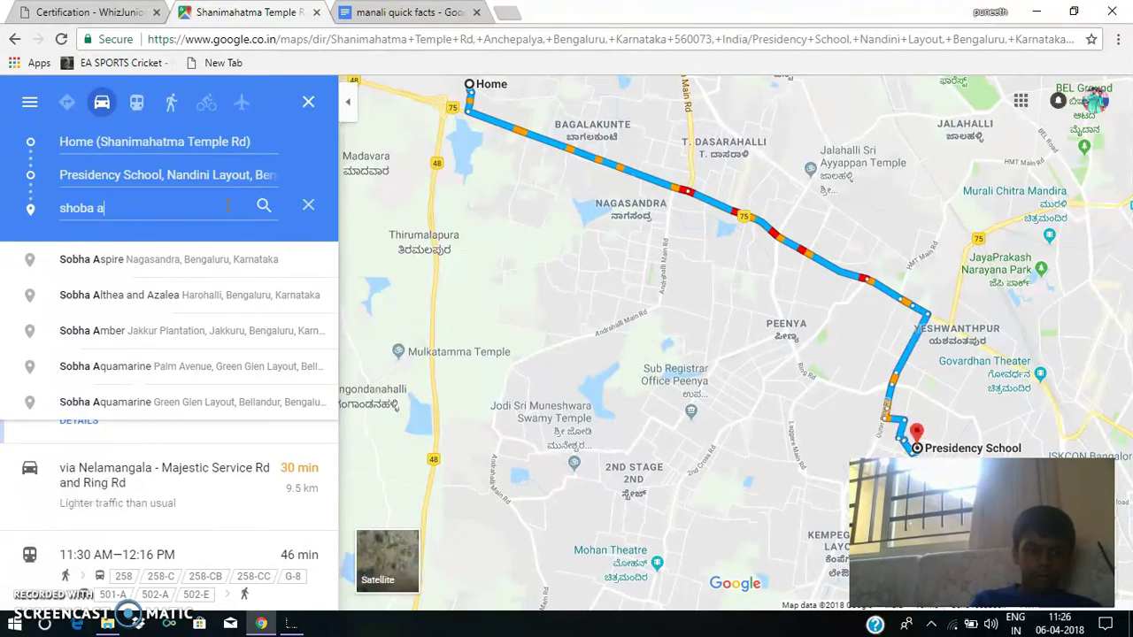
{"action": "type", "text": "a"}
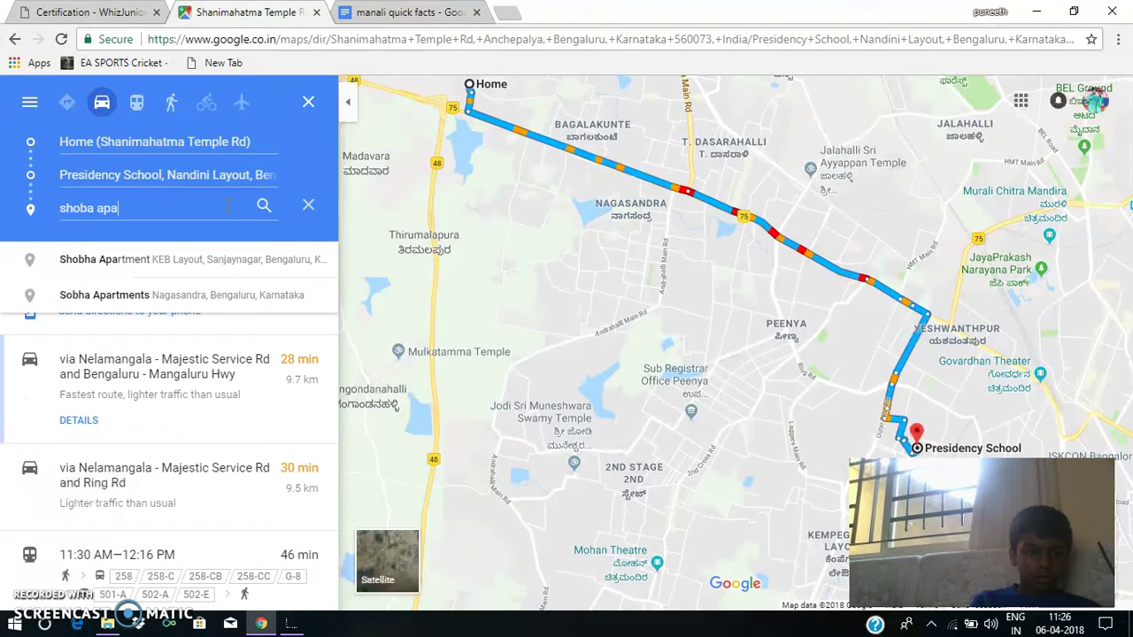
{"action": "left_click", "coordinate": [224, 295]}
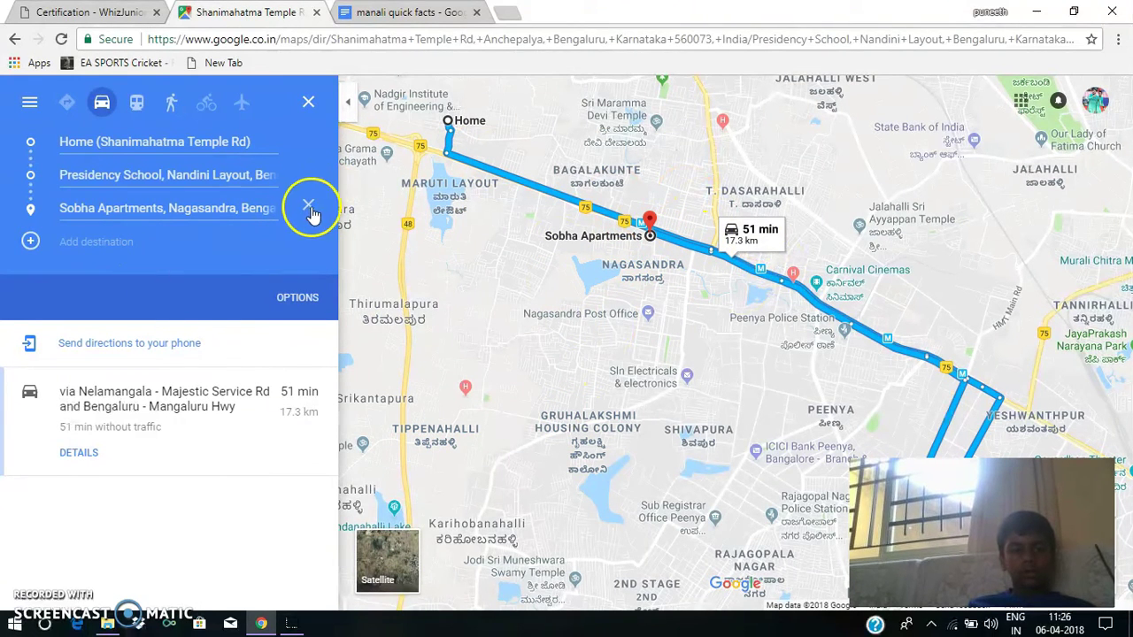
{"action": "left_click", "coordinate": [310, 212]}
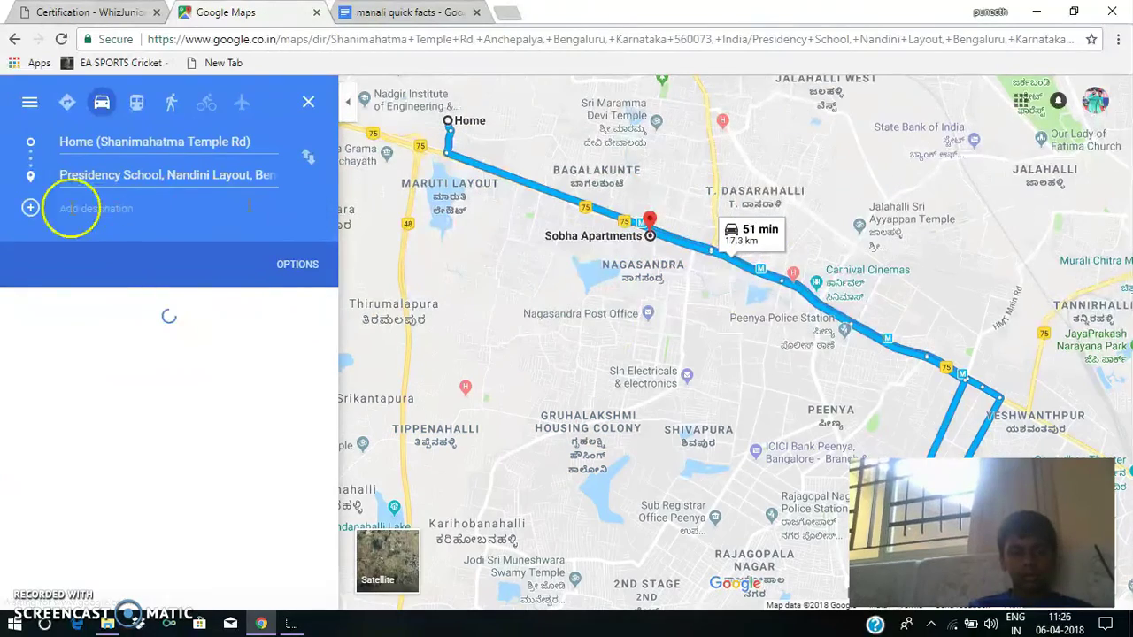
Step: Search 'rockl' and add Sri Rockline studios as the third stop after Presidency School
{"action": "left_click", "coordinate": [31, 210]}
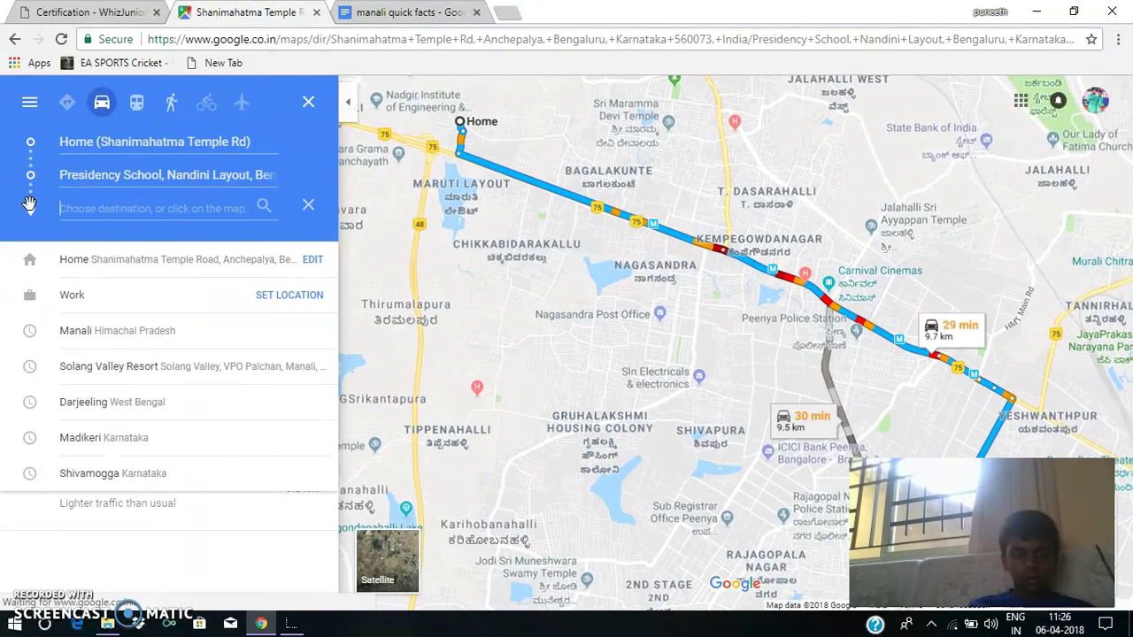
{"action": "type", "text": "rockl"}
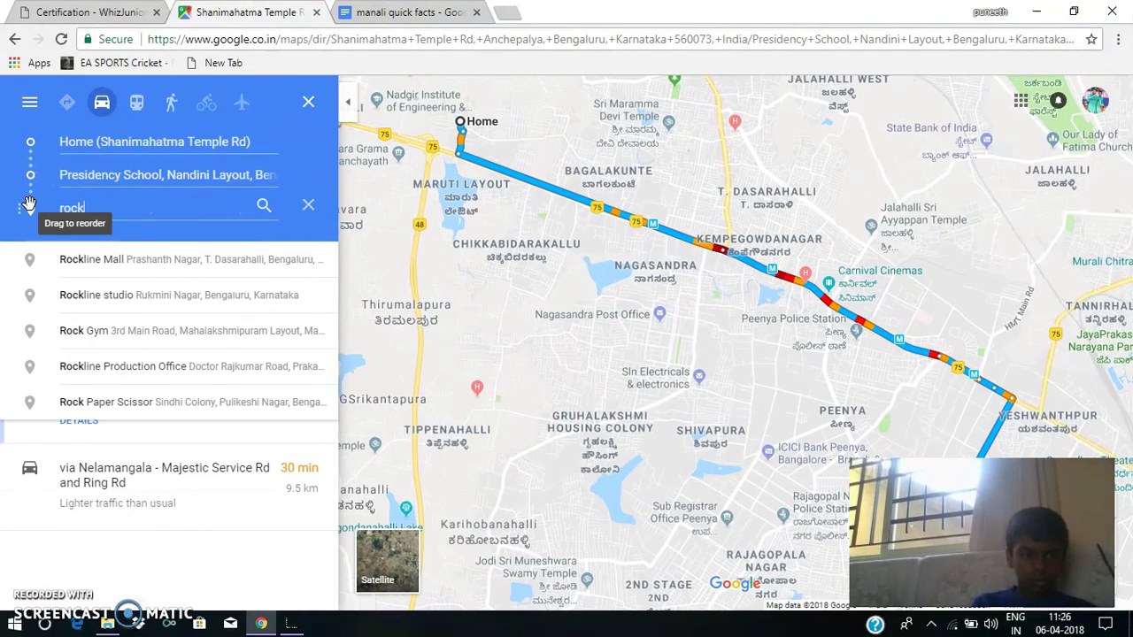
{"action": "left_click", "coordinate": [146, 292]}
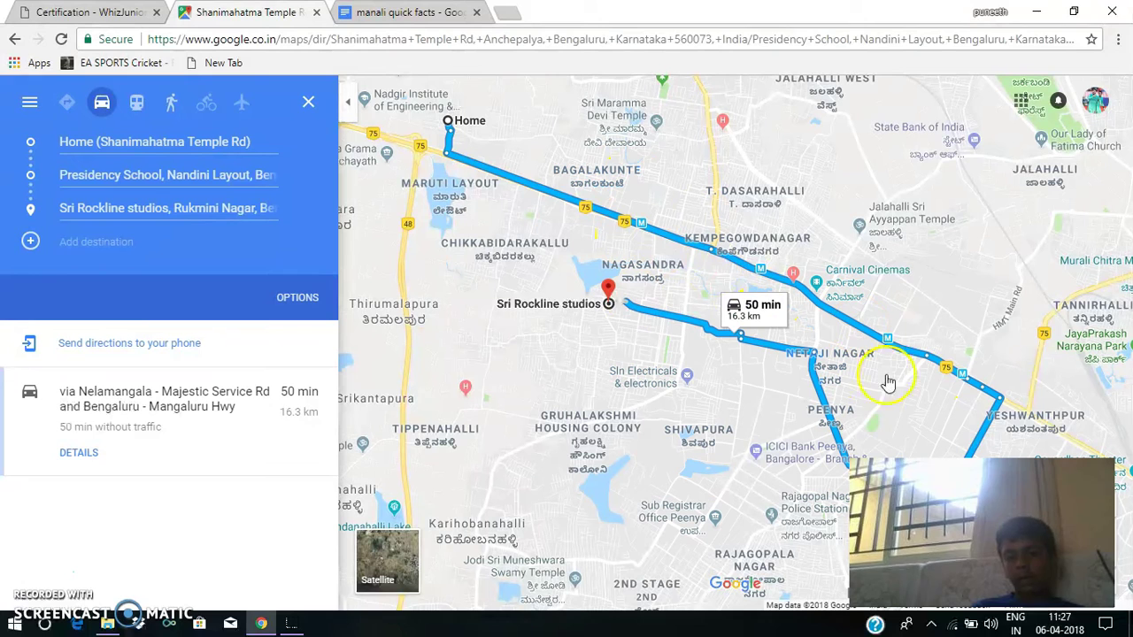
{"action": "left_click", "coordinate": [100, 15]}
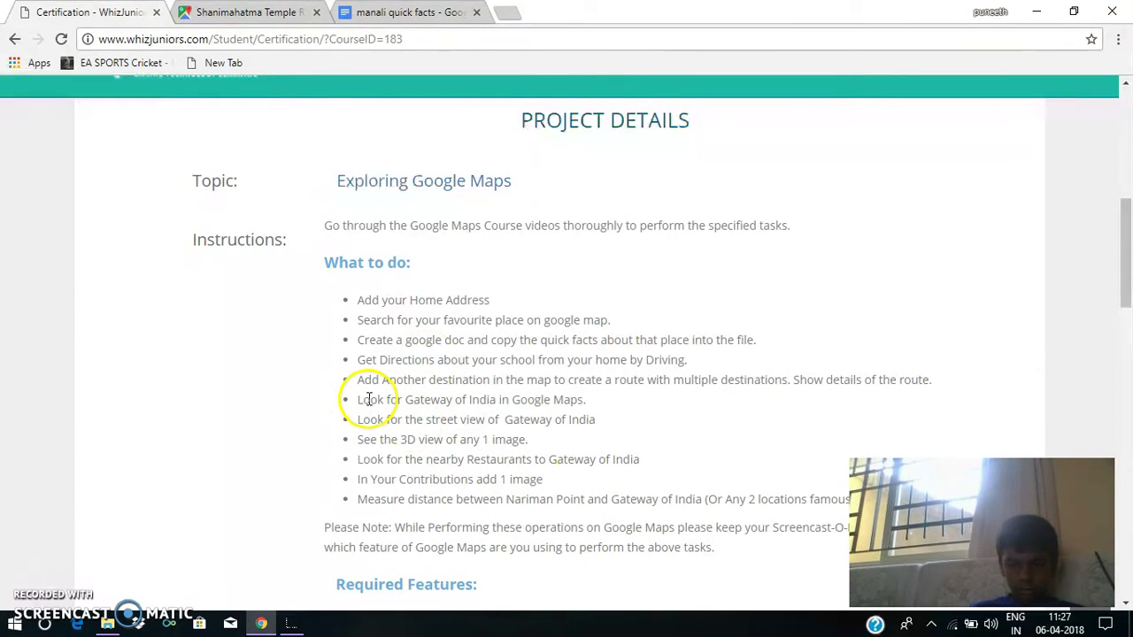
Step: Open the 50 min route's turn-by-turn steps starting from Home
{"action": "left_click", "coordinate": [235, 12]}
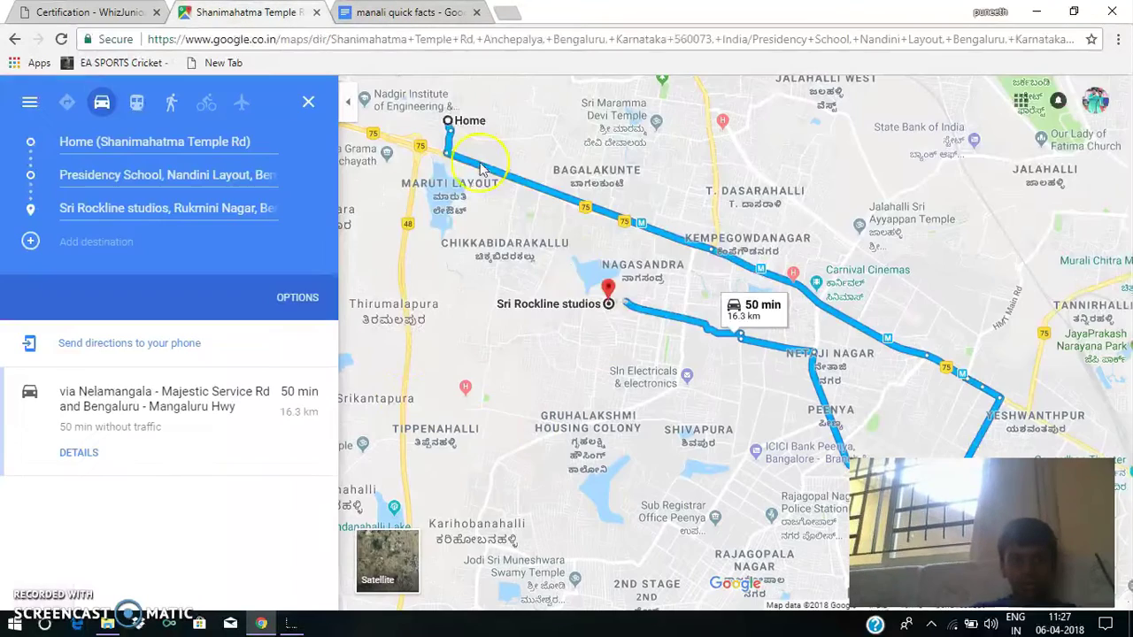
{"action": "left_click_drag", "start_coordinate": [665, 413], "coordinate": [475, 348]}
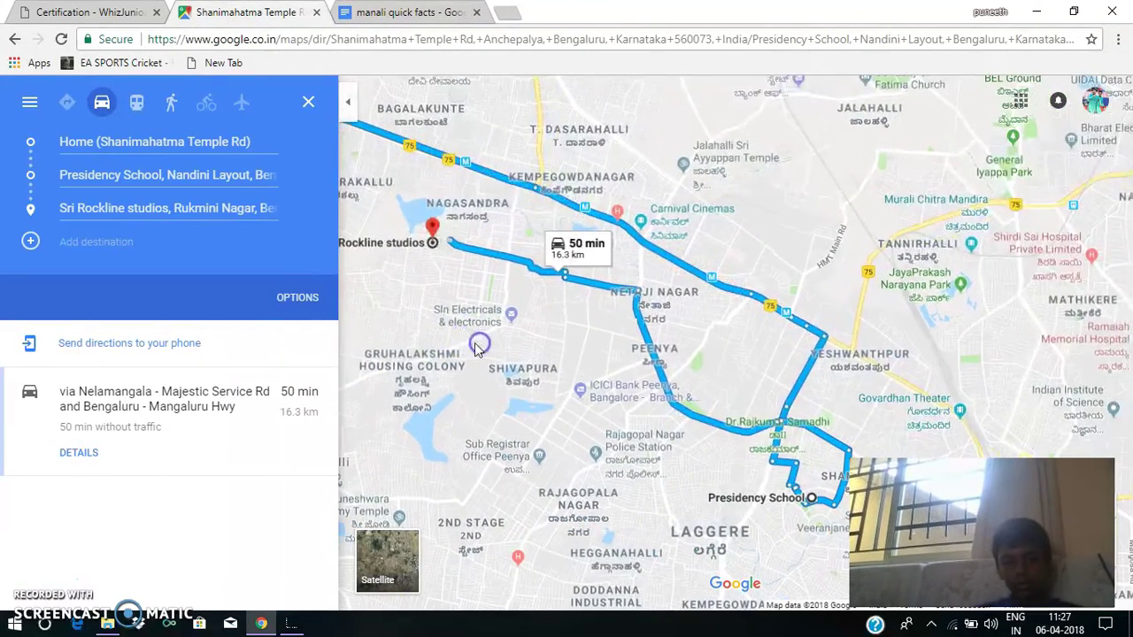
{"action": "left_click", "coordinate": [290, 398]}
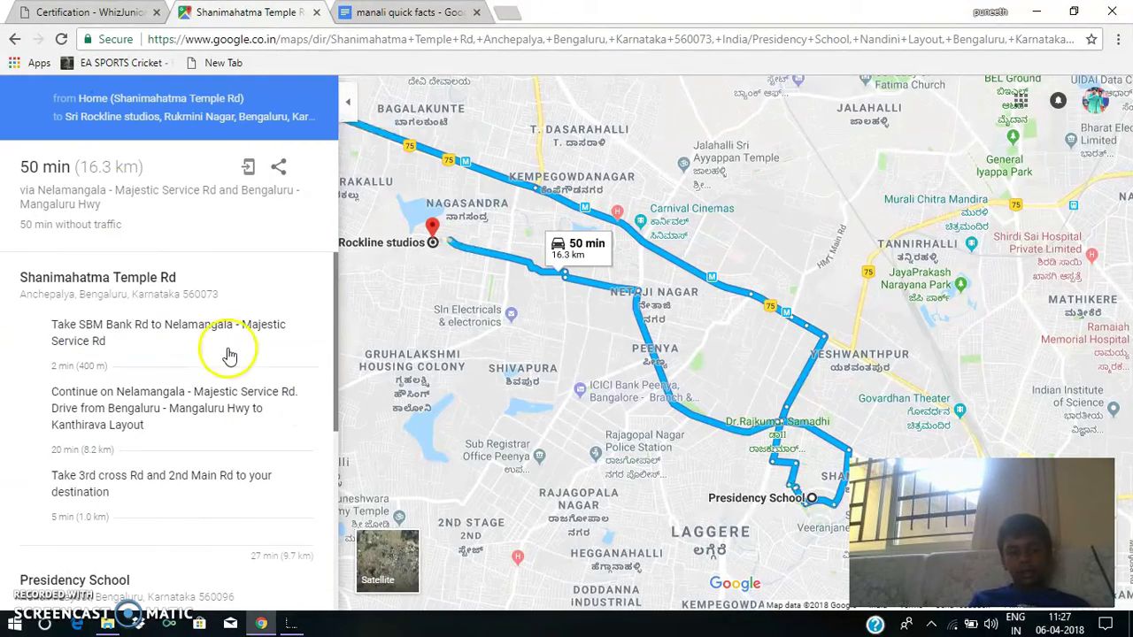
{"action": "left_click", "coordinate": [126, 299]}
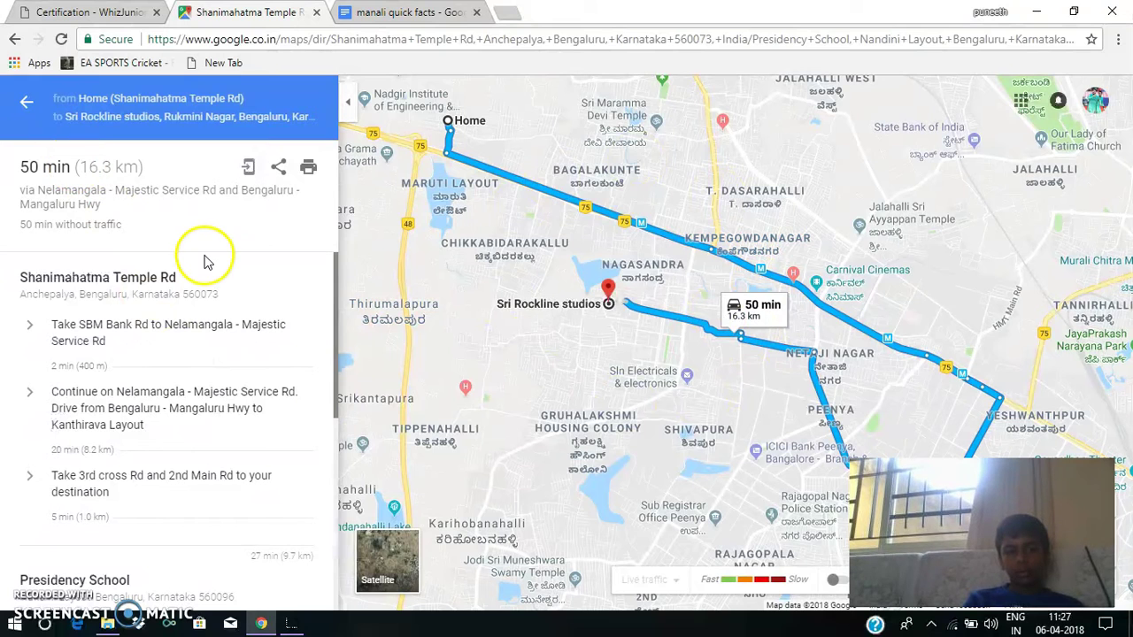
{"action": "key", "text": "ctrl+shift+Tab"}
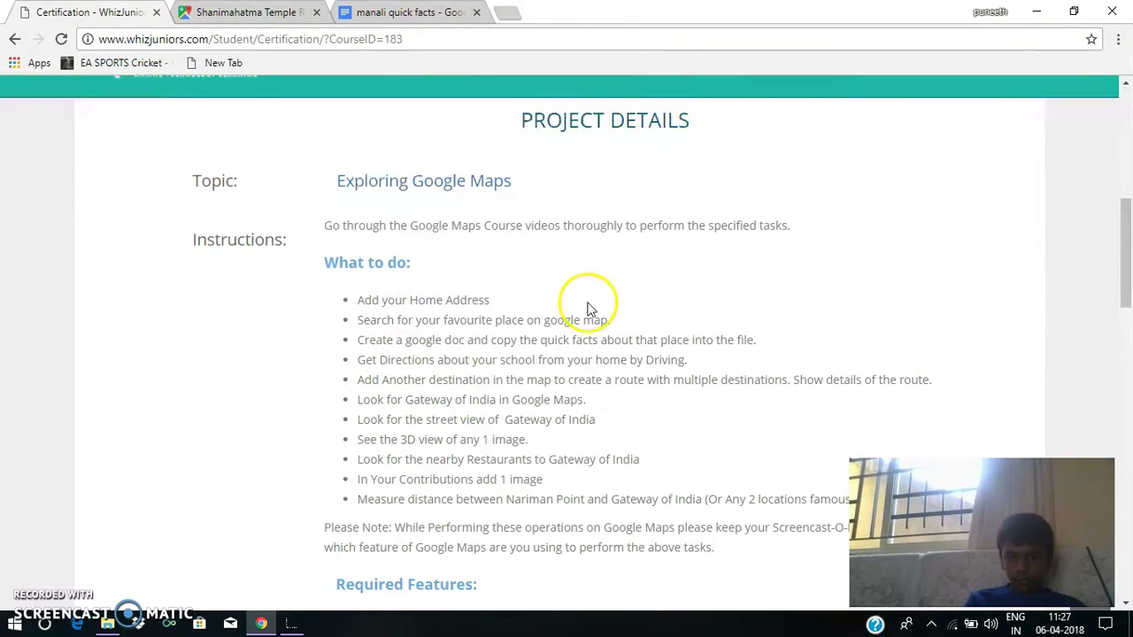
Step: Return from the steps to the route overview, close the directions and clear the search
{"action": "left_click", "coordinate": [243, 12]}
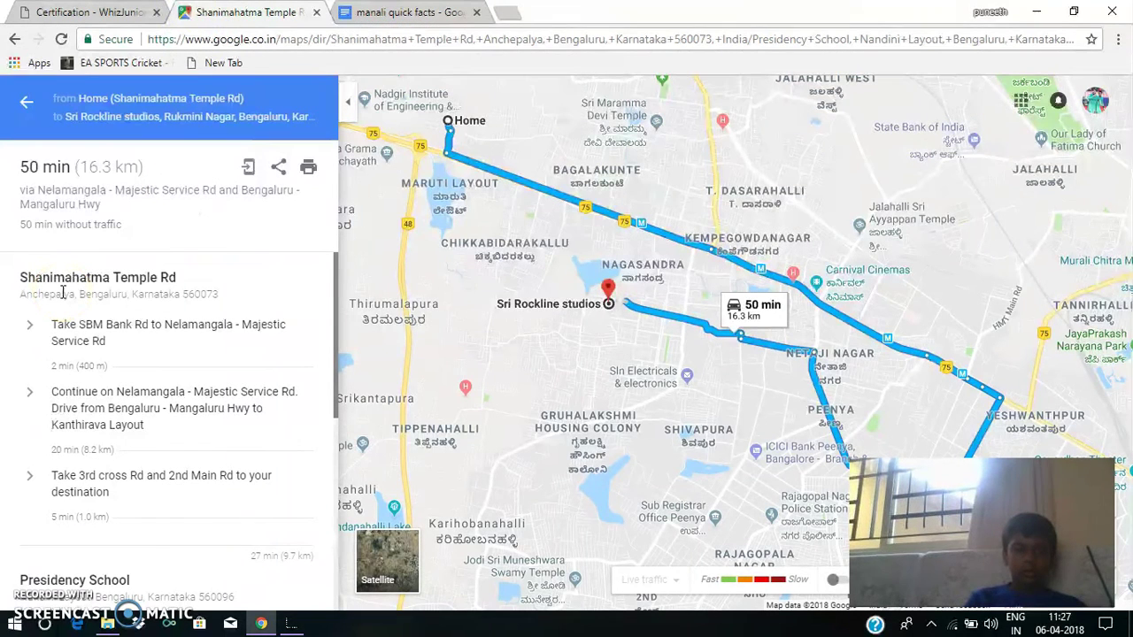
{"action": "left_click", "coordinate": [261, 235]}
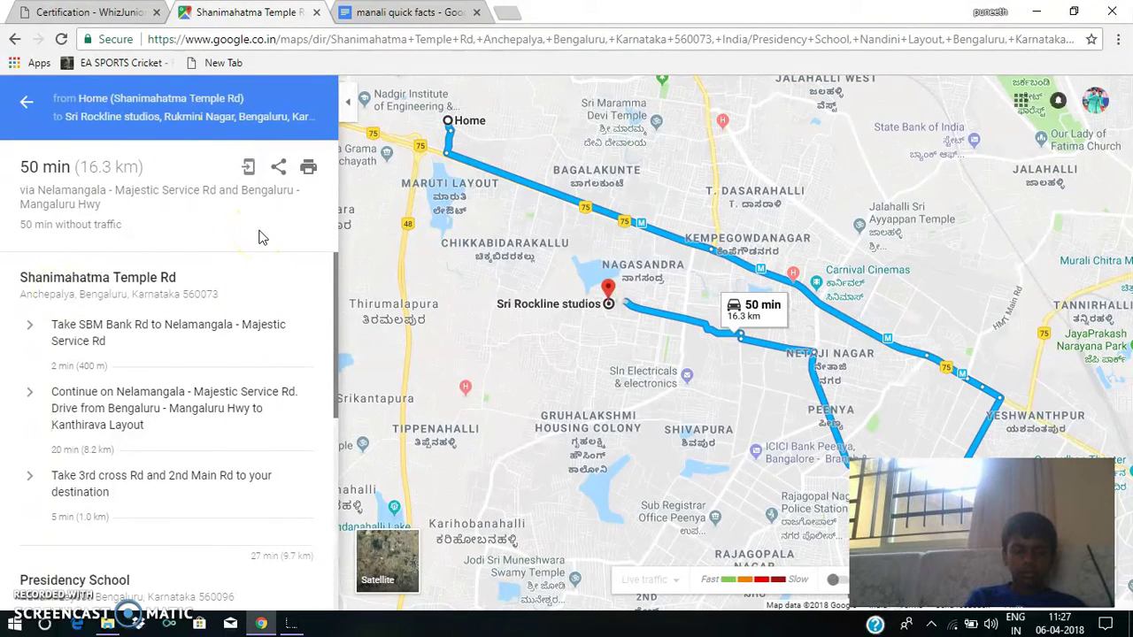
{"action": "left_click", "coordinate": [28, 106]}
{"action": "left_click", "coordinate": [310, 106]}
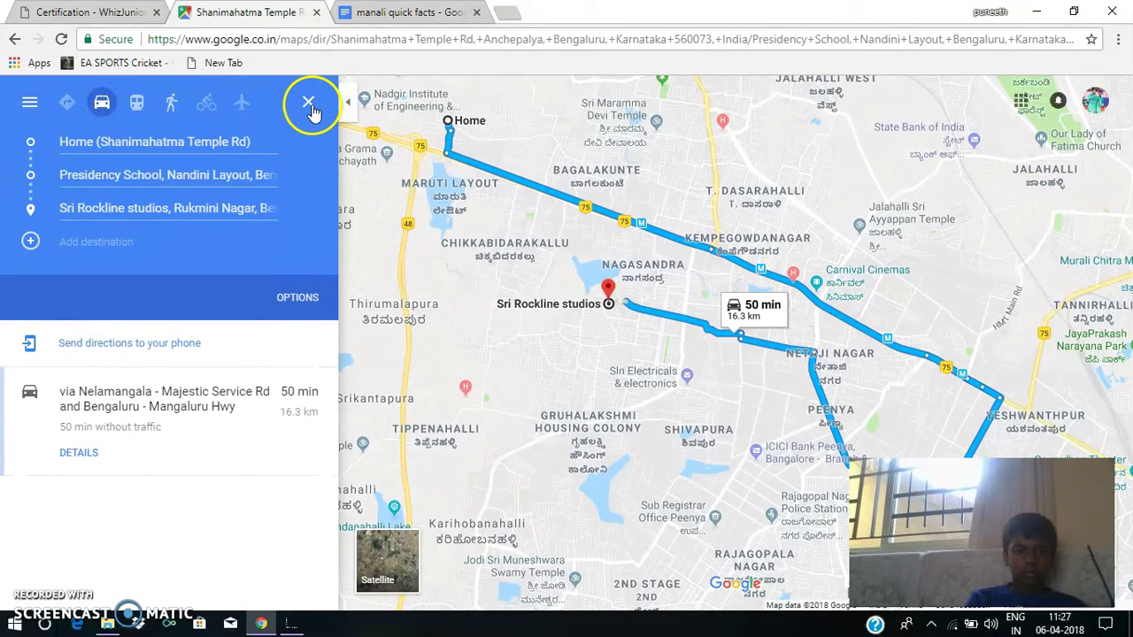
{"action": "left_click", "coordinate": [309, 102]}
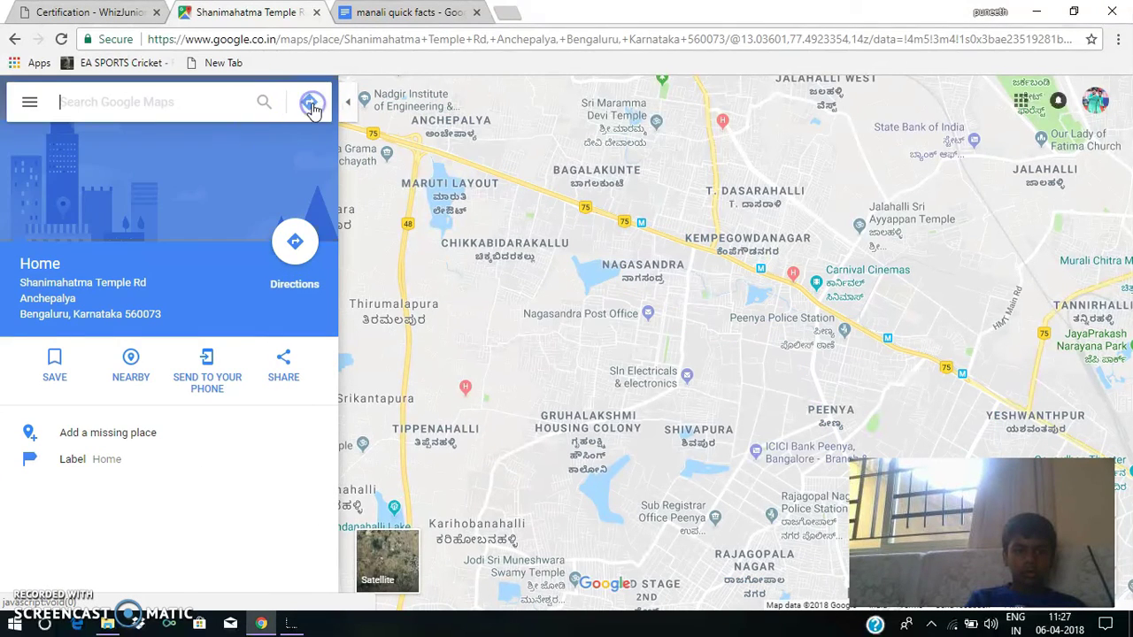
Step: Search 'gatew' and choose Gateway of India, Apollo Bandar, Mumbai from the suggestions
{"action": "type", "text": "gate"}
{"action": "key", "text": "BackSpace"}
{"action": "type", "text": "way of"}
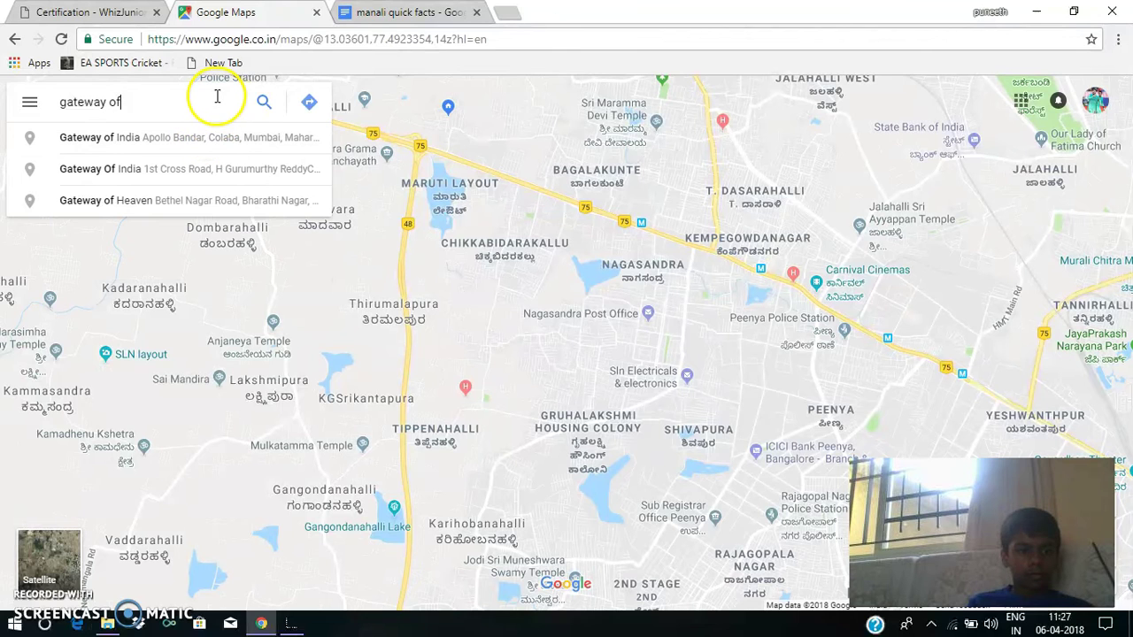
{"action": "left_click", "coordinate": [216, 139]}
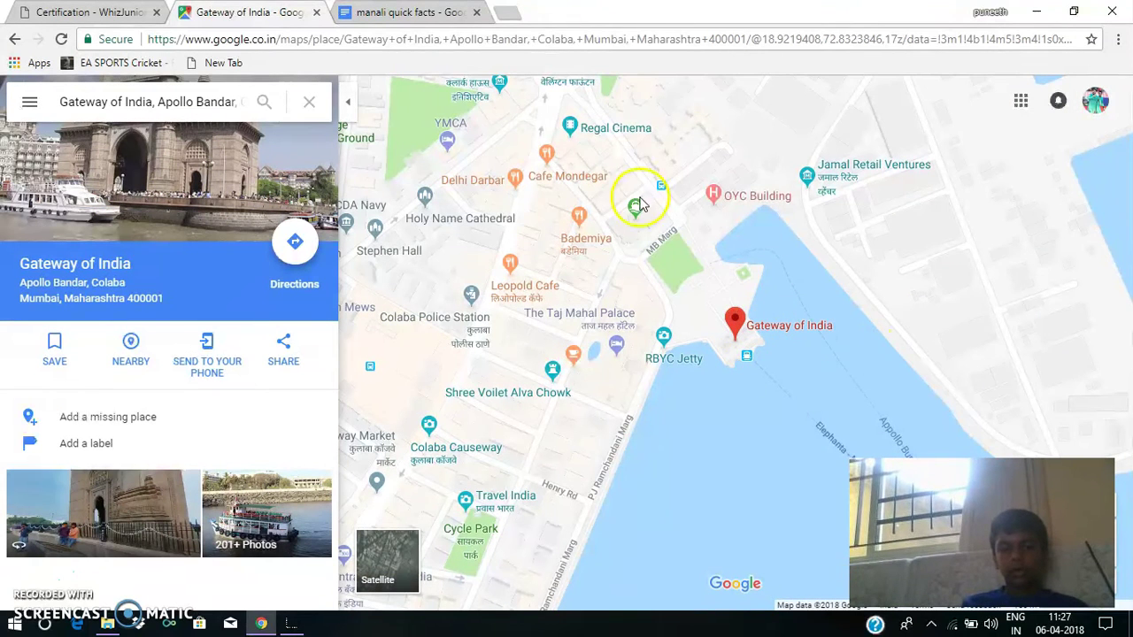
{"action": "left_click", "coordinate": [110, 11]}
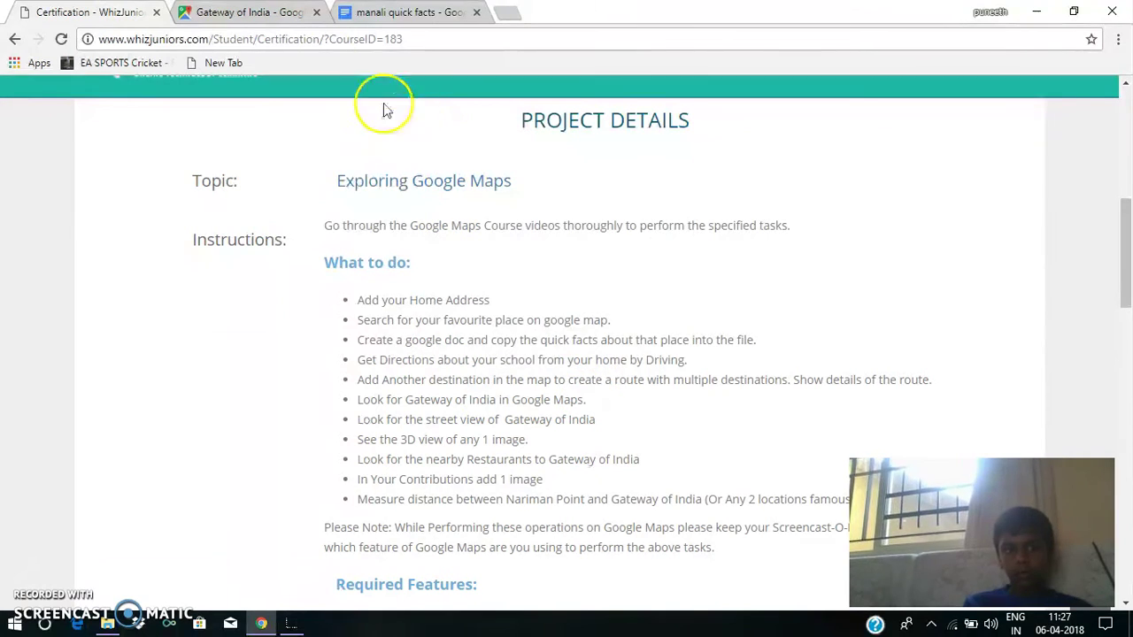
{"action": "left_click", "coordinate": [266, 12]}
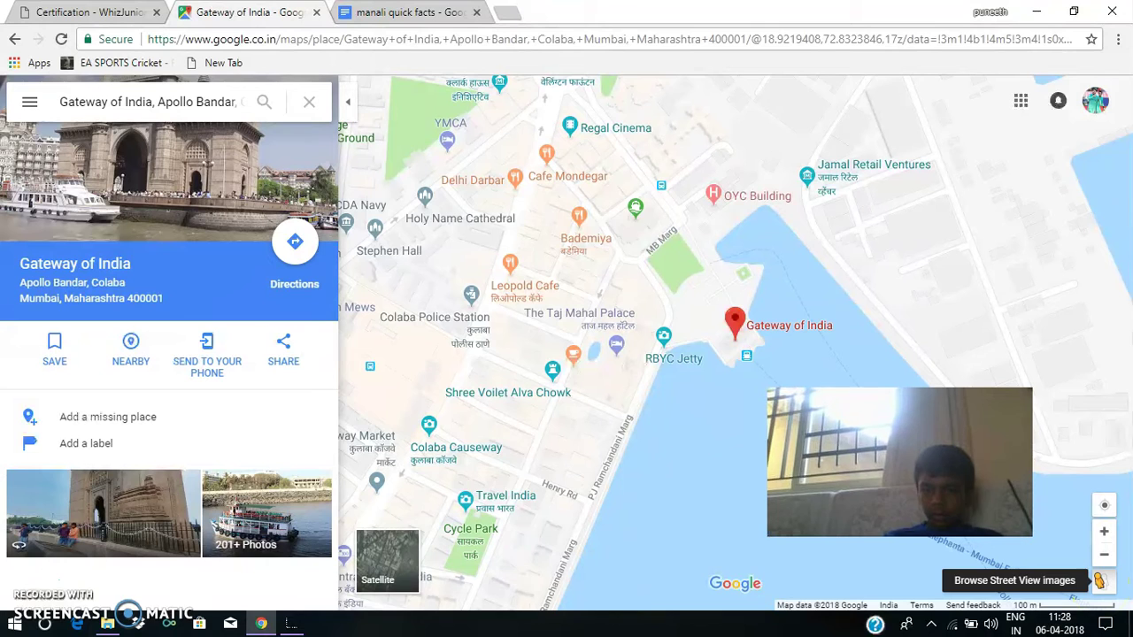
Step: Enter Street View at Gateway of India and look around at the arch and sea
{"action": "left_click", "coordinate": [1099, 584]}
{"action": "left_click_drag", "start_coordinate": [733, 329], "coordinate": [740, 294]}
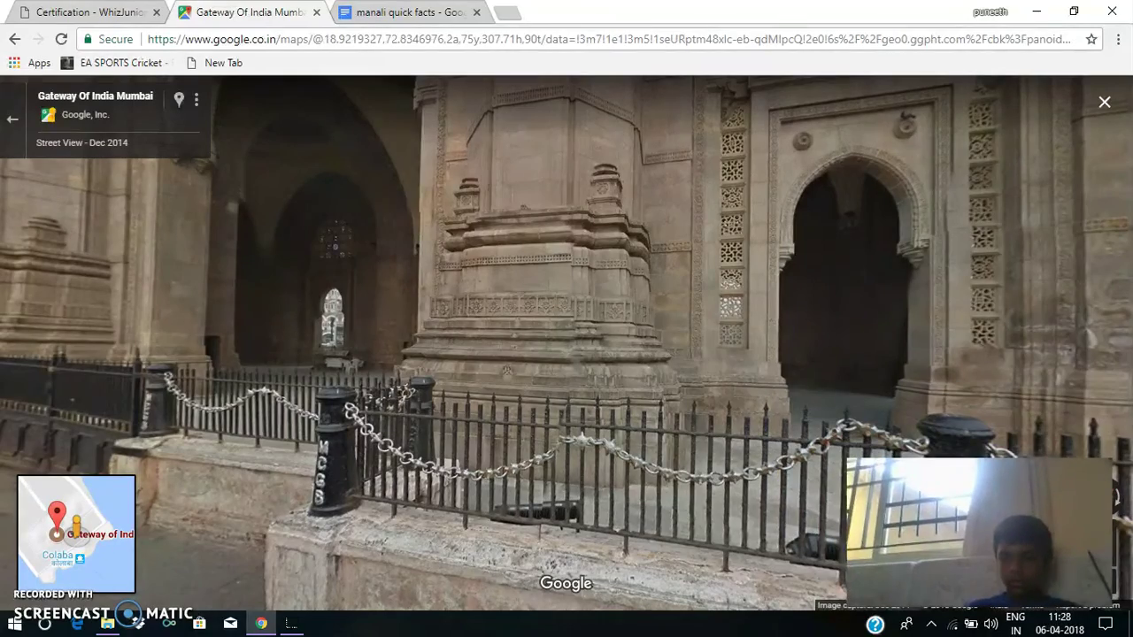
{"action": "left_click_drag", "start_coordinate": [526, 329], "coordinate": [519, 392]}
{"action": "left_click_drag", "start_coordinate": [250, 438], "coordinate": [459, 536]}
{"action": "left_click_drag", "start_coordinate": [405, 296], "coordinate": [339, 172]}
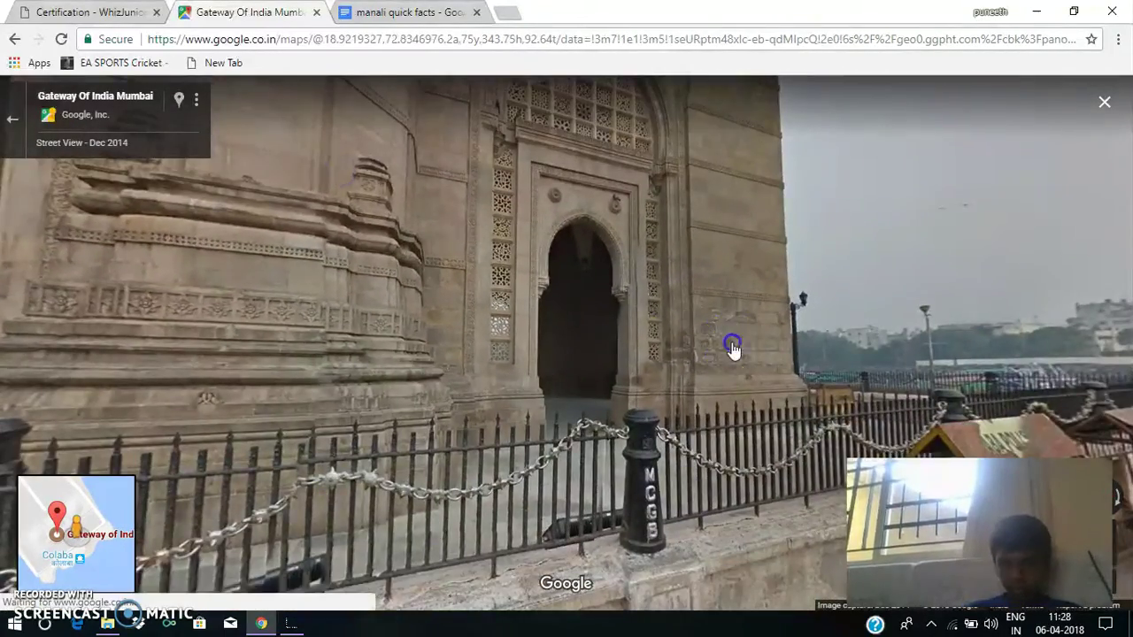
{"action": "left_click_drag", "start_coordinate": [734, 346], "coordinate": [433, 357]}
{"action": "left_click_drag", "start_coordinate": [898, 354], "coordinate": [545, 390]}
{"action": "left_click_drag", "start_coordinate": [708, 550], "coordinate": [665, 529]}
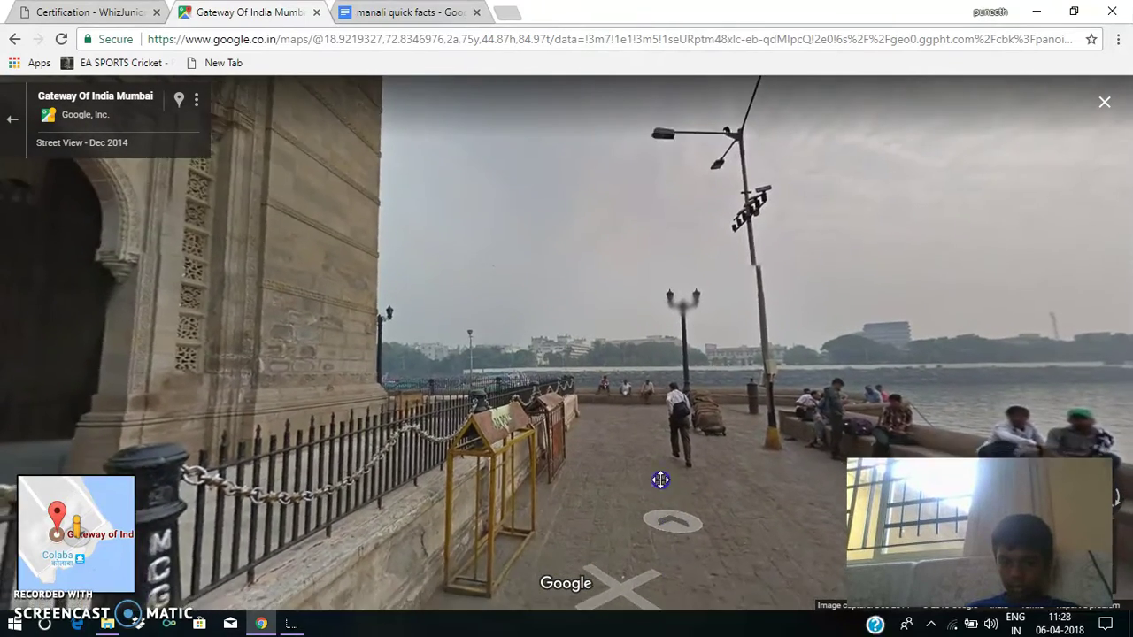
Step: Walk along the seaside walkway toward the arch, then exit Street View
{"action": "left_click", "coordinate": [660, 480]}
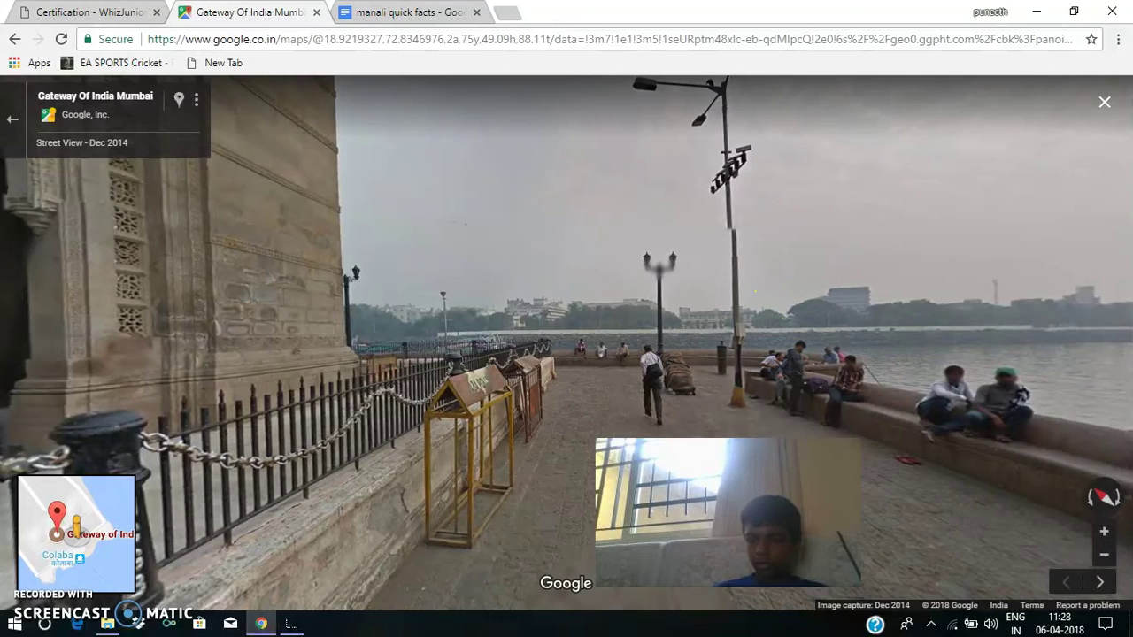
{"action": "left_click_drag", "start_coordinate": [748, 296], "coordinate": [445, 241]}
{"action": "left_click", "coordinate": [576, 132]}
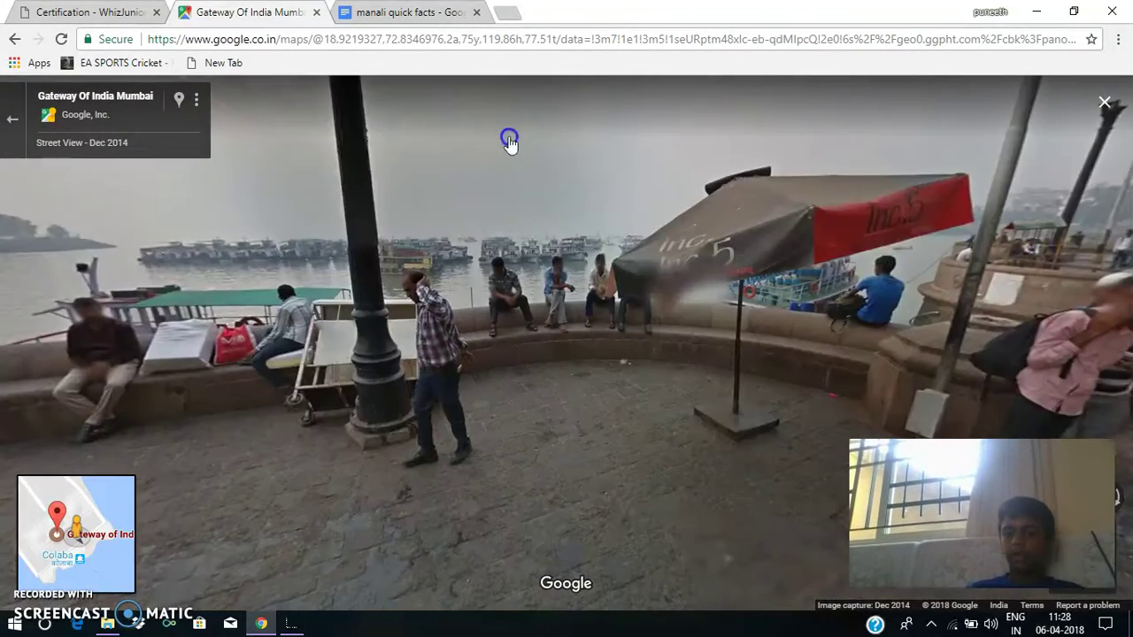
{"action": "left_click_drag", "start_coordinate": [897, 226], "coordinate": [554, 224]}
{"action": "left_click", "coordinate": [611, 200]}
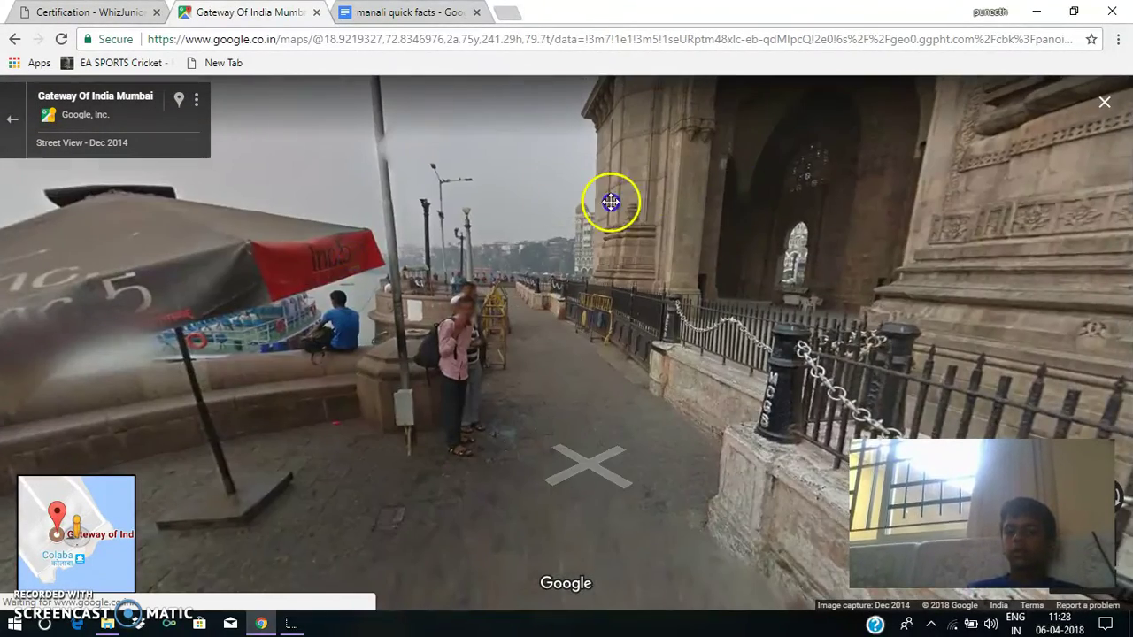
{"action": "left_click_drag", "start_coordinate": [270, 298], "coordinate": [159, 209]}
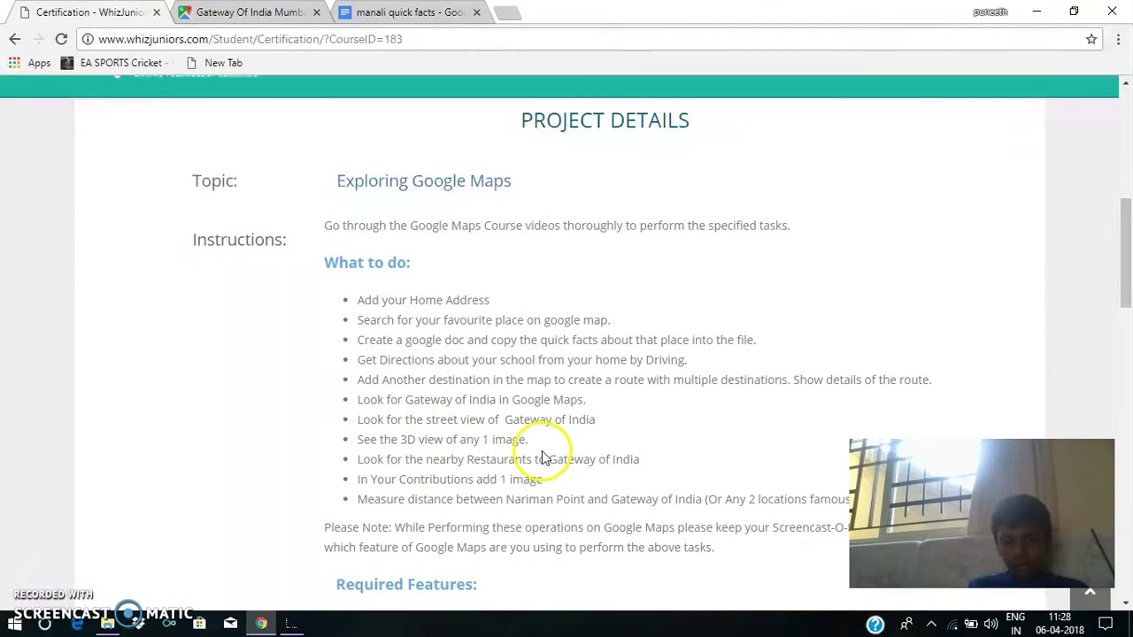
{"action": "key", "text": "ctrl+Tab"}
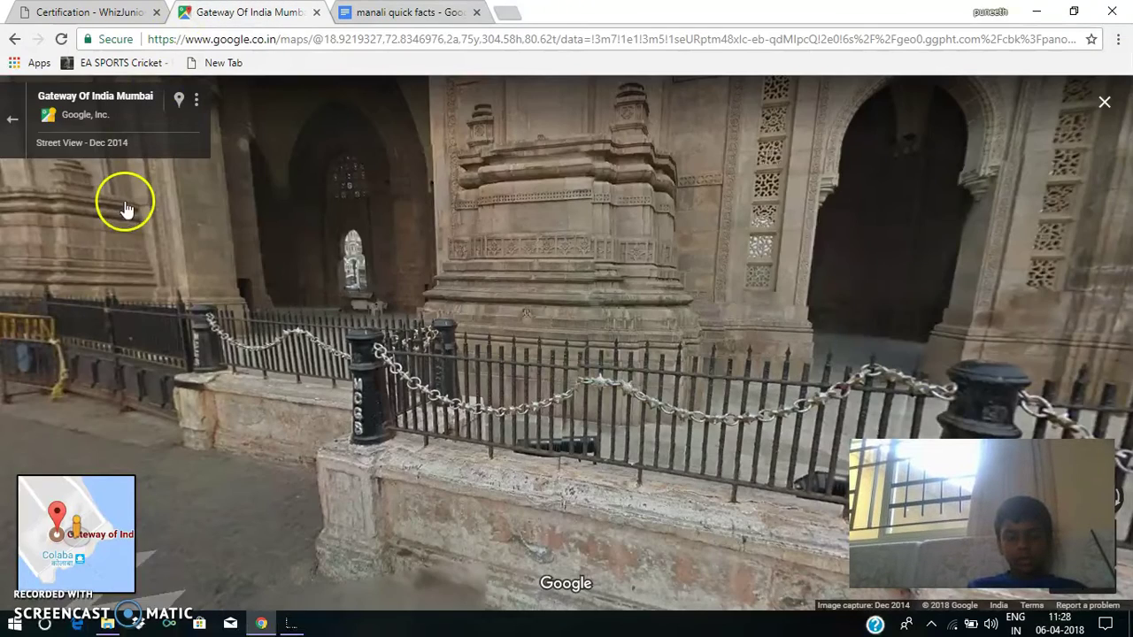
{"action": "left_click", "coordinate": [13, 122]}
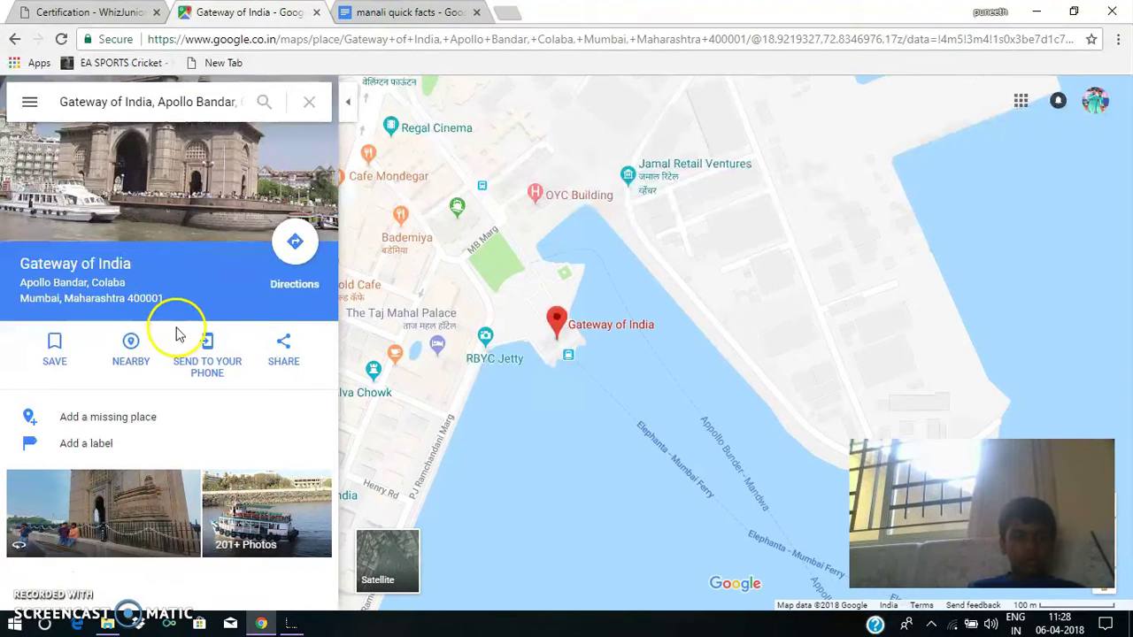
{"action": "left_click", "coordinate": [293, 498]}
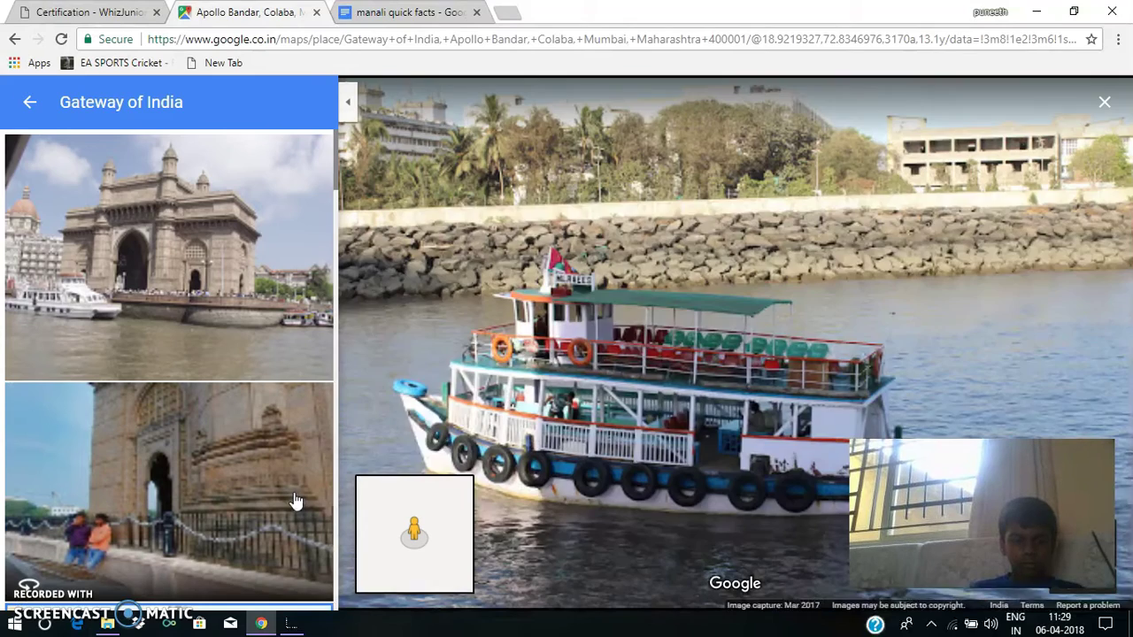
{"action": "left_click", "coordinate": [262, 327]}
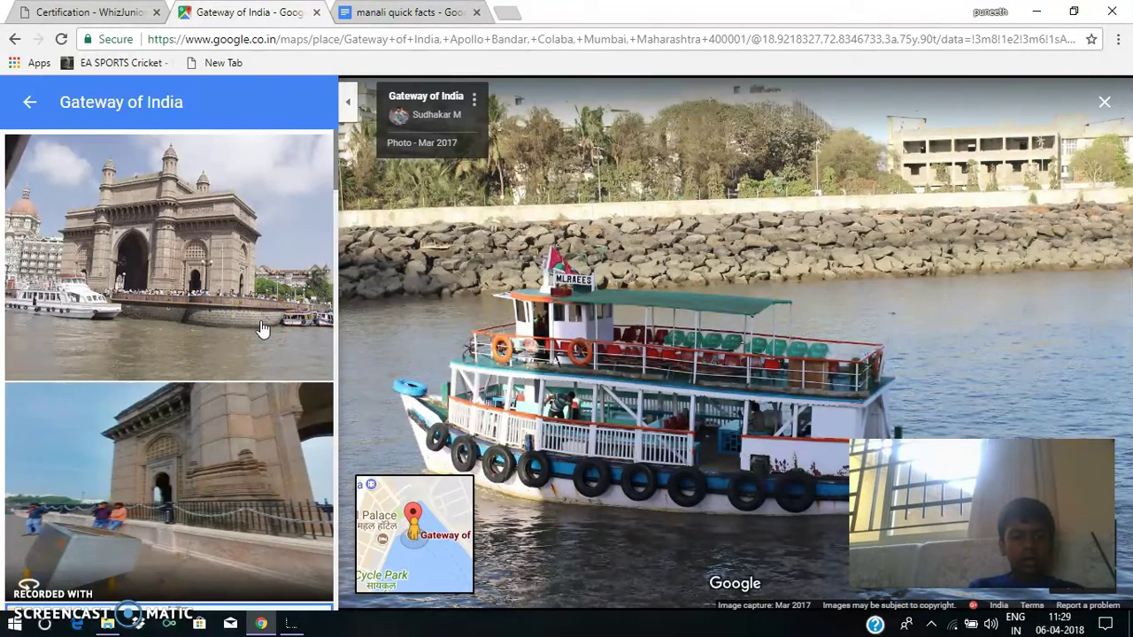
{"action": "scroll", "coordinate": [262, 327], "scroll_direction": "down", "scroll_amount": 2}
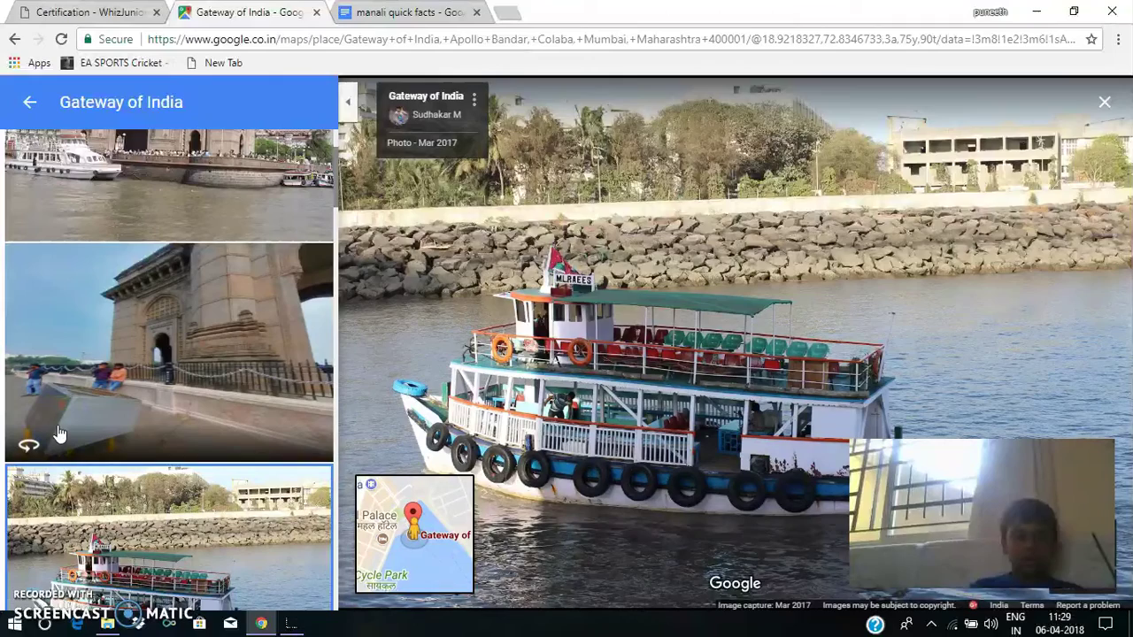
{"action": "left_click", "coordinate": [60, 434]}
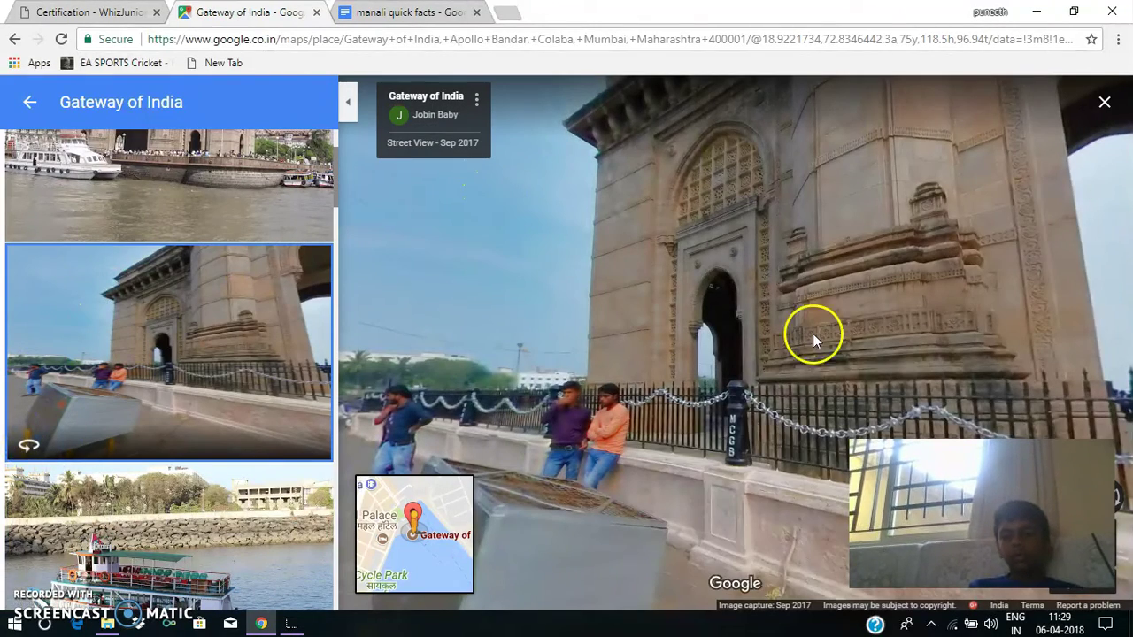
{"action": "left_click", "coordinate": [831, 339]}
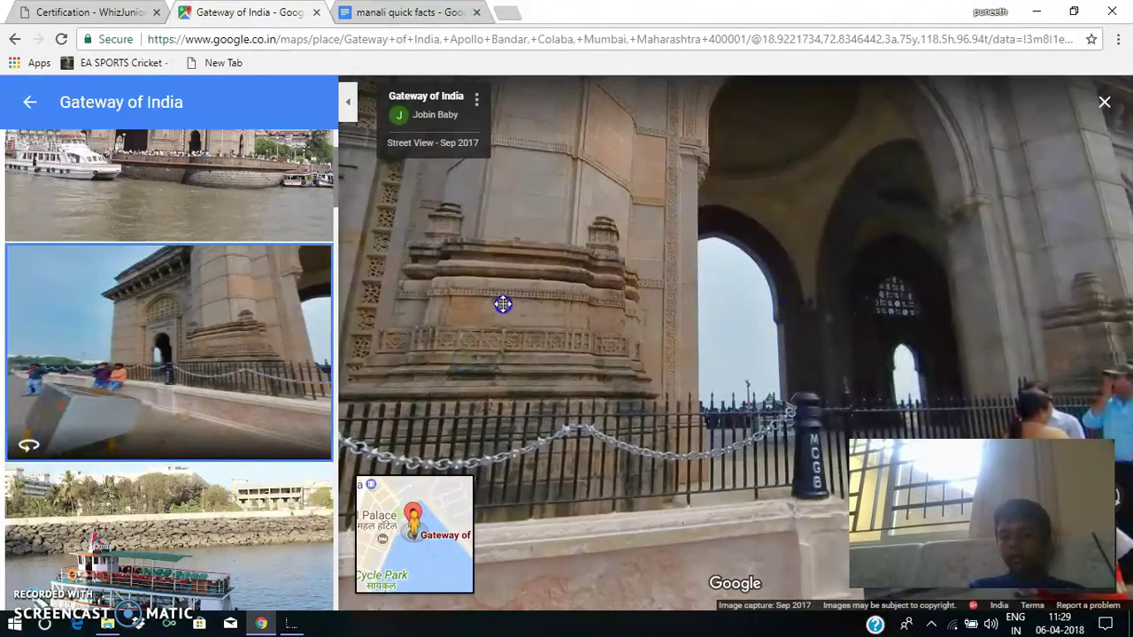
{"action": "left_click", "coordinate": [948, 374]}
{"action": "left_click", "coordinate": [930, 374]}
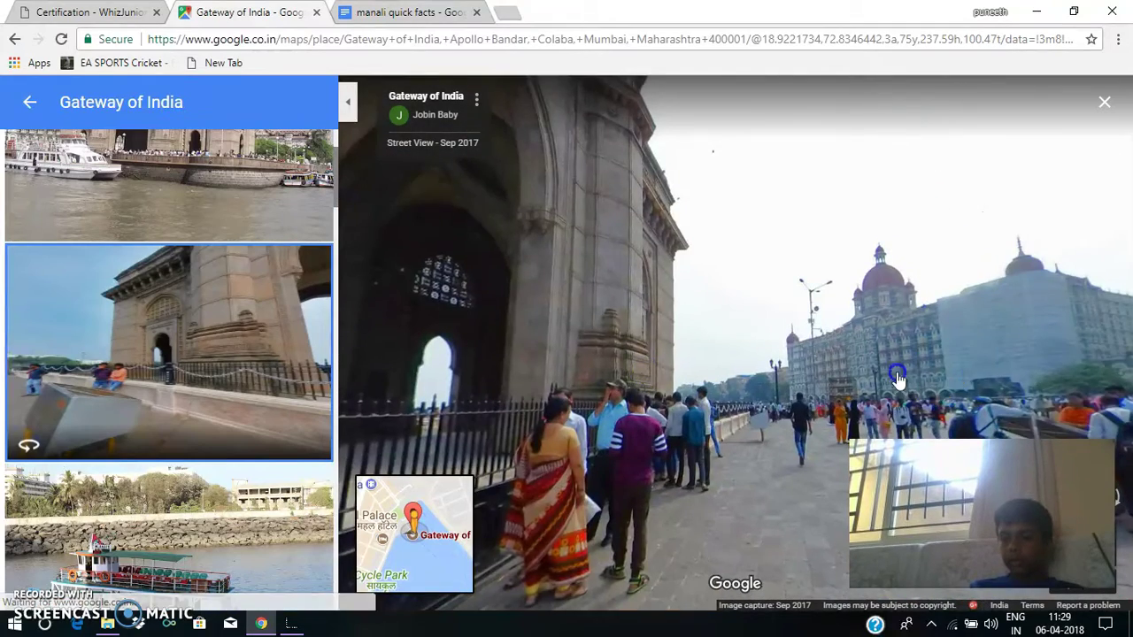
{"action": "left_click_drag", "start_coordinate": [897, 378], "coordinate": [813, 388]}
{"action": "left_click", "coordinate": [852, 346]}
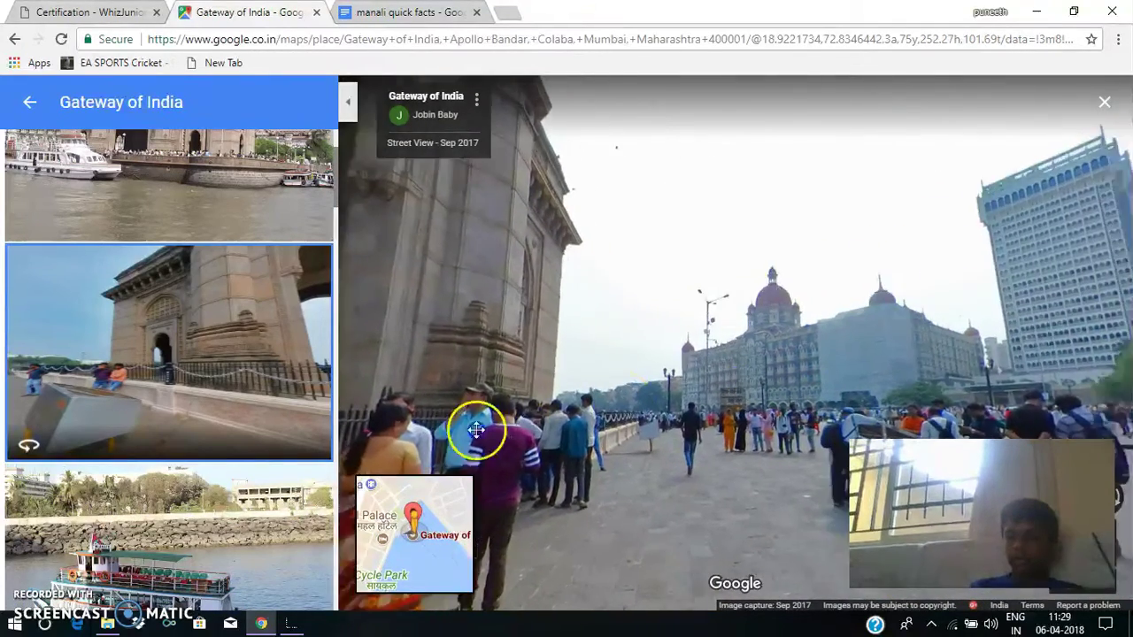
{"action": "left_click", "coordinate": [475, 431]}
{"action": "left_click", "coordinate": [753, 458]}
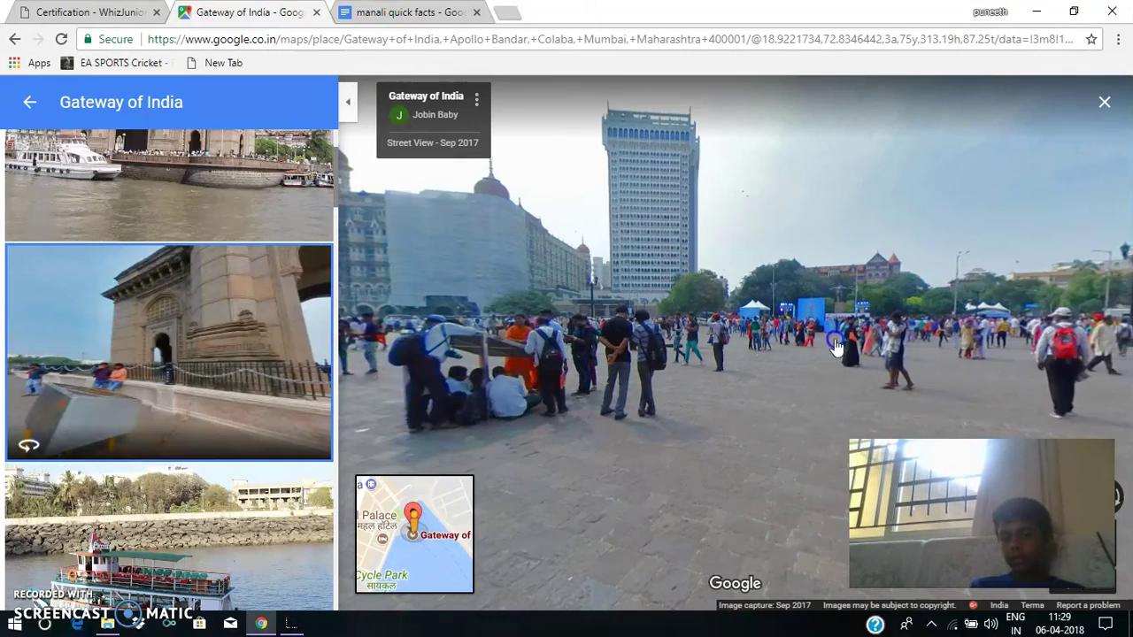
{"action": "left_click", "coordinate": [483, 376]}
{"action": "left_click", "coordinate": [662, 328]}
{"action": "left_click_drag", "start_coordinate": [875, 354], "coordinate": [676, 353]}
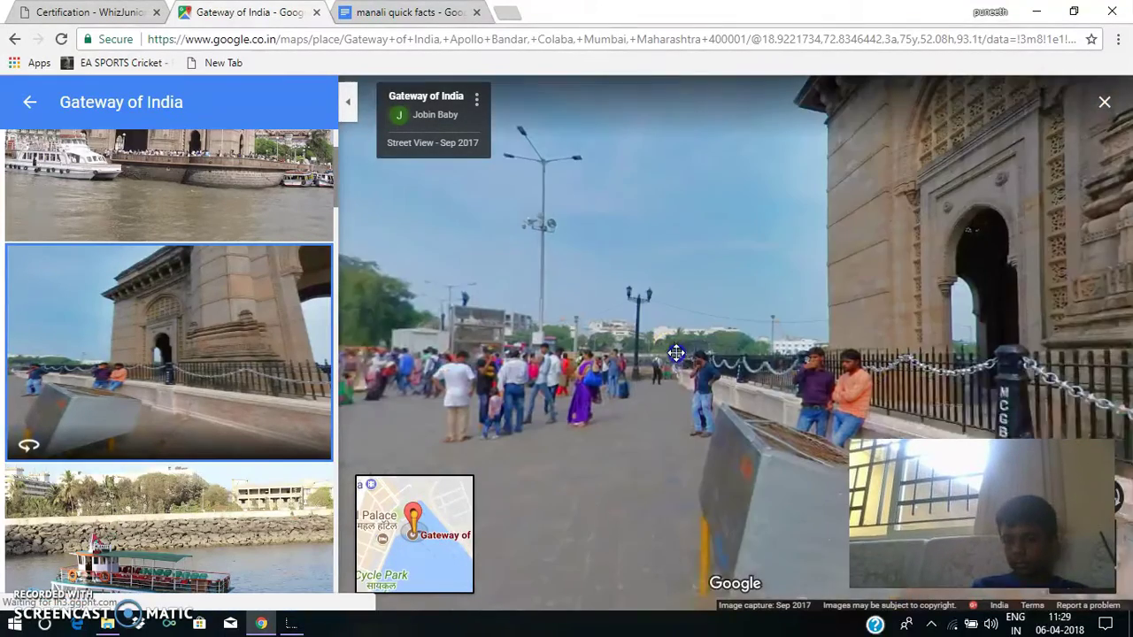
{"action": "left_click", "coordinate": [911, 265]}
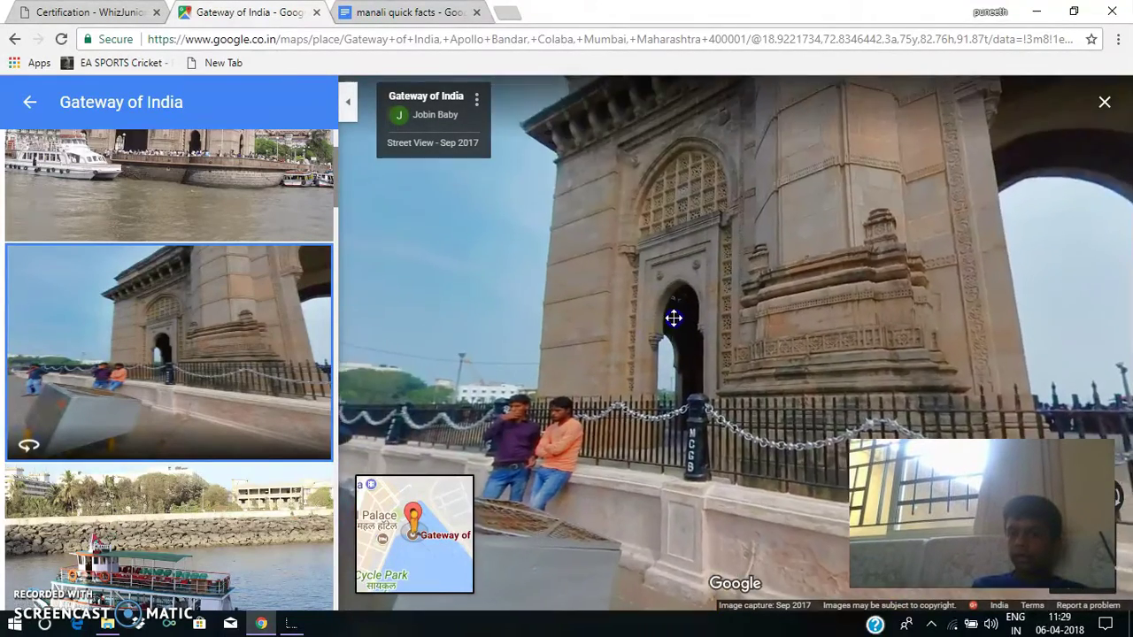
{"action": "left_click", "coordinate": [515, 491]}
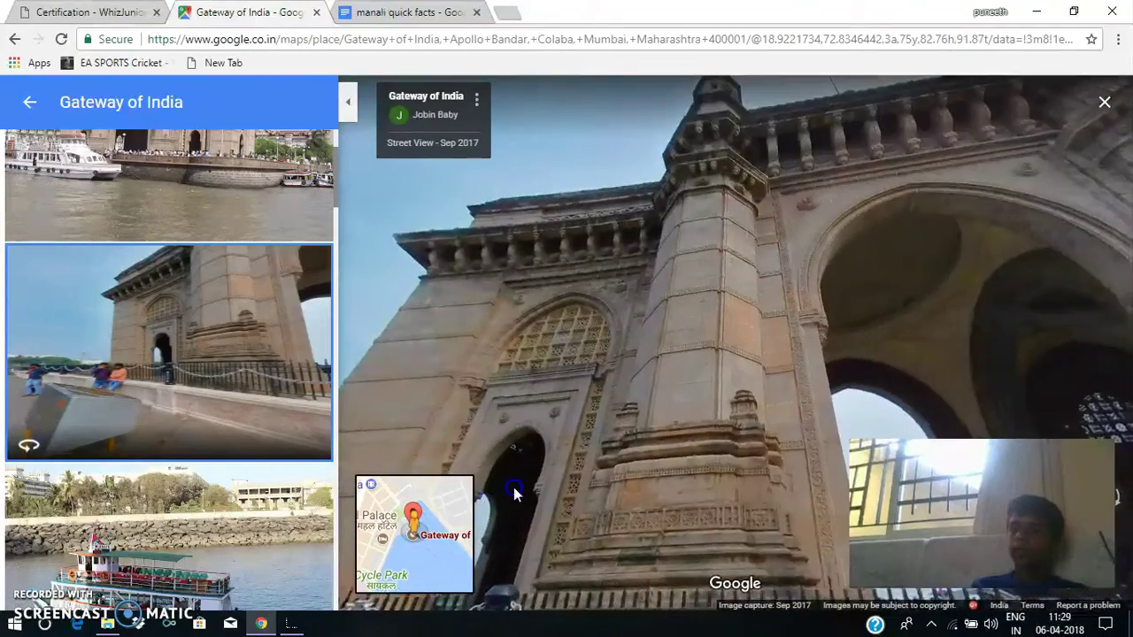
{"action": "left_click", "coordinate": [779, 399]}
{"action": "left_click_drag", "start_coordinate": [668, 417], "coordinate": [610, 296]}
{"action": "left_click", "coordinate": [242, 222]}
{"action": "left_click", "coordinate": [55, 108]}
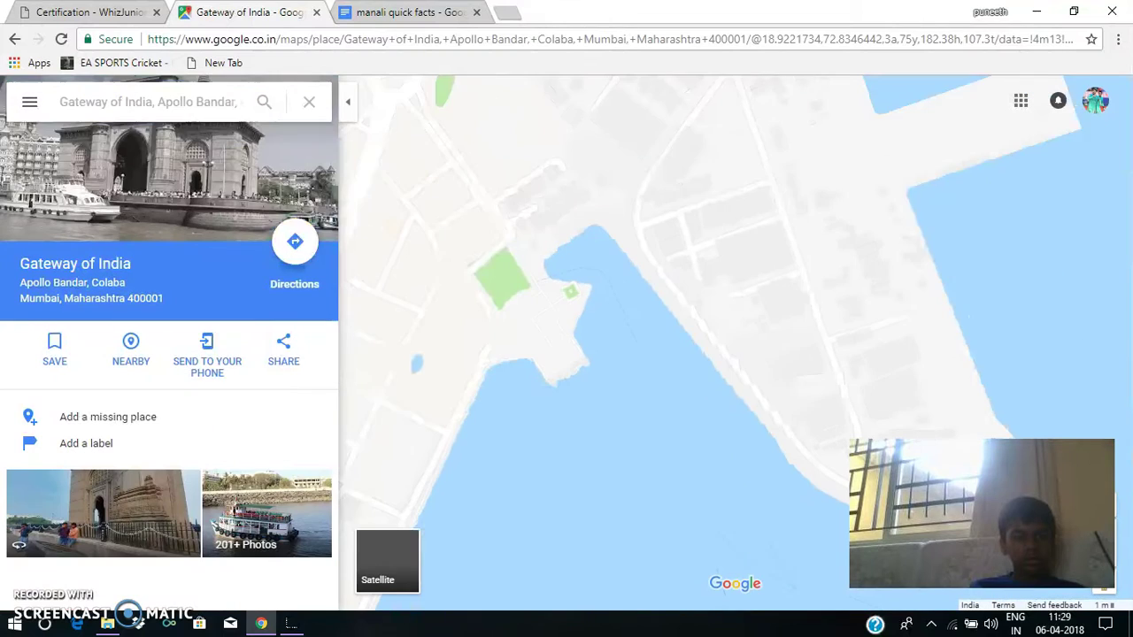
Step: Search 'Restaurants nearby' Gateway of India to list places like Harbour Bar and Bayview Cafe
{"action": "left_click", "coordinate": [87, 13]}
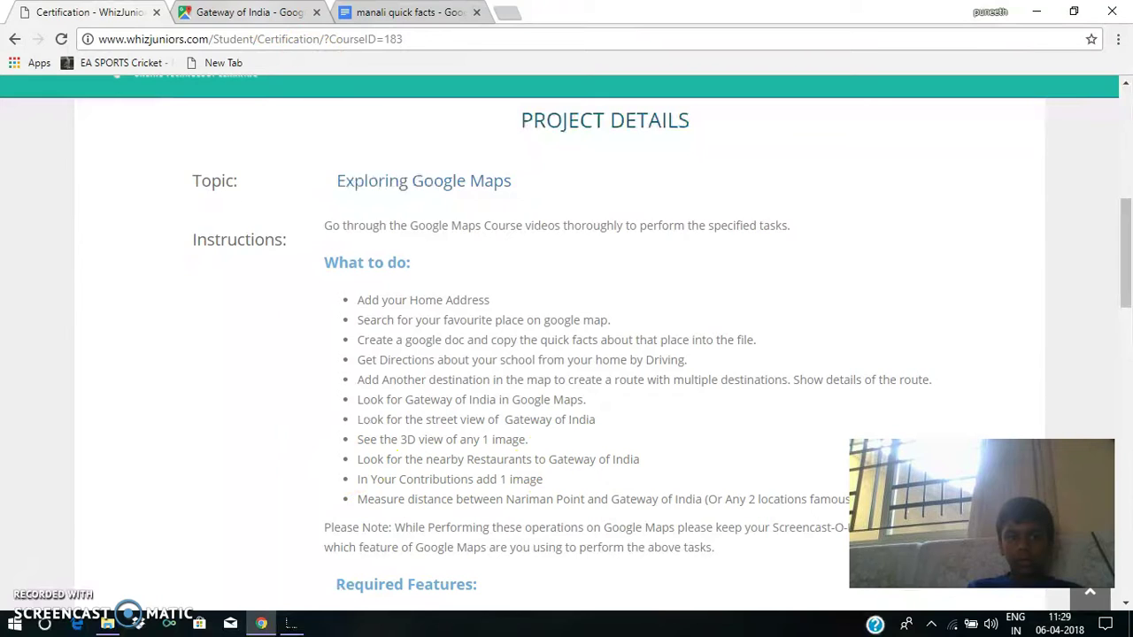
{"action": "left_click", "coordinate": [248, 12]}
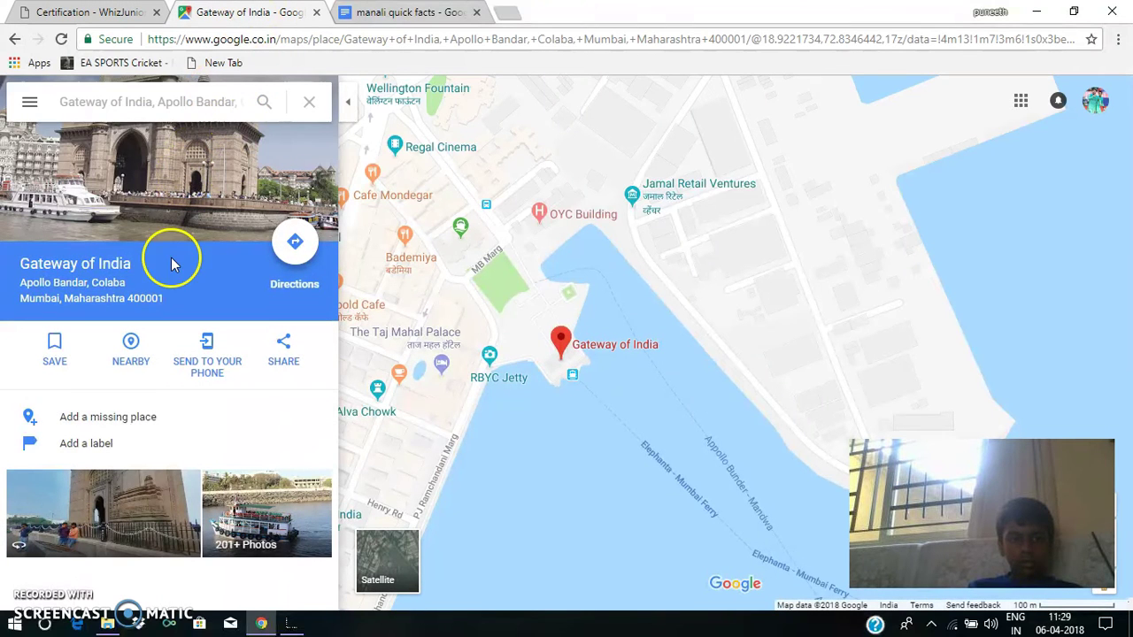
{"action": "left_click", "coordinate": [130, 363]}
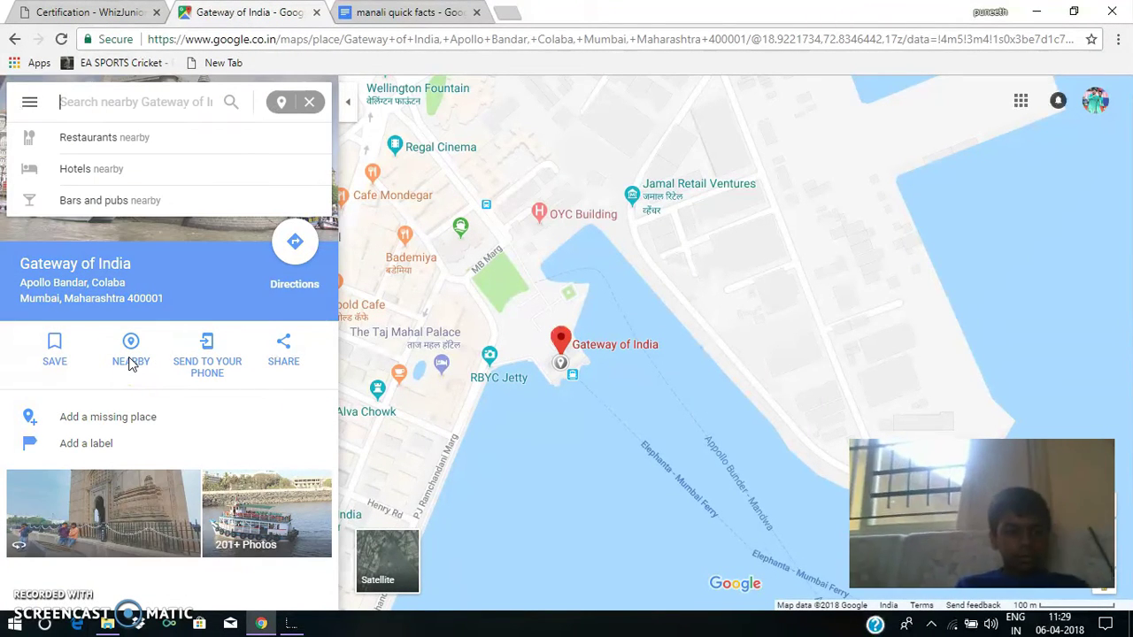
{"action": "left_click", "coordinate": [88, 139]}
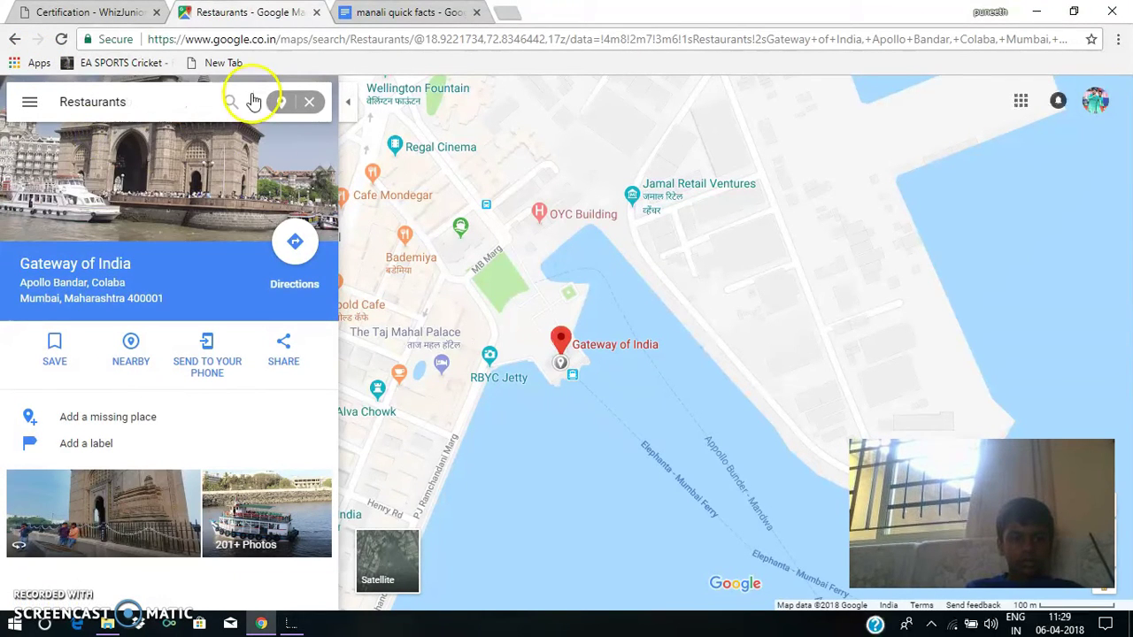
{"action": "left_click", "coordinate": [227, 103]}
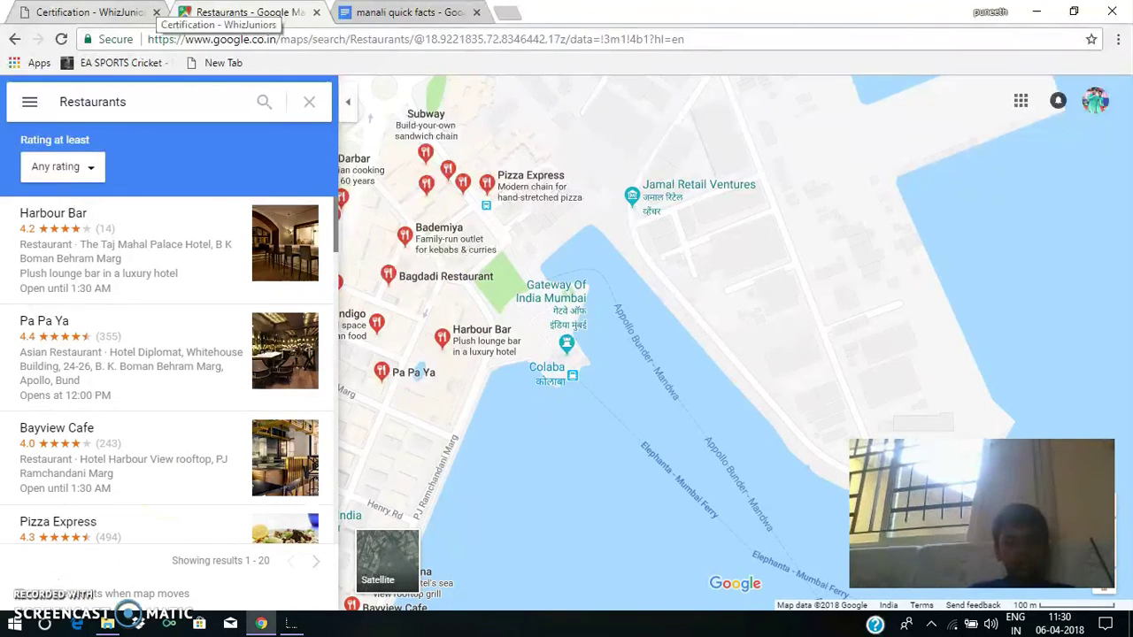
{"action": "left_click", "coordinate": [142, 13]}
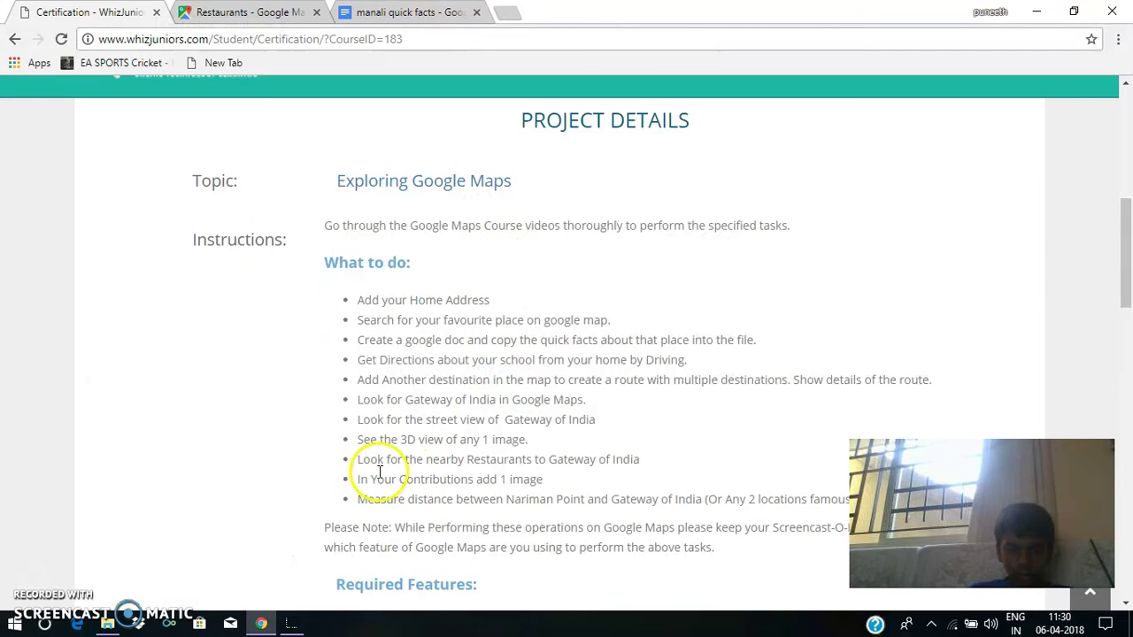
{"action": "key", "text": "ctrl+Tab"}
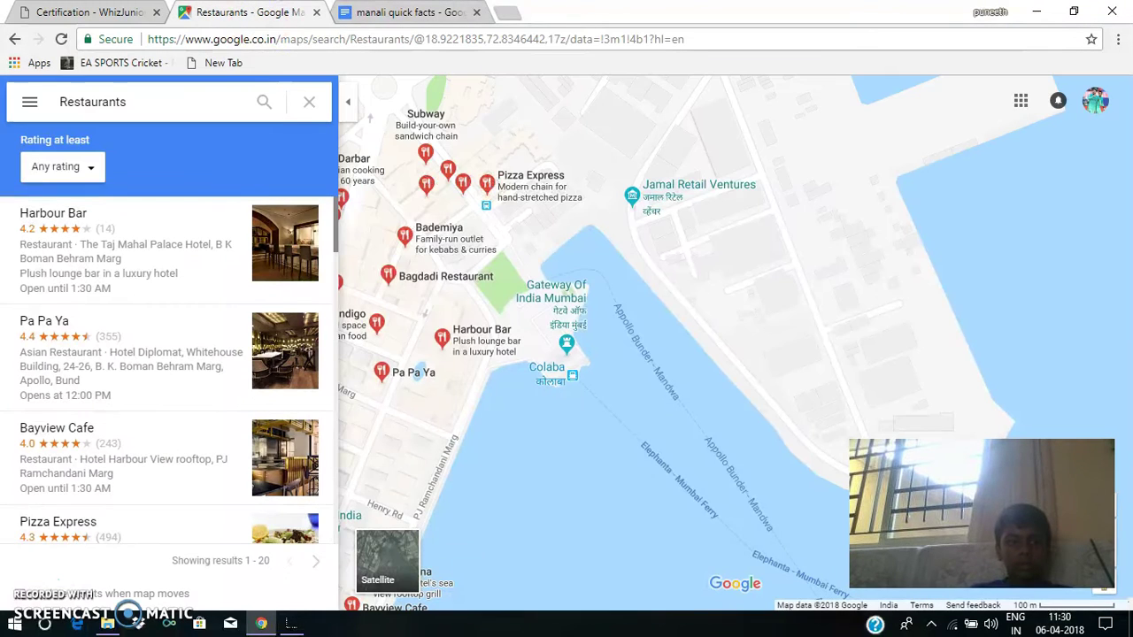
Step: Search for 'kuvempu hou' and re-run the search in the current map area
{"action": "left_click", "coordinate": [310, 102]}
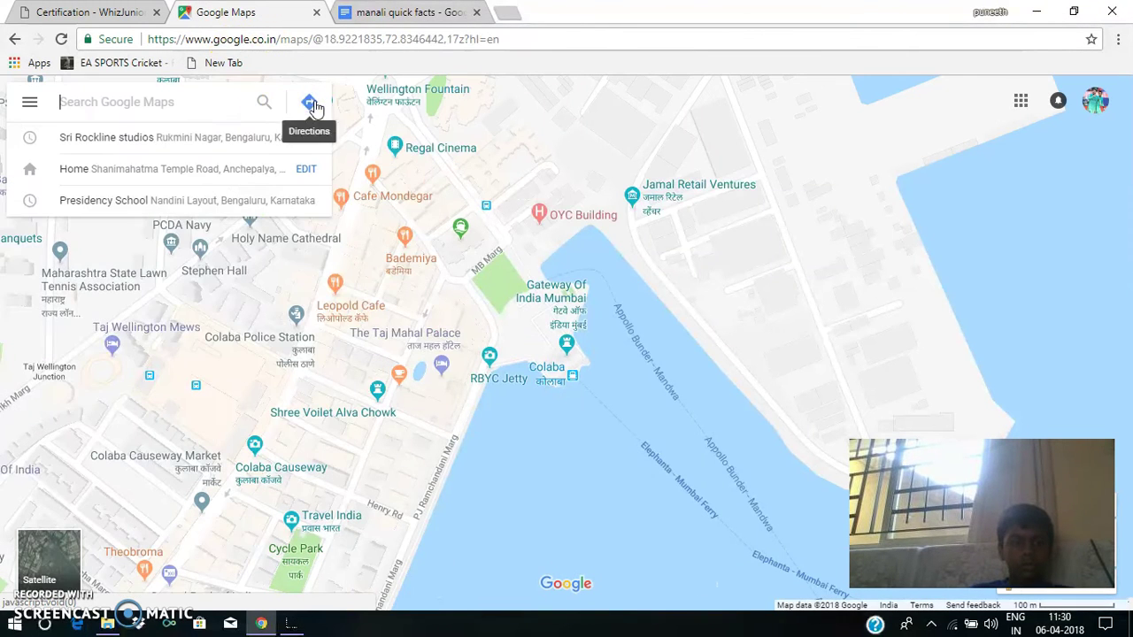
{"action": "left_click", "coordinate": [214, 111]}
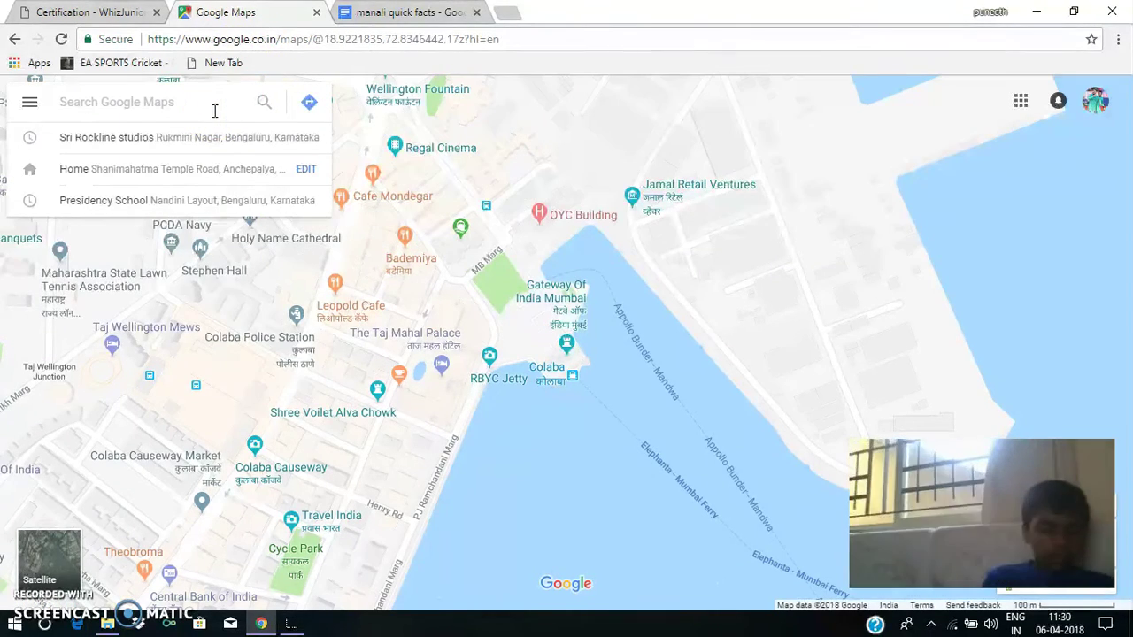
{"action": "type", "text": "ku"}
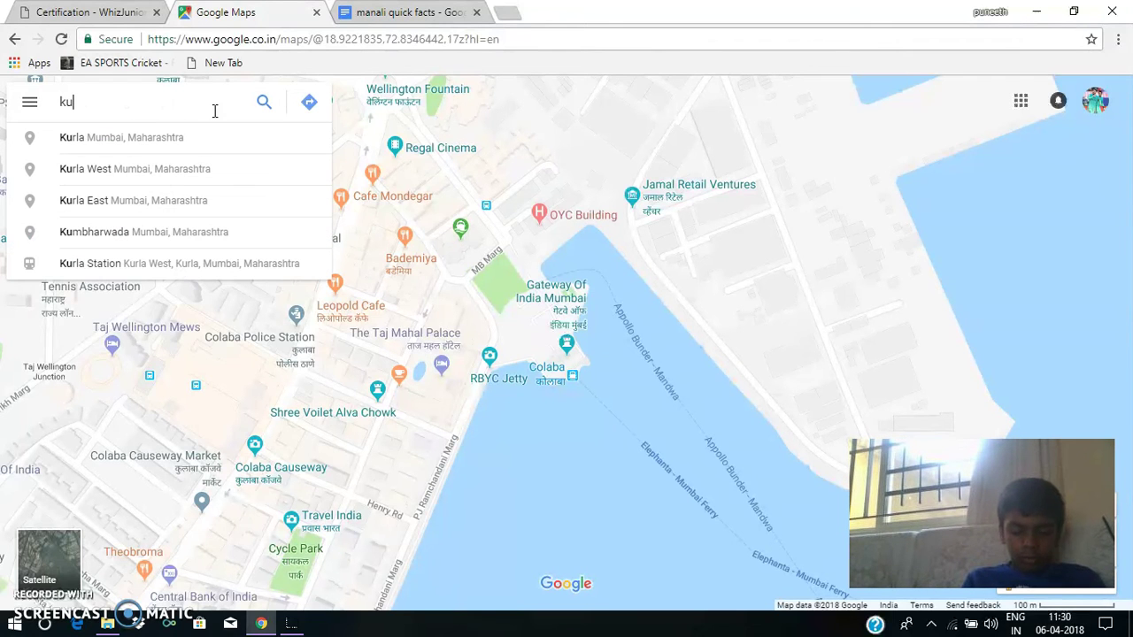
{"action": "type", "text": "vem"}
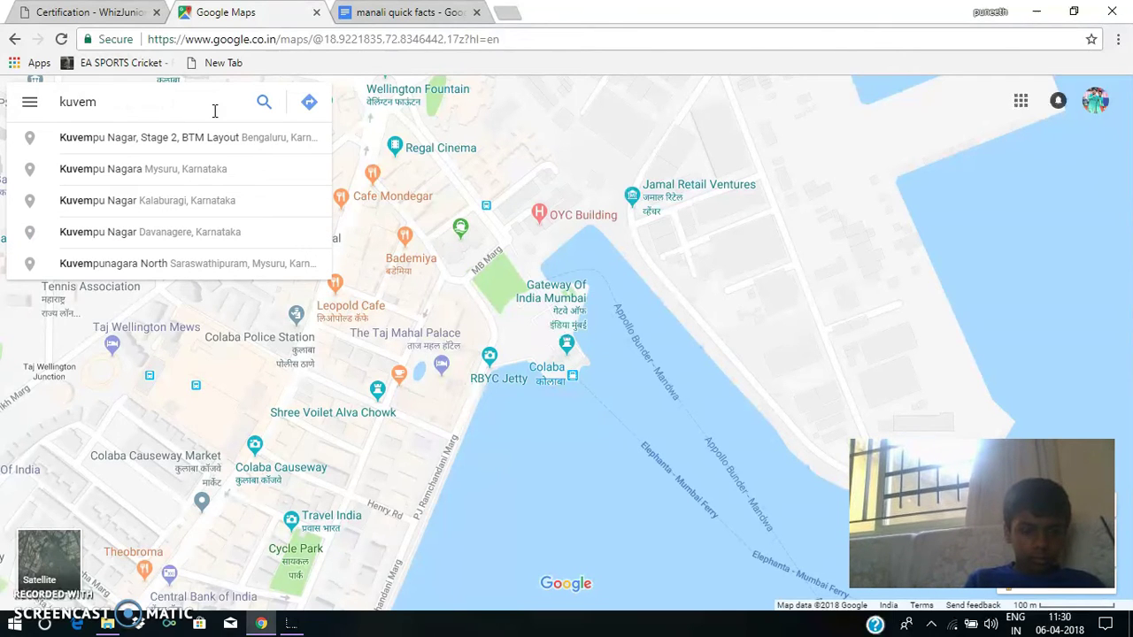
{"action": "type", "text": "pu hou"}
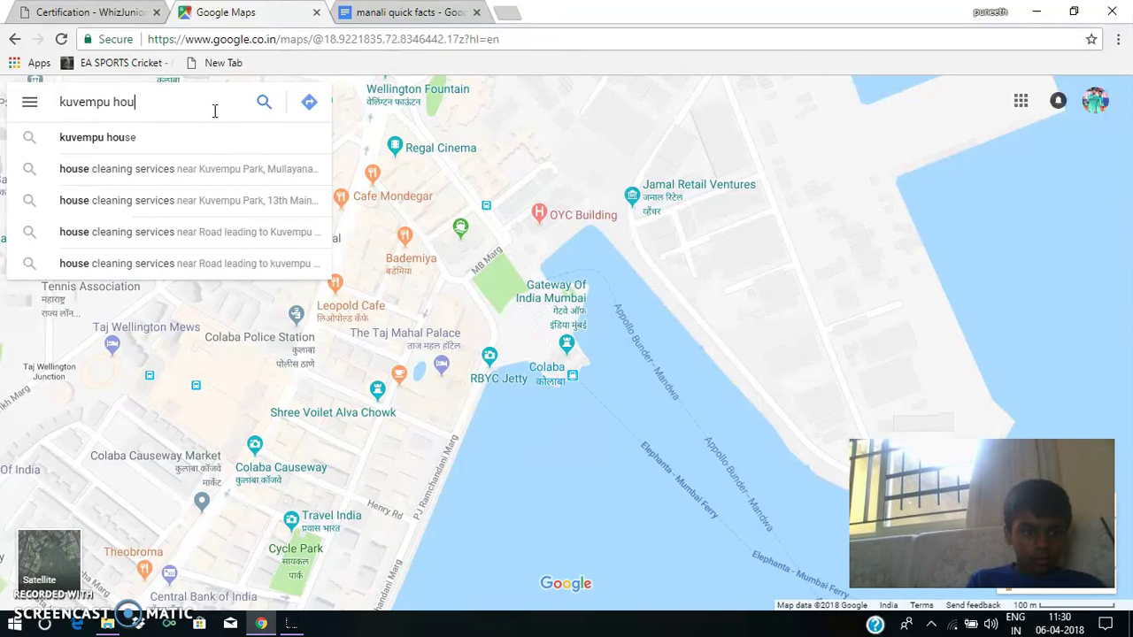
{"action": "left_click", "coordinate": [208, 139]}
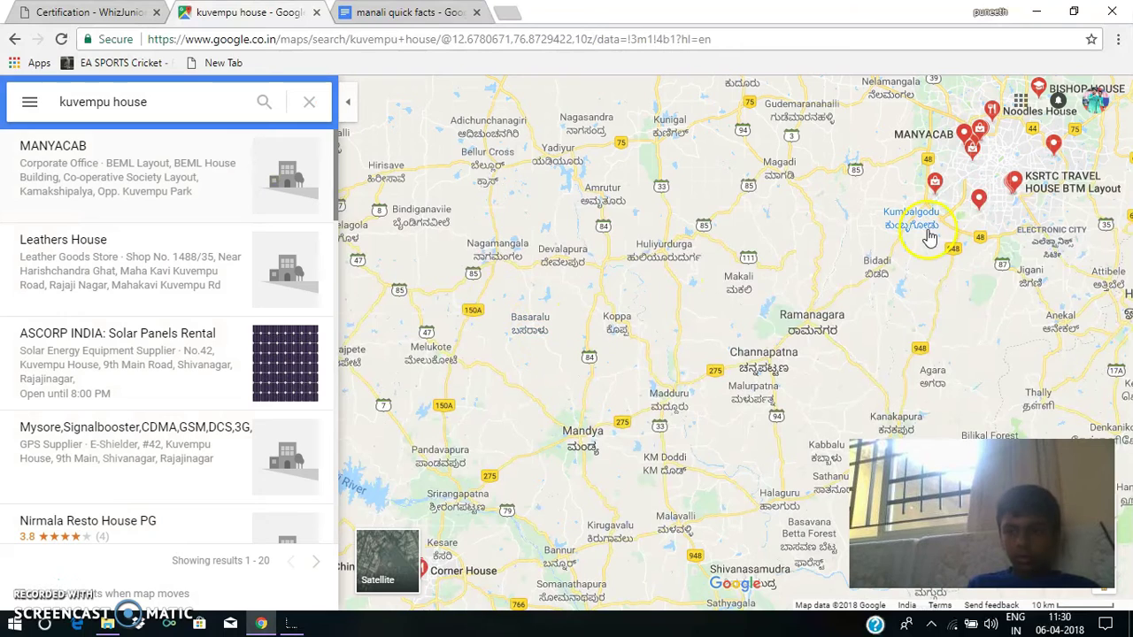
{"action": "scroll", "coordinate": [753, 261], "scroll_direction": "up", "scroll_amount": 1}
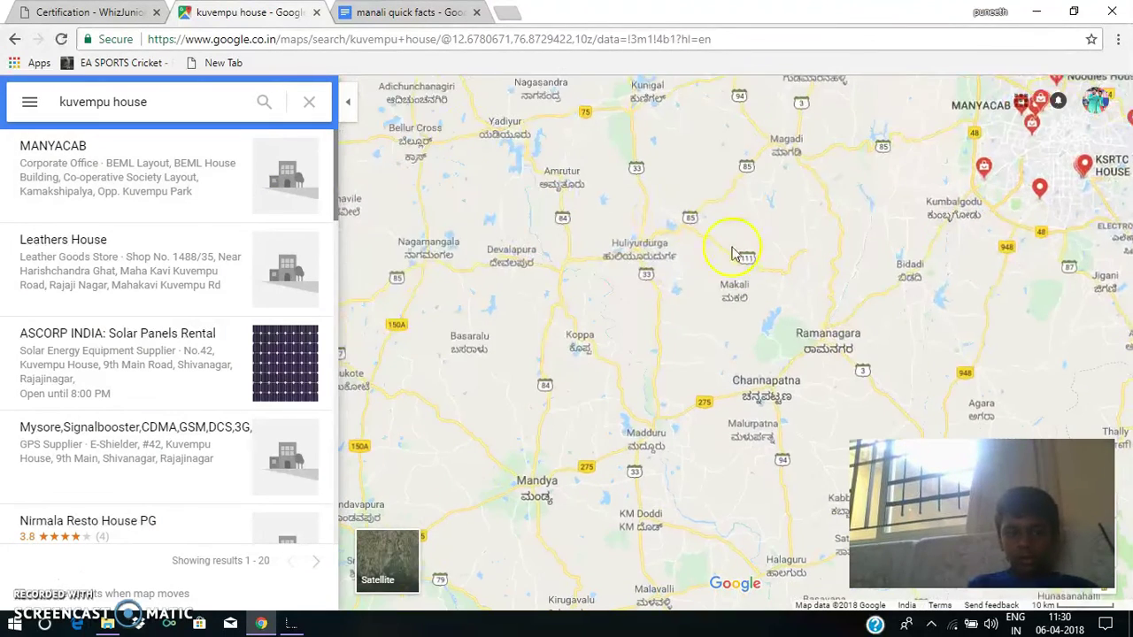
{"action": "left_click", "coordinate": [248, 104]}
Step: Change the query to 'kuvempu mane ,kuppali' and run the search
{"action": "left_click", "coordinate": [190, 104]}
{"action": "key", "text": "BackSpace"}
{"action": "key", "text": "BackSpace"}
{"action": "key", "text": "BackSpace"}
{"action": "key", "text": "BackSpace"}
{"action": "key", "text": "BackSpace"}
{"action": "key", "text": "BackSpace"}
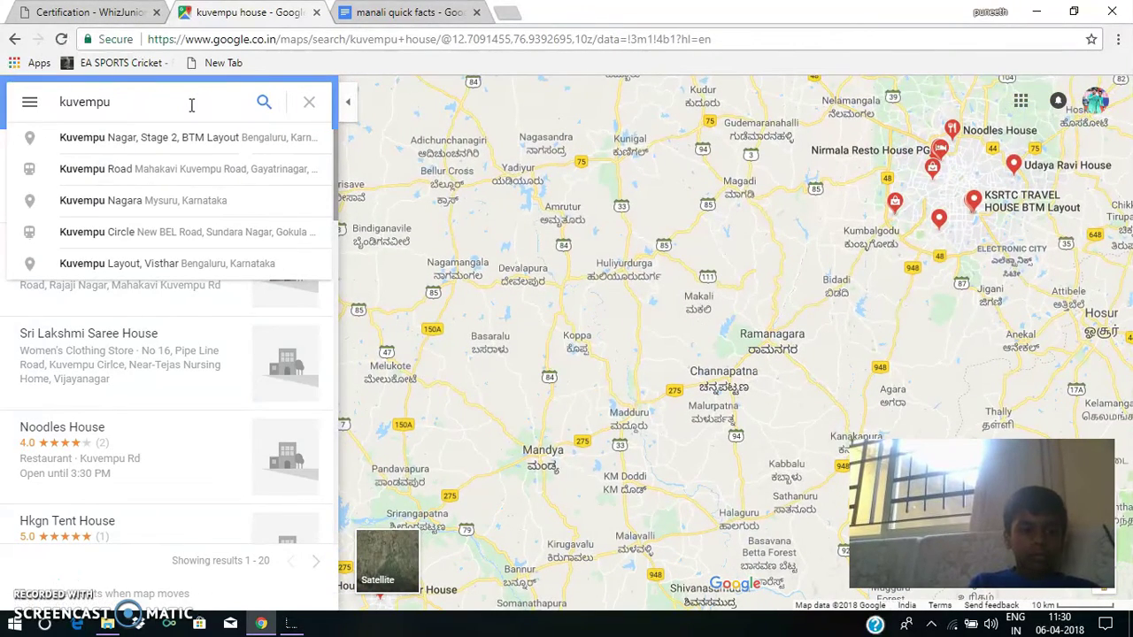
{"action": "type", "text": "mane ,kuppali"}
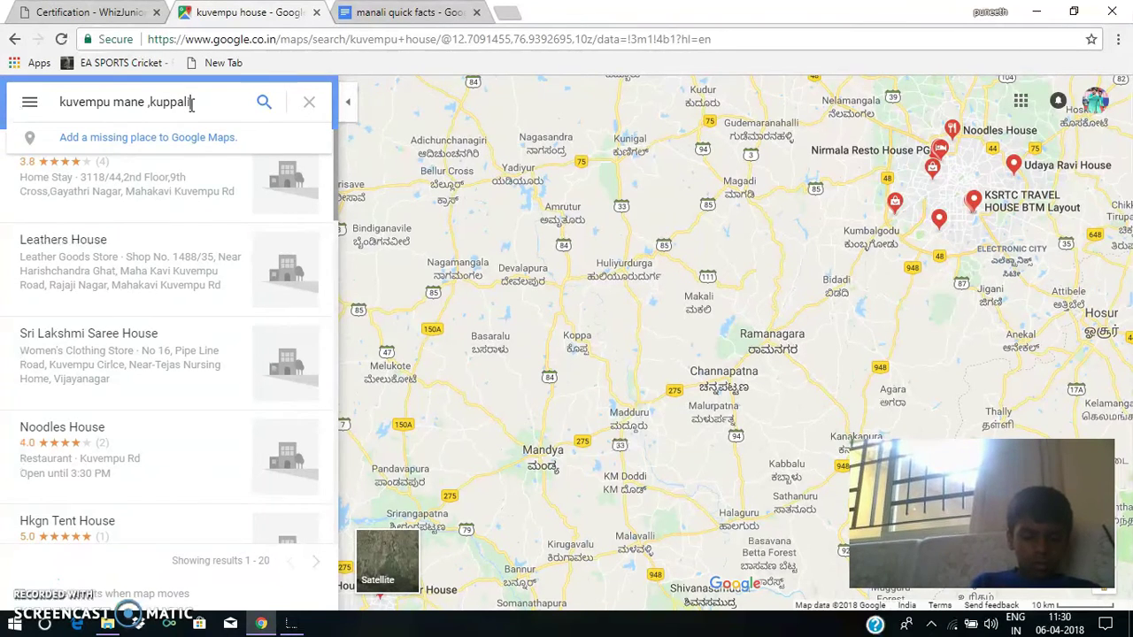
{"action": "key", "text": "Return"}
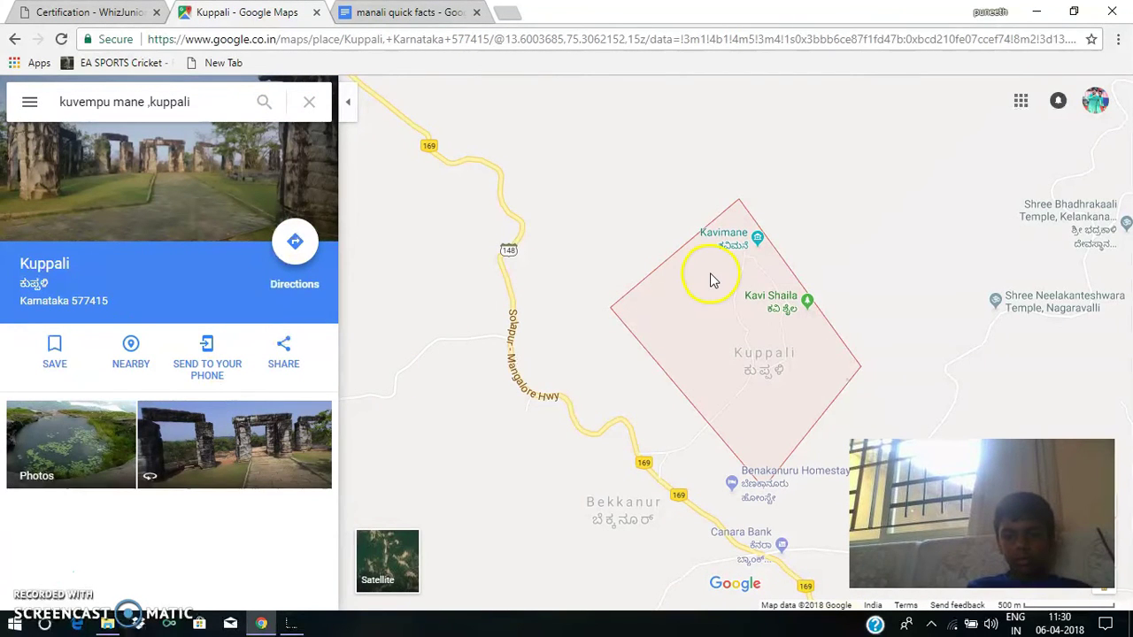
Step: Open the Kavimane place, view its photos, and return to its details
{"action": "left_click", "coordinate": [759, 247]}
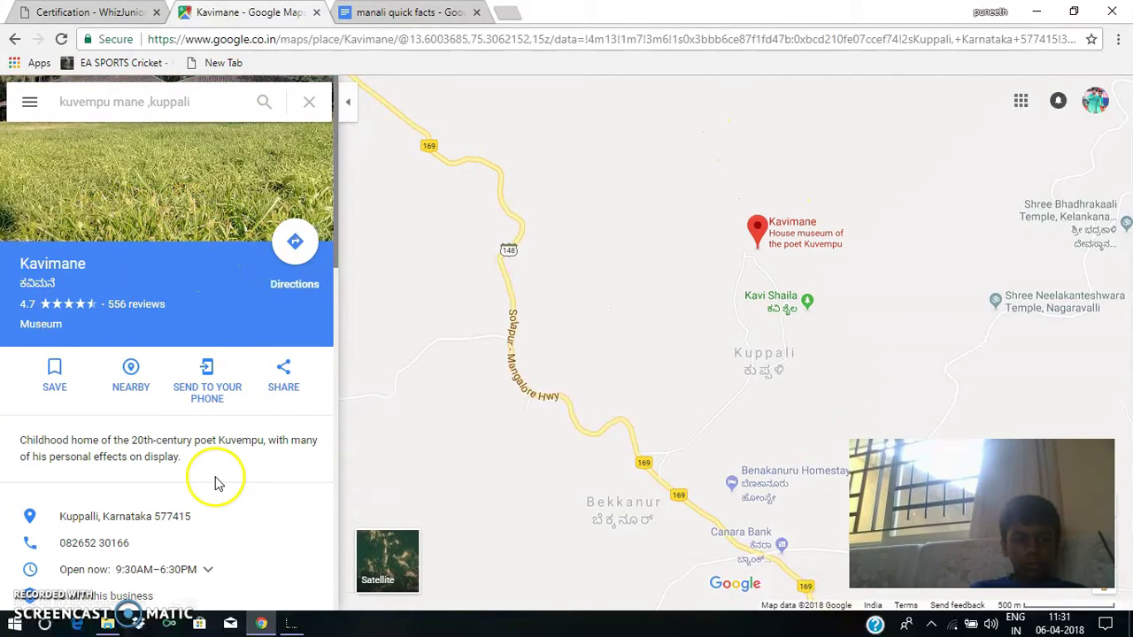
{"action": "left_click", "coordinate": [142, 206]}
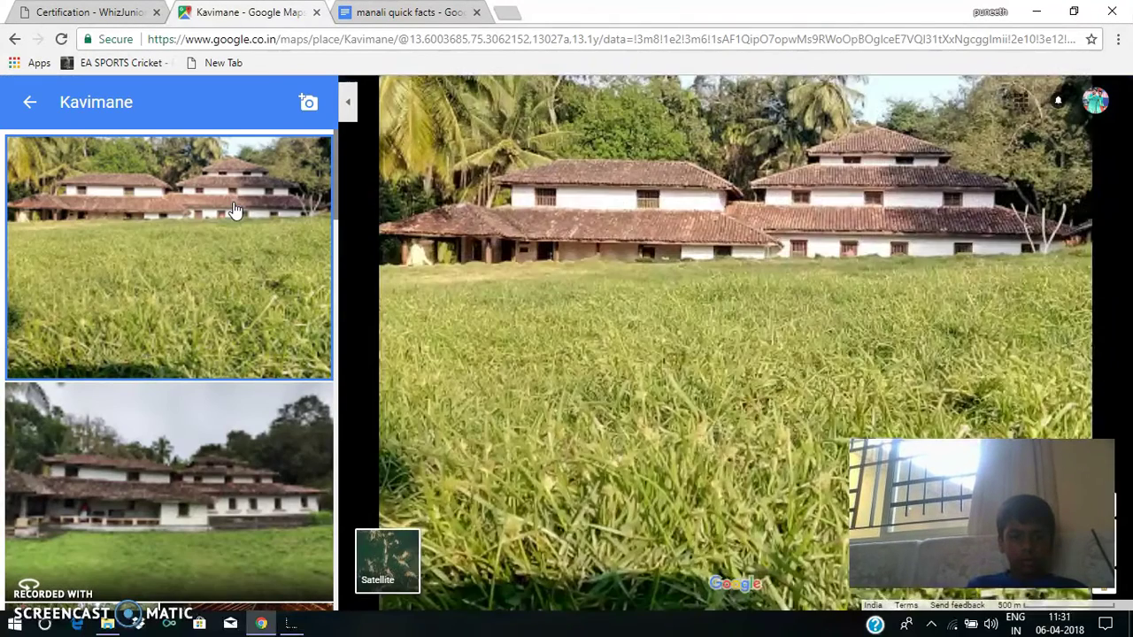
{"action": "left_click", "coordinate": [114, 105]}
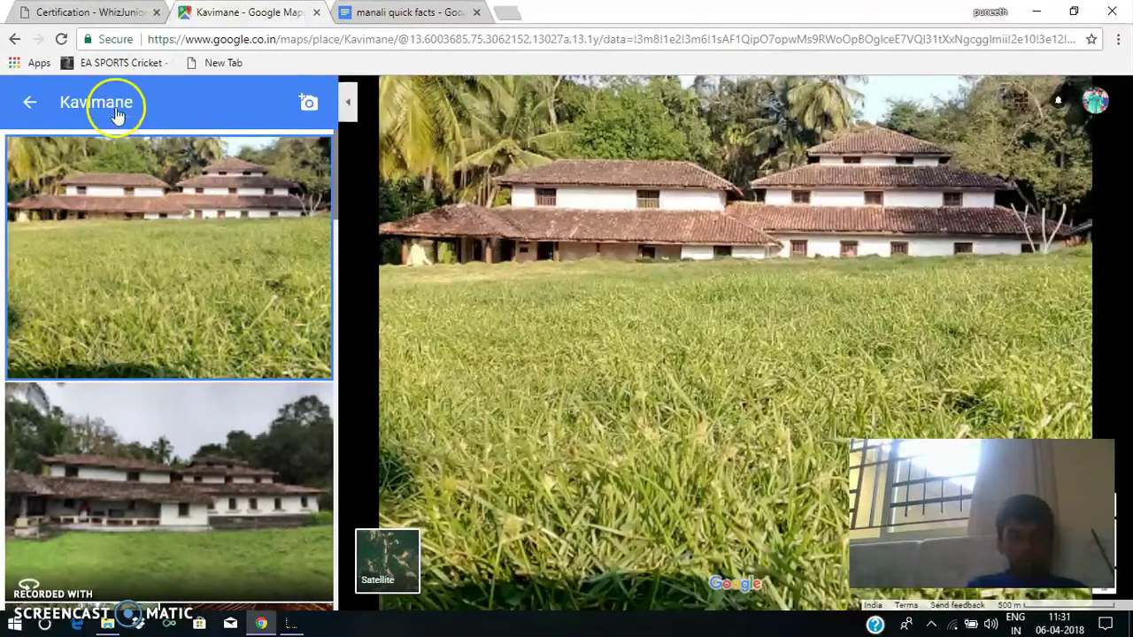
{"action": "left_click", "coordinate": [88, 12]}
{"action": "left_click", "coordinate": [334, 300]}
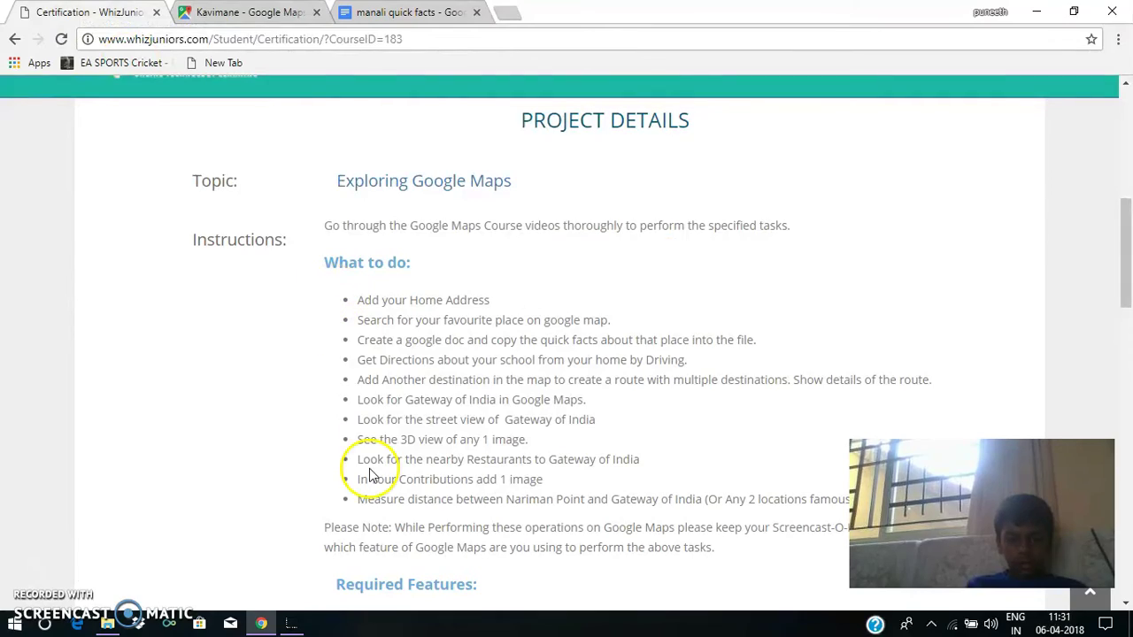
{"action": "left_click", "coordinate": [258, 38]}
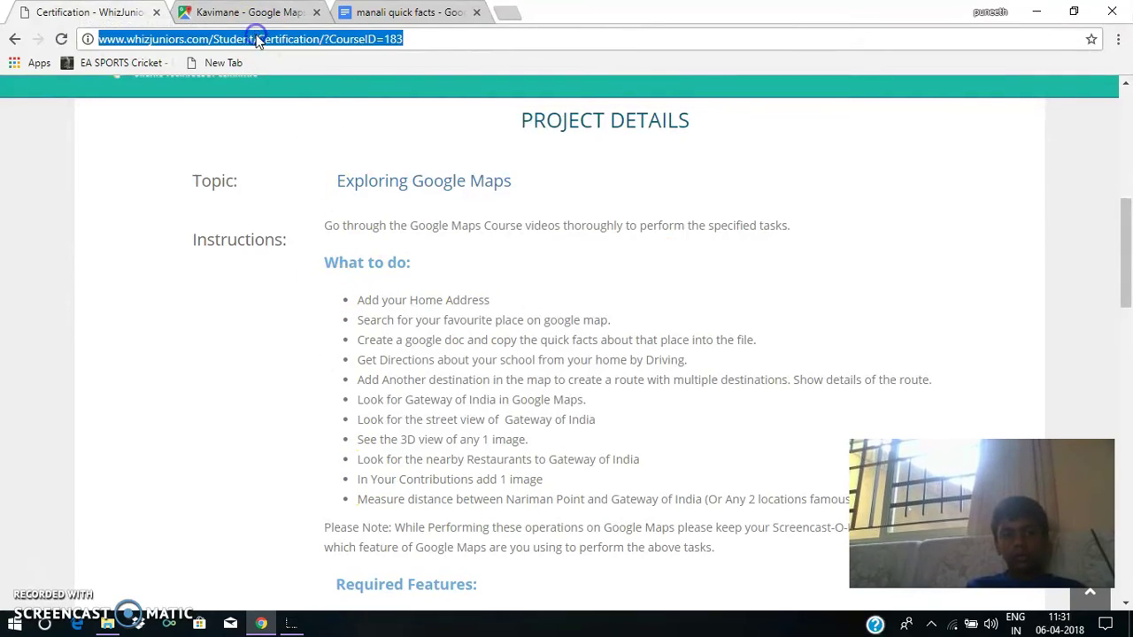
{"action": "left_click", "coordinate": [254, 13]}
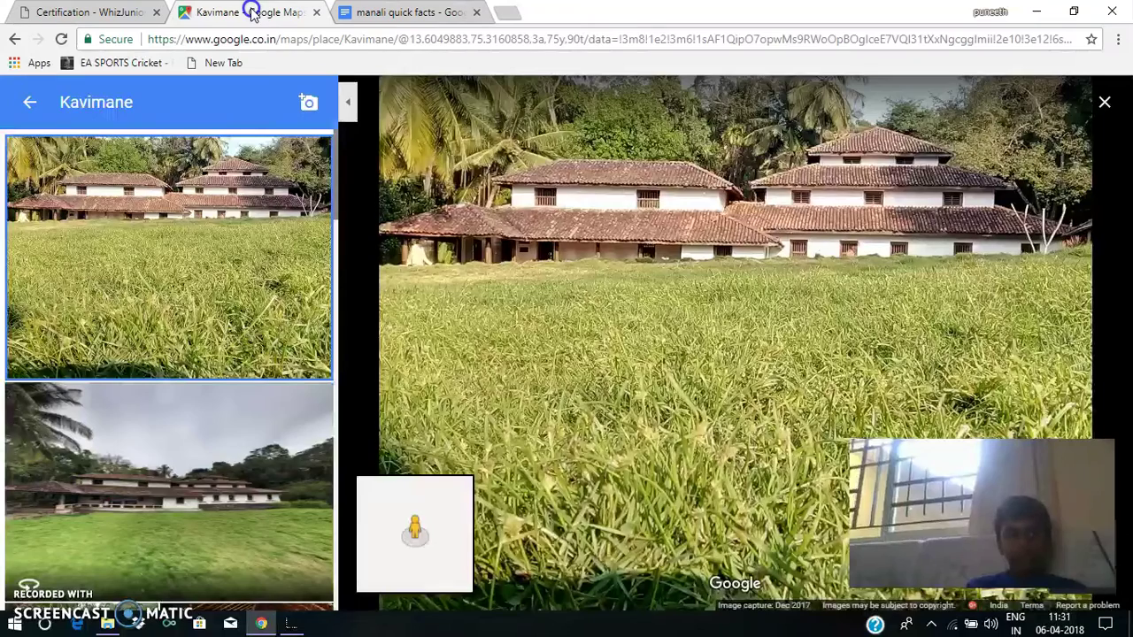
{"action": "left_click", "coordinate": [28, 110]}
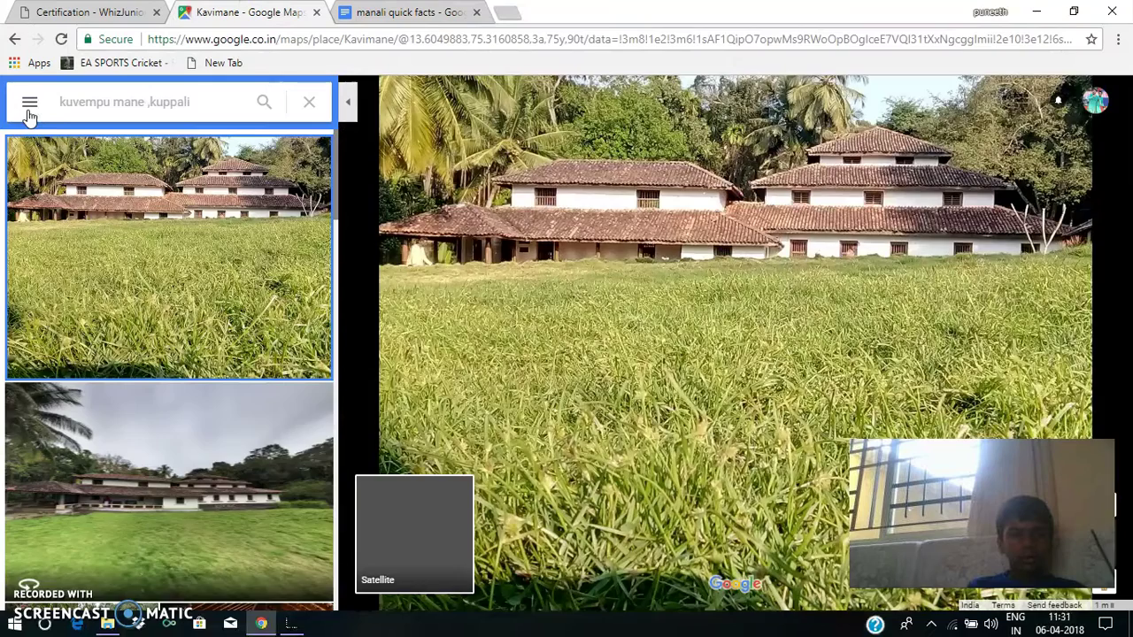
{"action": "left_click", "coordinate": [27, 103]}
Step: Open Your contributions from the main Maps menu
{"action": "left_click", "coordinate": [30, 103]}
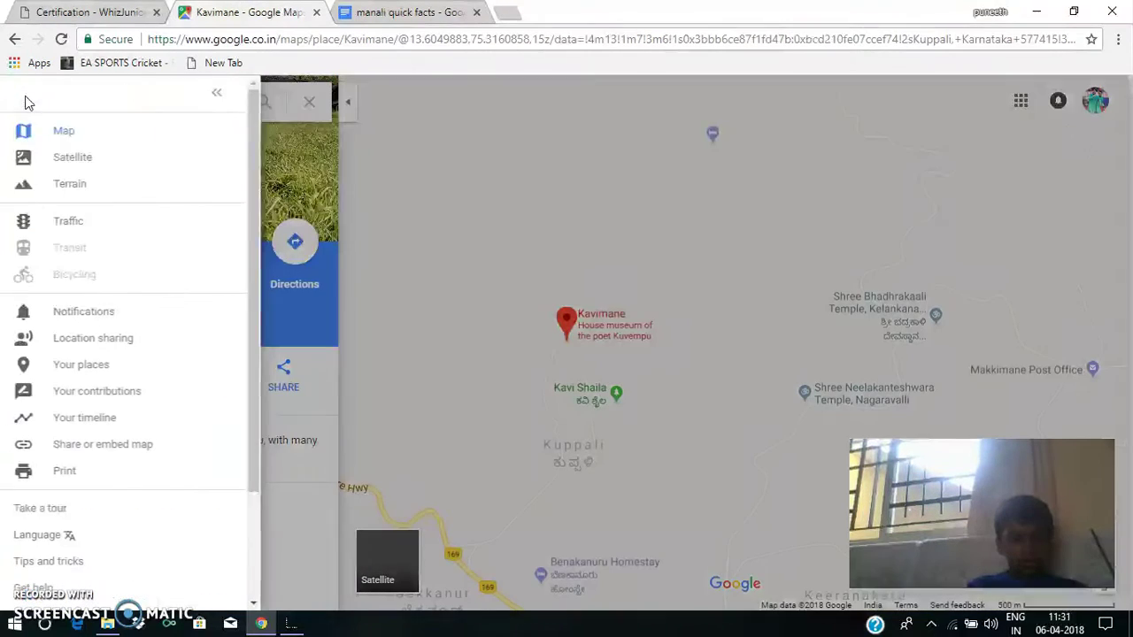
{"action": "left_click", "coordinate": [93, 397]}
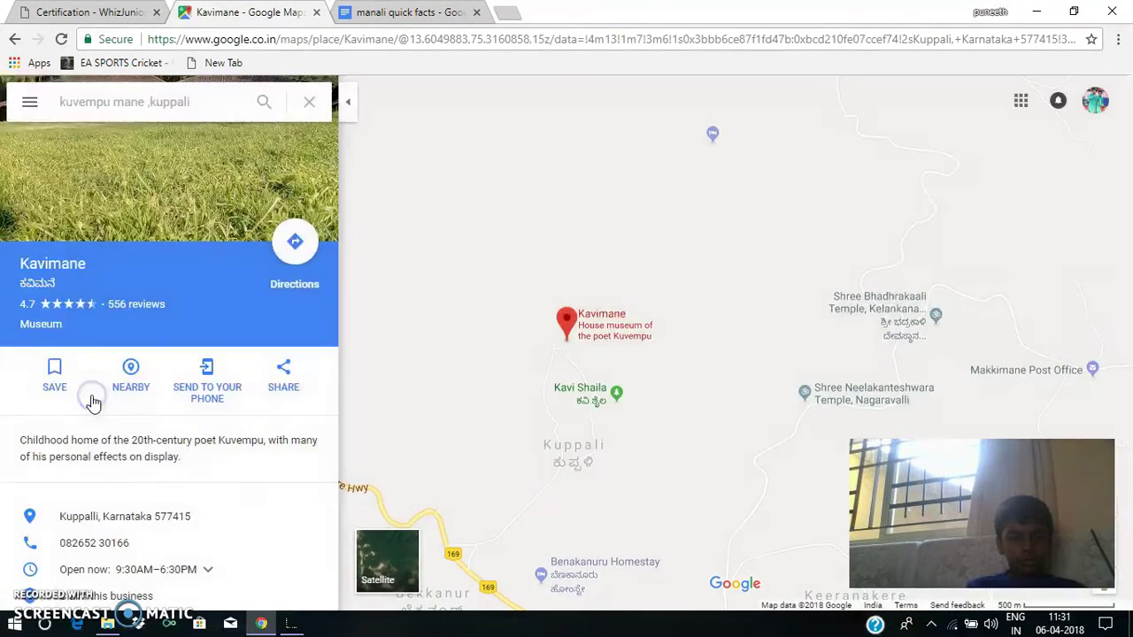
{"action": "left_click", "coordinate": [121, 372]}
{"action": "left_click", "coordinate": [209, 352]}
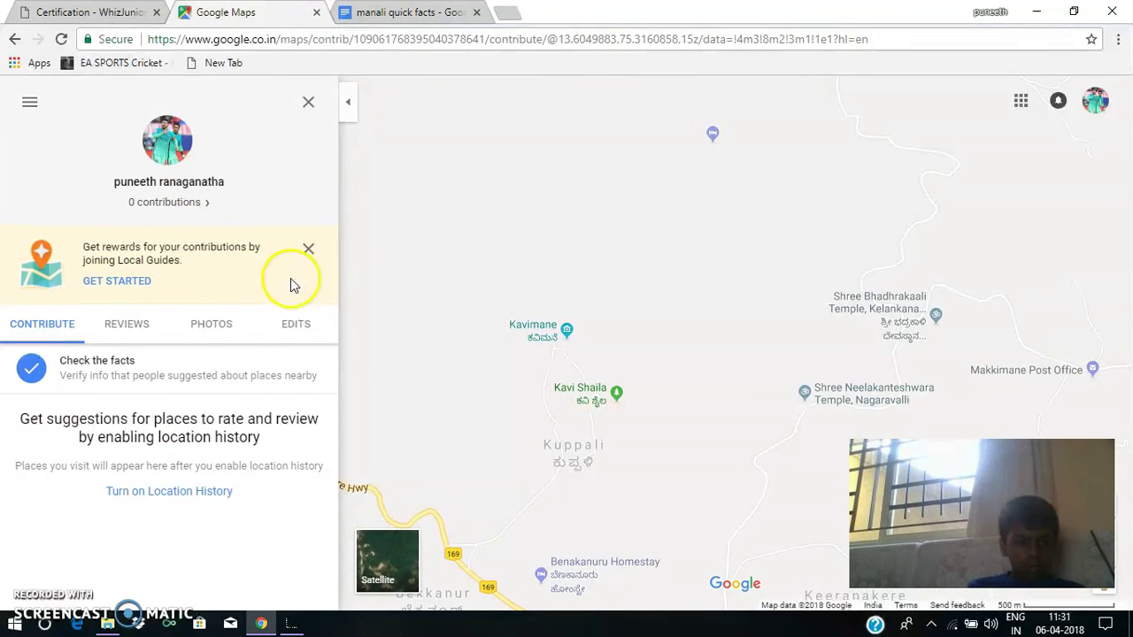
Step: Close the Local Guides banner, browse the Photos, Reviews and Contribute tabs, then return to Kavimane
{"action": "left_click", "coordinate": [308, 247]}
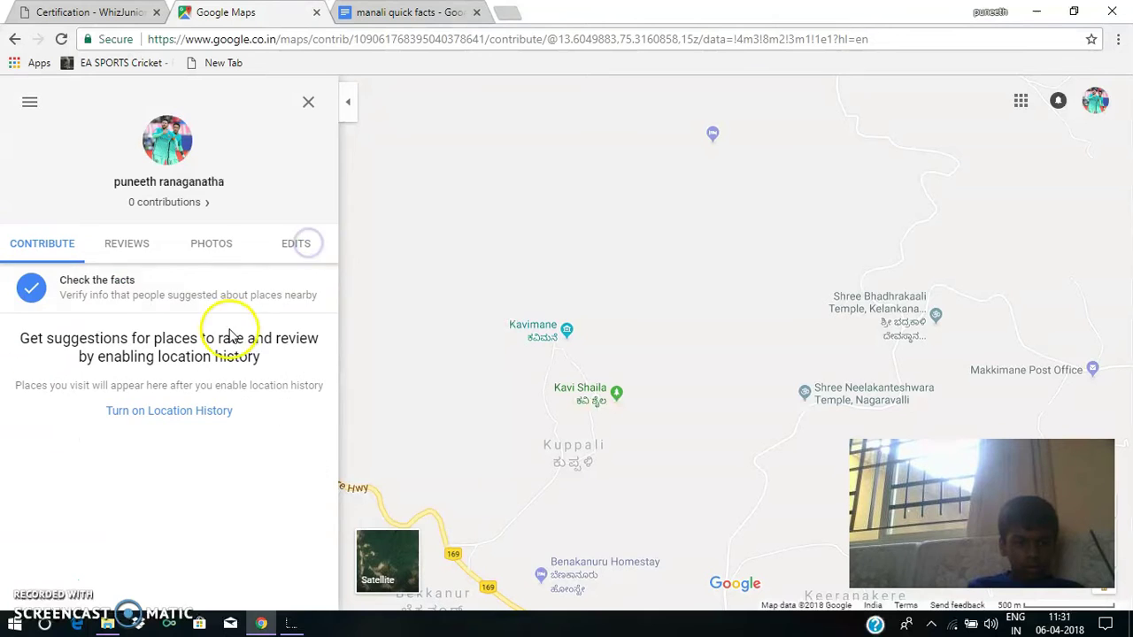
{"action": "left_click", "coordinate": [202, 246]}
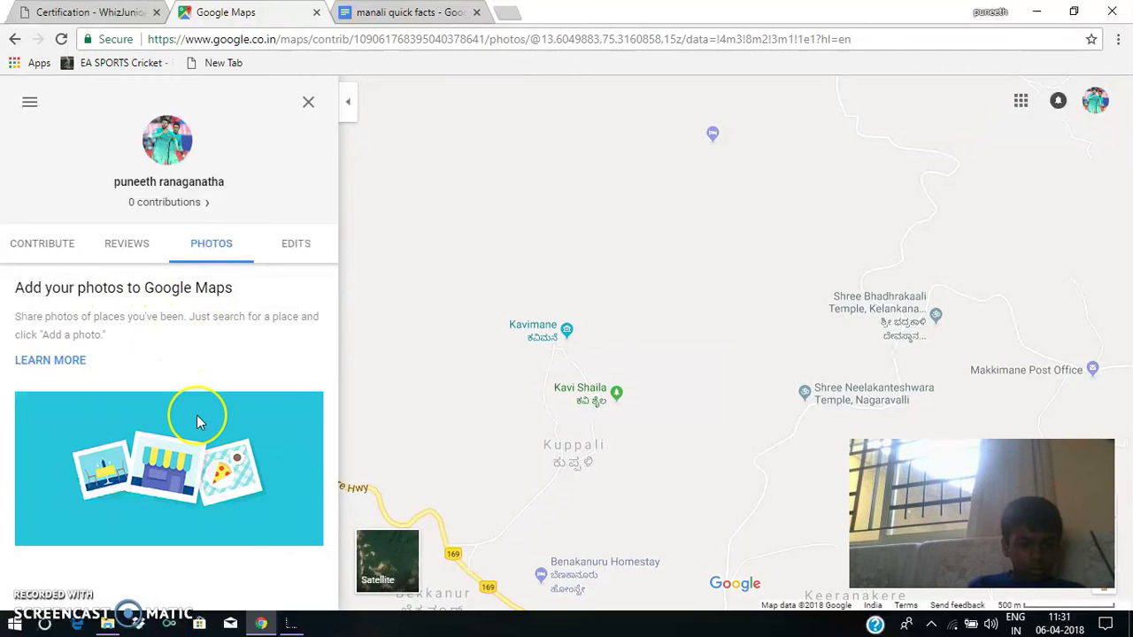
{"action": "left_click", "coordinate": [130, 257]}
{"action": "left_click", "coordinate": [55, 230]}
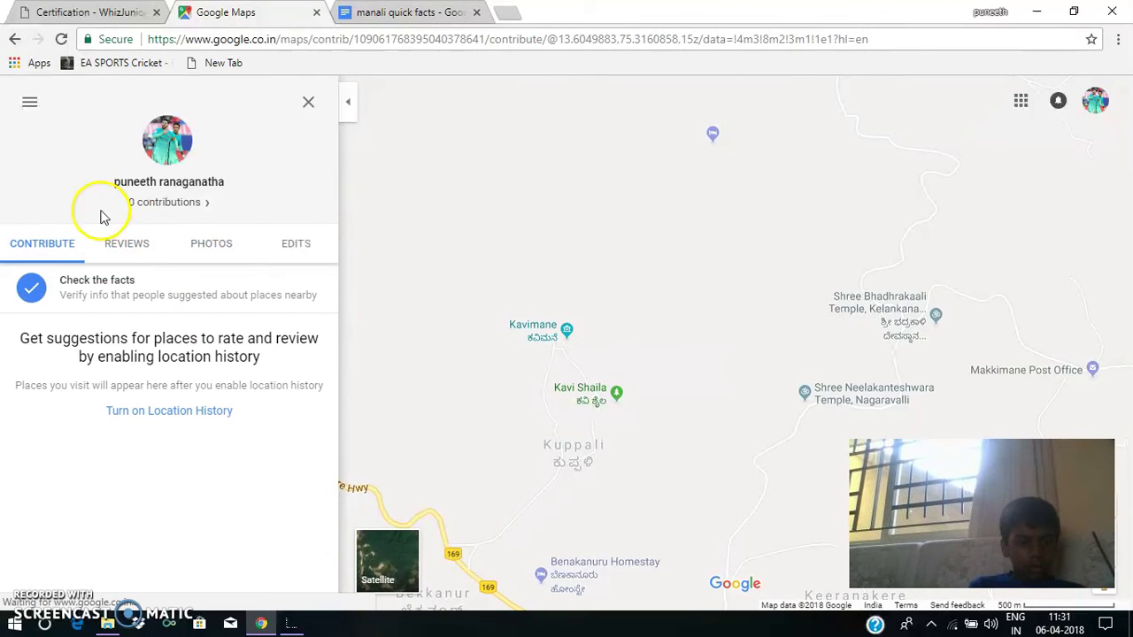
{"action": "key", "text": "alt+Left"}
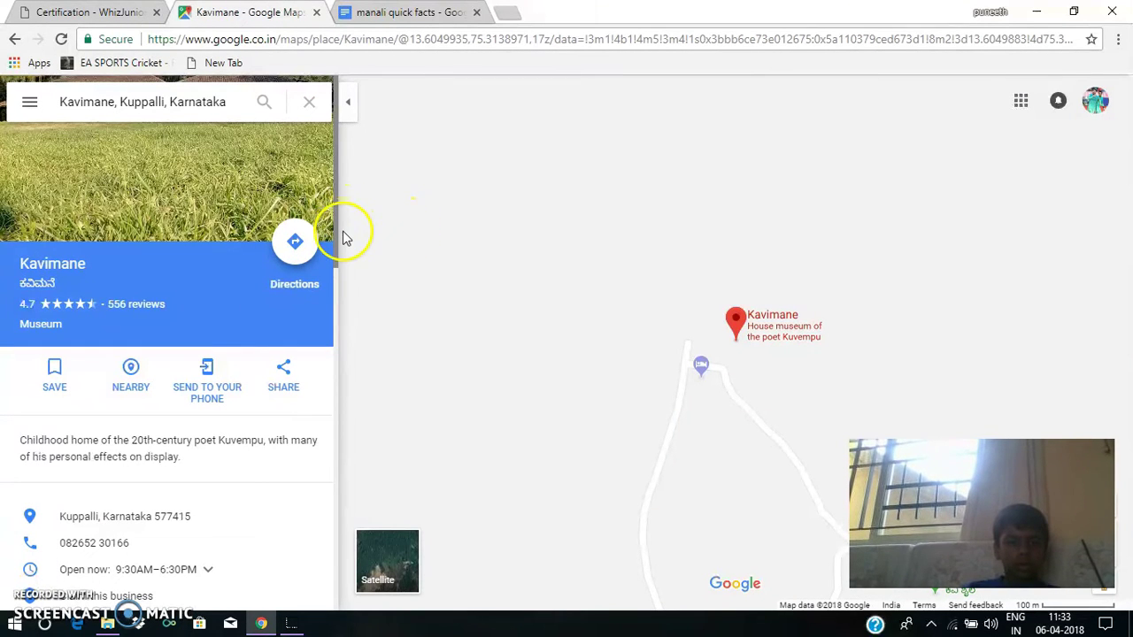
Step: Scroll down the Kavimane panel and choose 'Add a photo'
{"action": "left_click_drag", "start_coordinate": [337, 239], "coordinate": [326, 434]}
{"action": "left_click", "coordinate": [166, 473]}
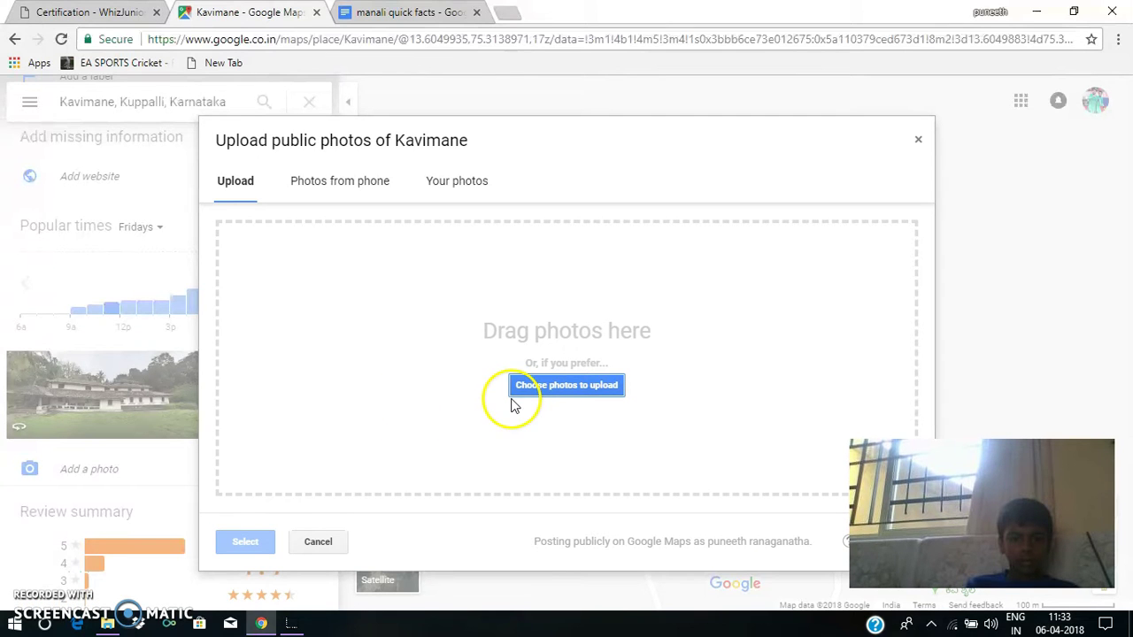
Step: Upload the house image from C:\photos\Kuppalli as a public photo of Kavimane
{"action": "left_click", "coordinate": [555, 388]}
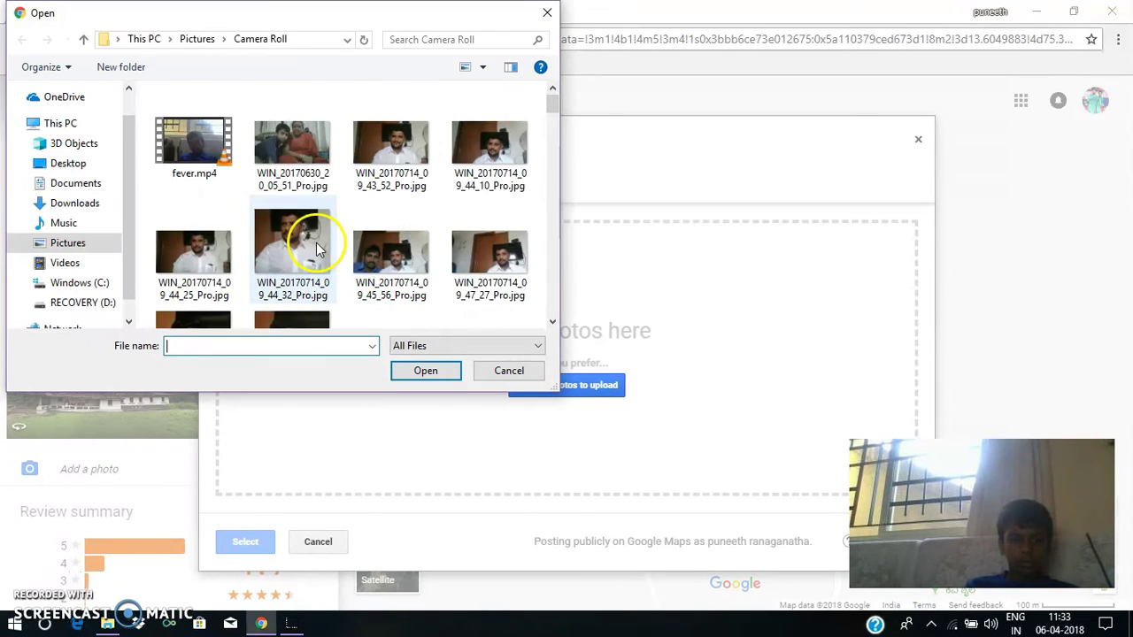
{"action": "left_click", "coordinate": [84, 285]}
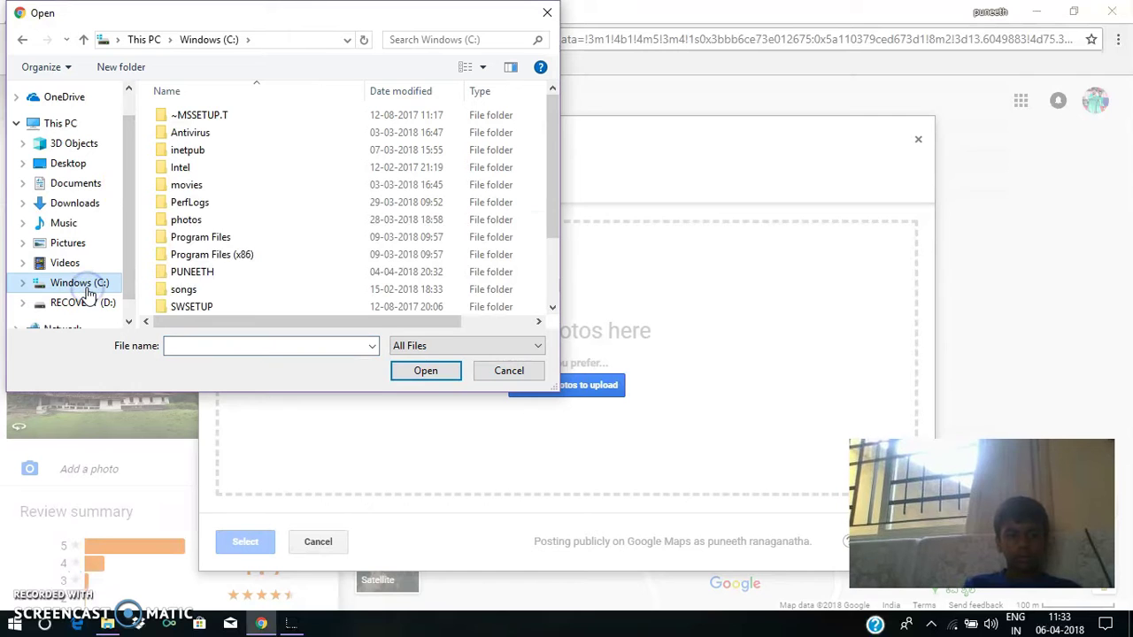
{"action": "left_click", "coordinate": [220, 223]}
{"action": "double_click", "coordinate": [219, 223]}
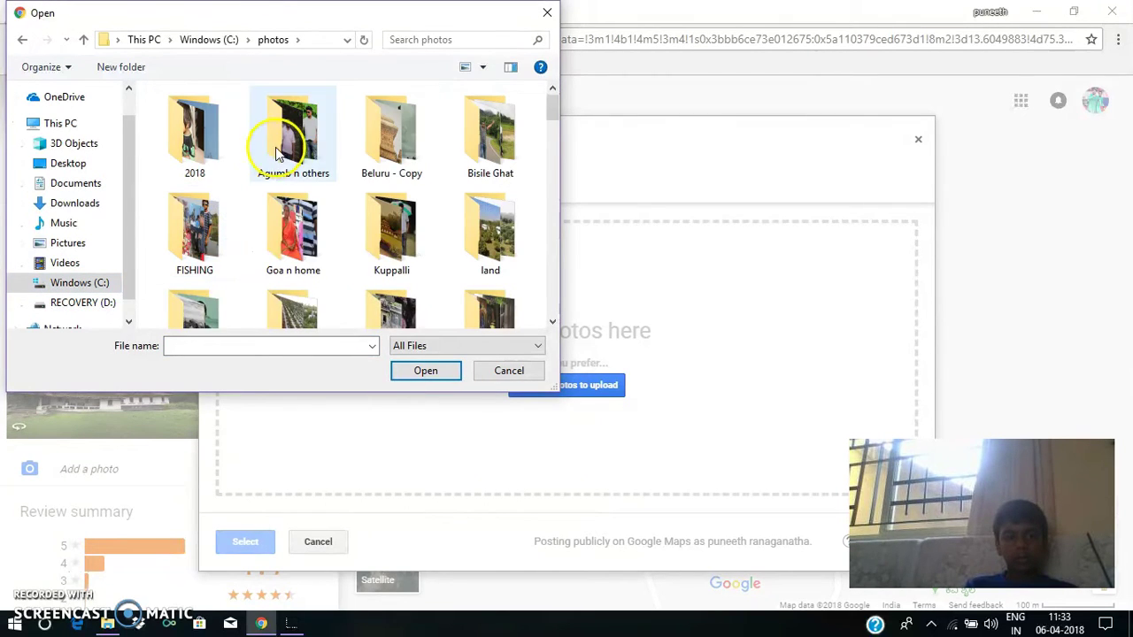
{"action": "double_click", "coordinate": [401, 239]}
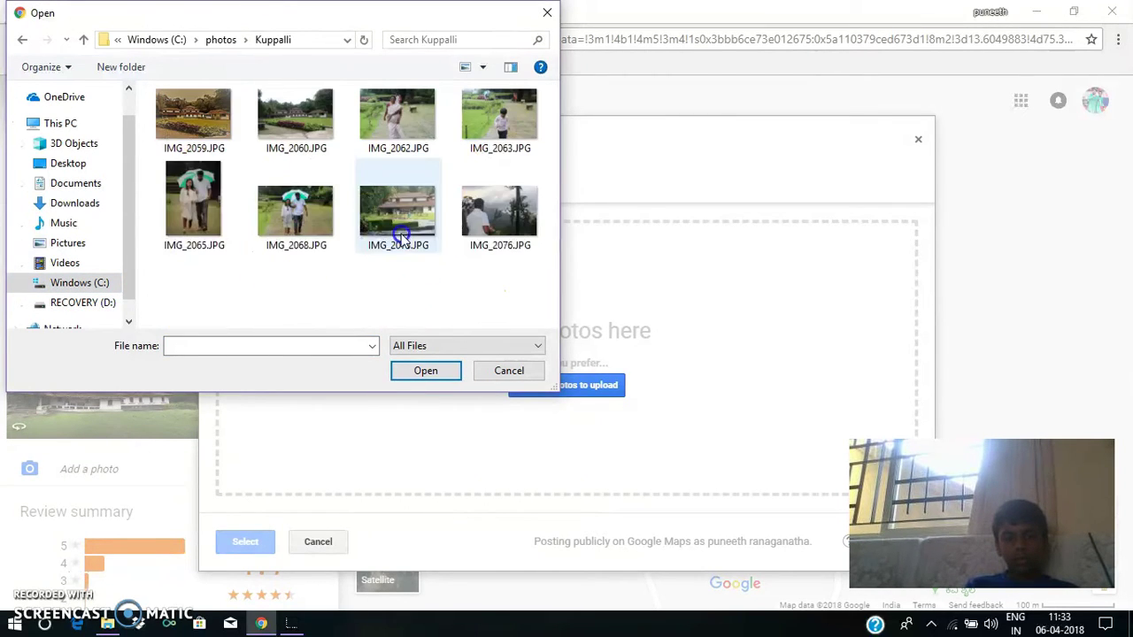
{"action": "left_click", "coordinate": [195, 121]}
{"action": "double_click", "coordinate": [210, 126]}
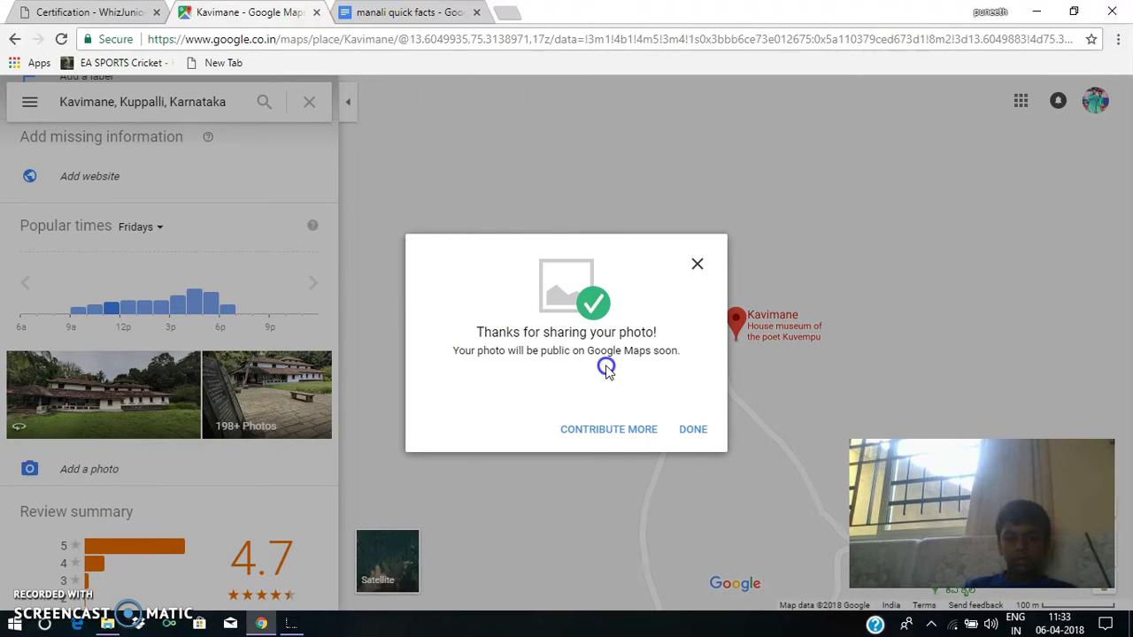
Step: Finish the photo share, browse the Contribute, Reviews and Photos tabs, then close the contributions panel
{"action": "left_click", "coordinate": [692, 434]}
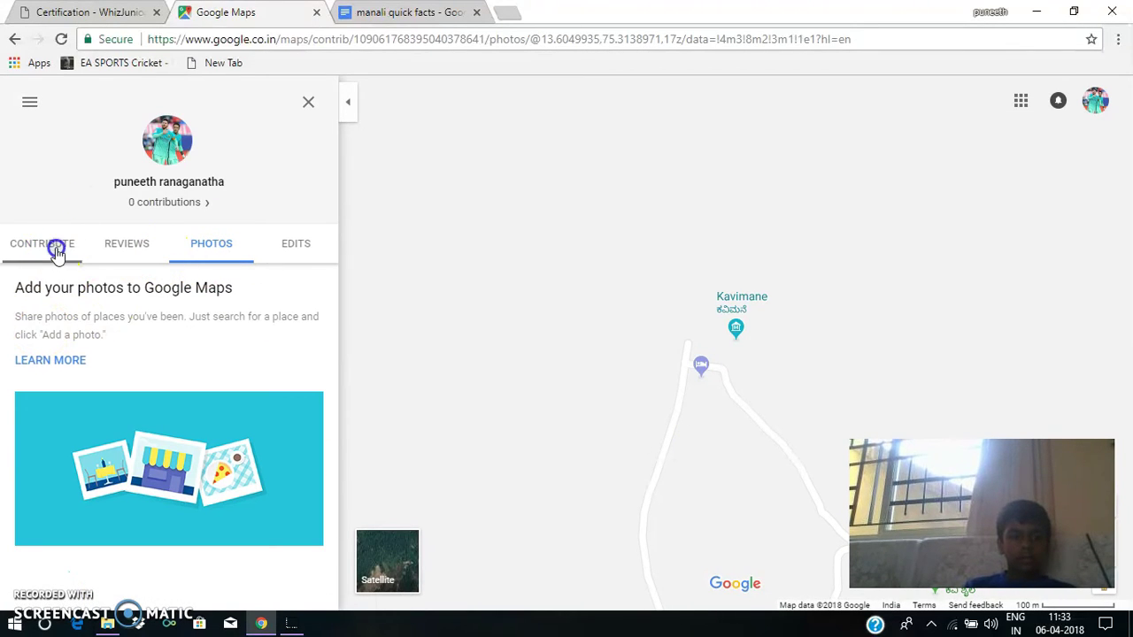
{"action": "left_click", "coordinate": [56, 250]}
{"action": "left_click", "coordinate": [143, 247]}
{"action": "left_click", "coordinate": [225, 263]}
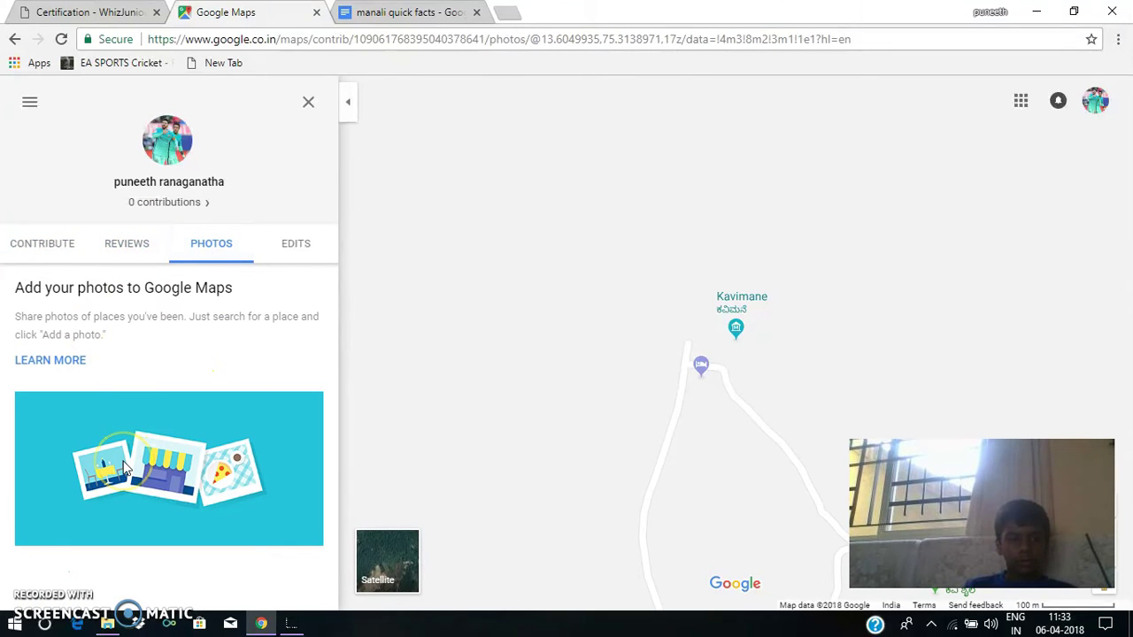
{"action": "left_click", "coordinate": [126, 243]}
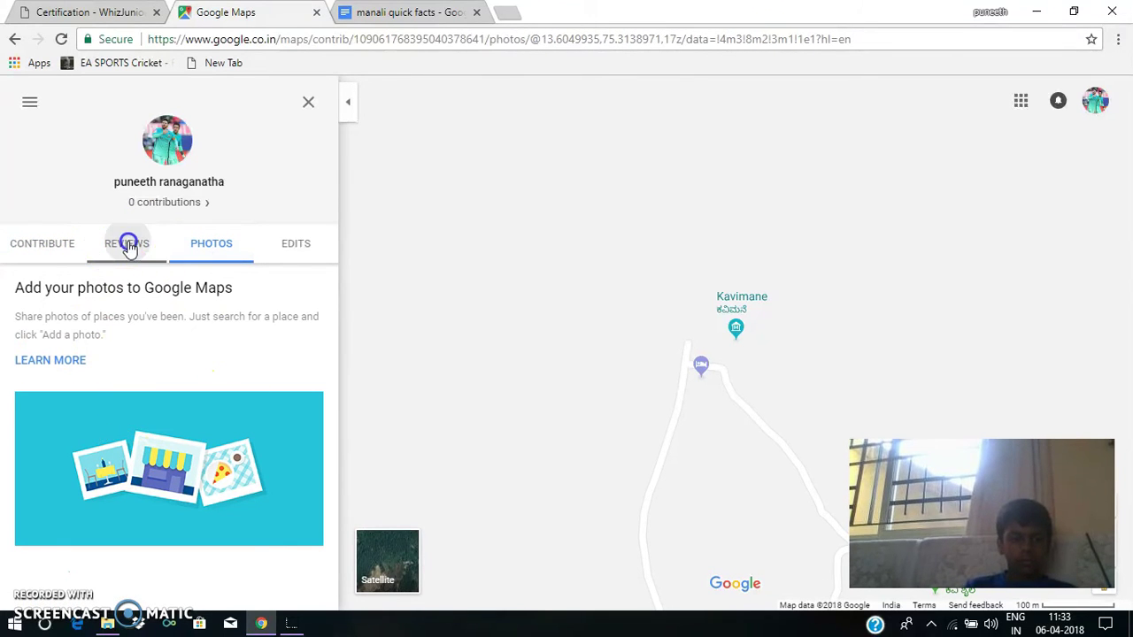
{"action": "left_click", "coordinate": [60, 244]}
{"action": "left_click", "coordinate": [306, 103]}
{"action": "key", "text": "ctrl+shift+Tab"}
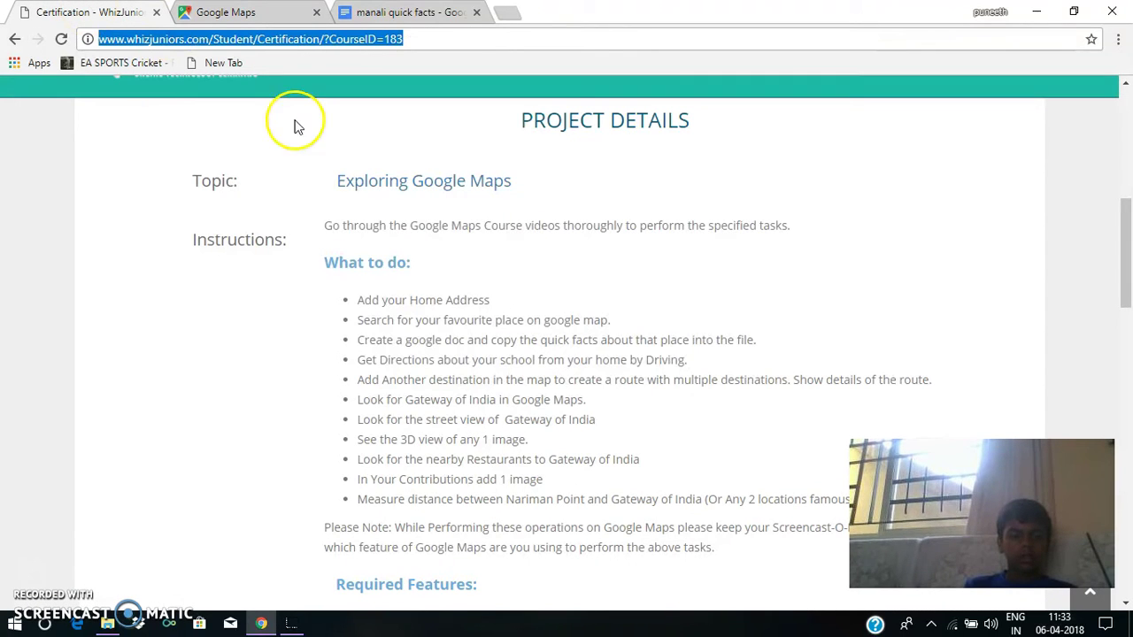
{"action": "left_click", "coordinate": [551, 459]}
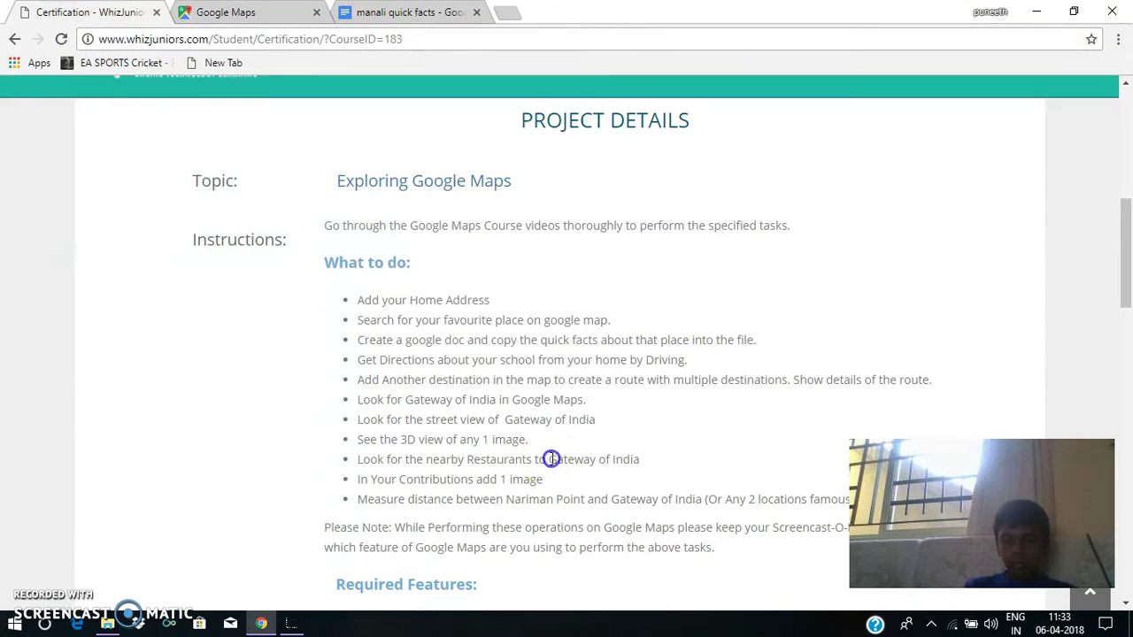
{"action": "left_click", "coordinate": [584, 455]}
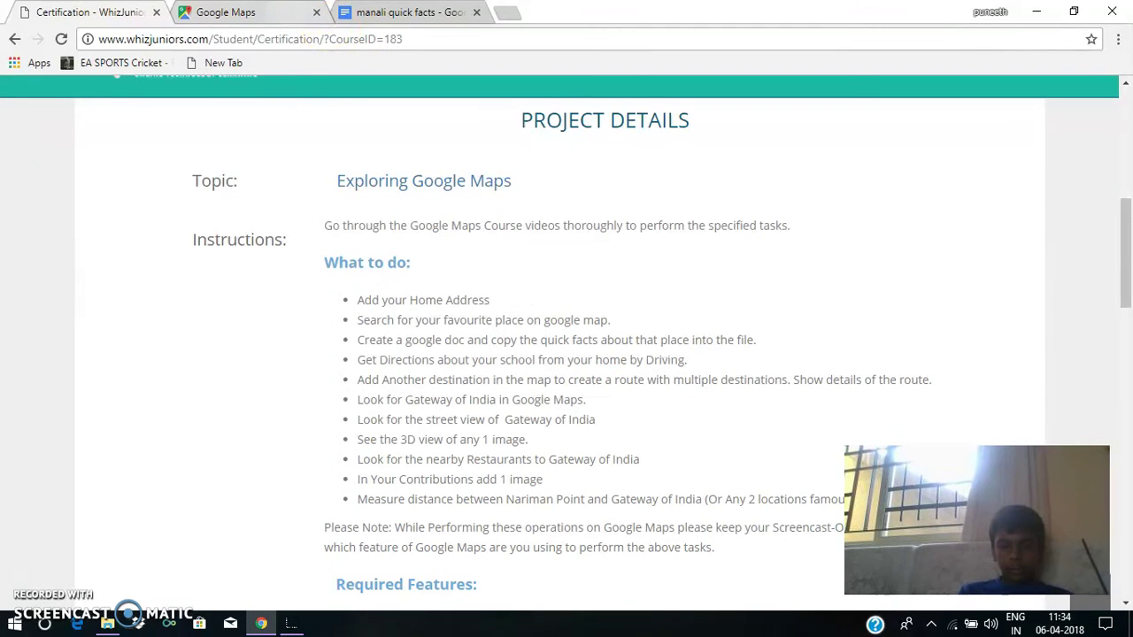
{"action": "left_click", "coordinate": [226, 11]}
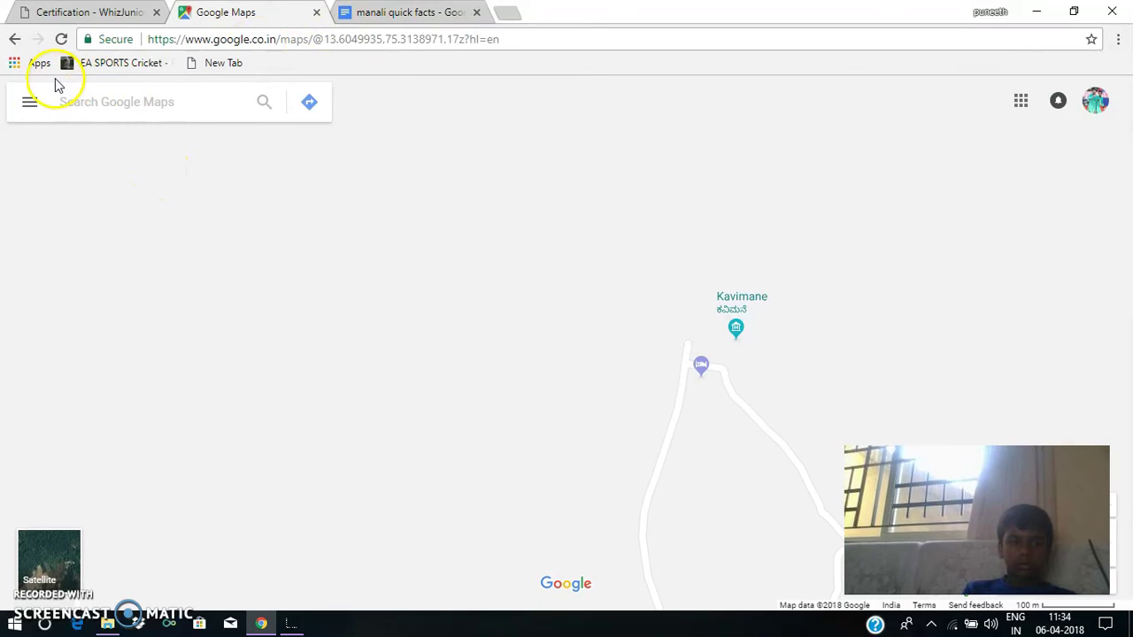
Step: Search 'kanteerava sta' and open the Kanteerava Stadium Gate A suggestion's place card
{"action": "left_click", "coordinate": [31, 102]}
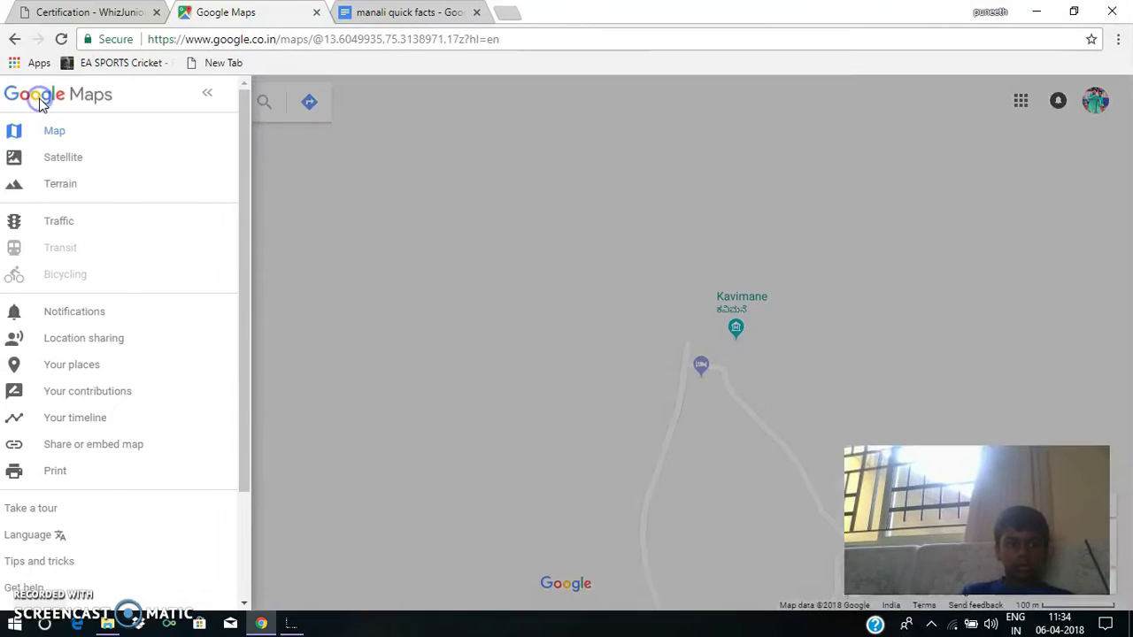
{"action": "left_click", "coordinate": [303, 268]}
{"action": "left_click", "coordinate": [171, 100]}
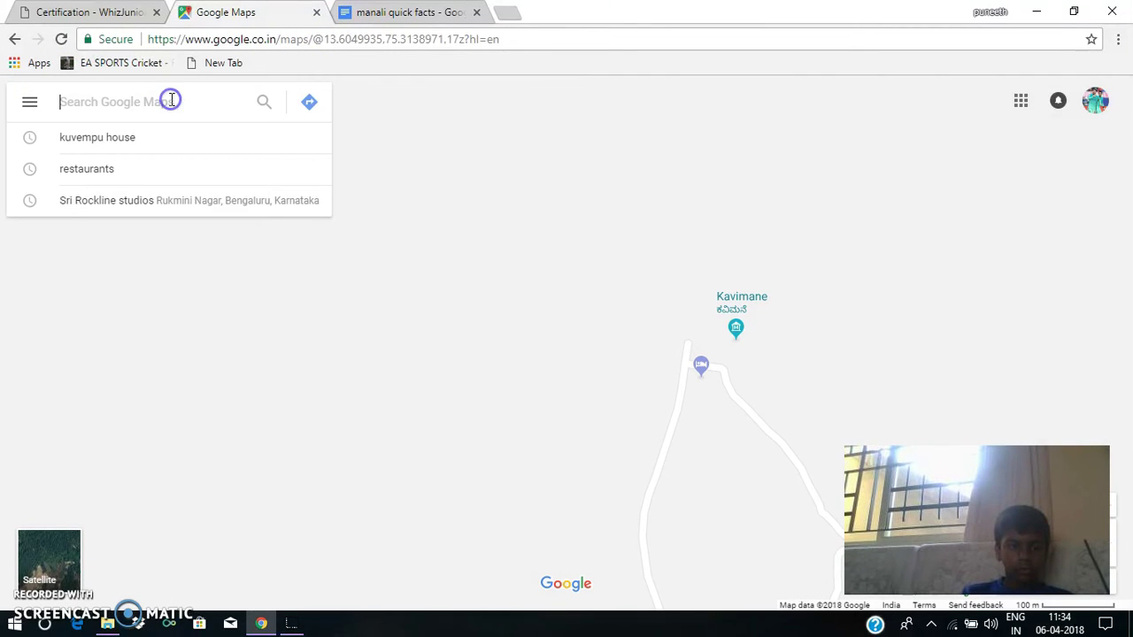
{"action": "left_click", "coordinate": [18, 101]}
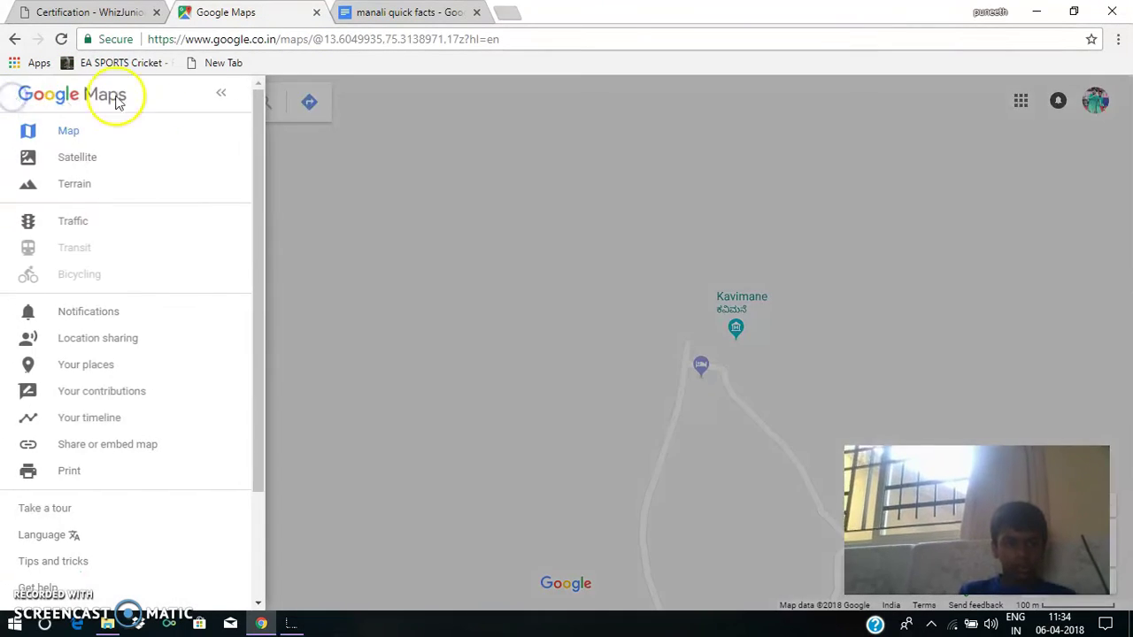
{"action": "left_click", "coordinate": [292, 108]}
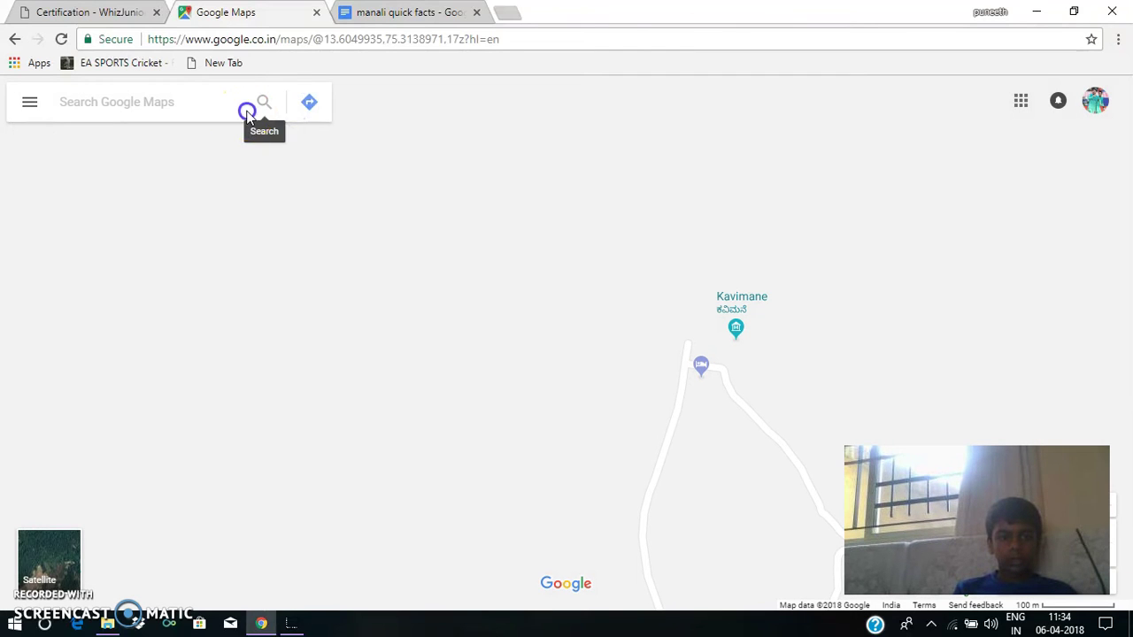
{"action": "left_click", "coordinate": [246, 115]}
{"action": "left_click", "coordinate": [511, 307]}
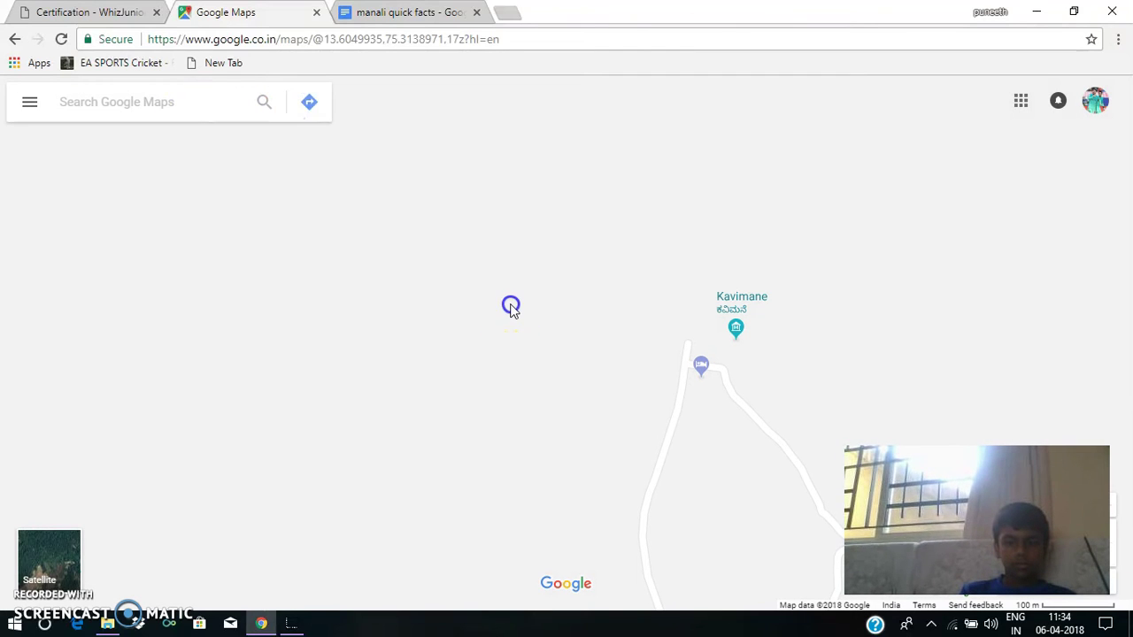
{"action": "left_click", "coordinate": [214, 95]}
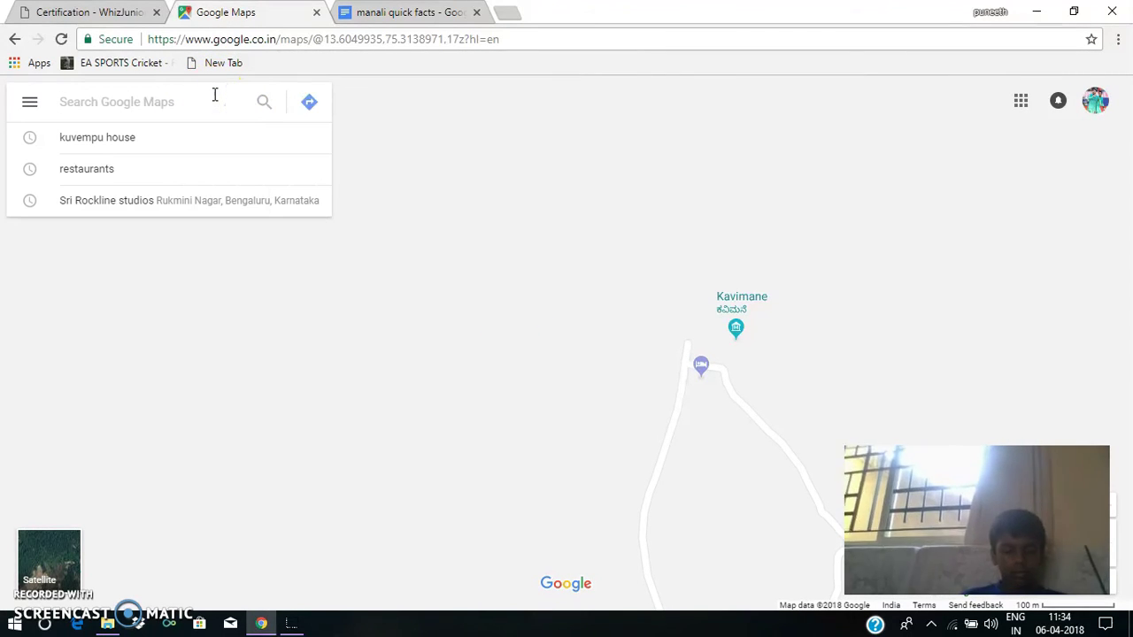
{"action": "type", "text": "k"}
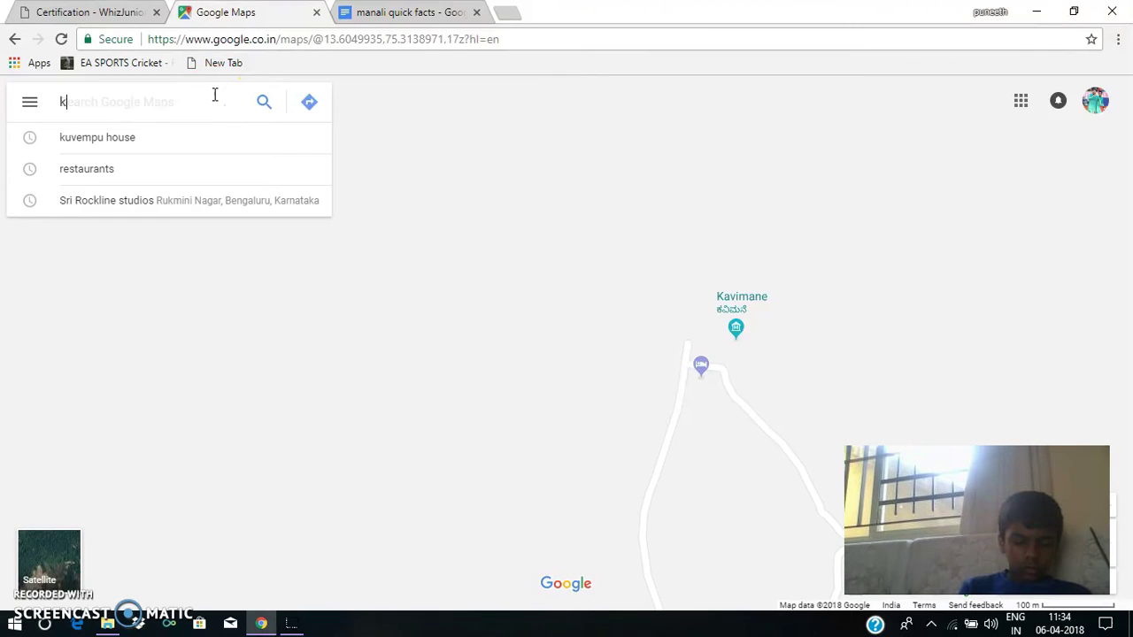
{"action": "type", "text": "antee"}
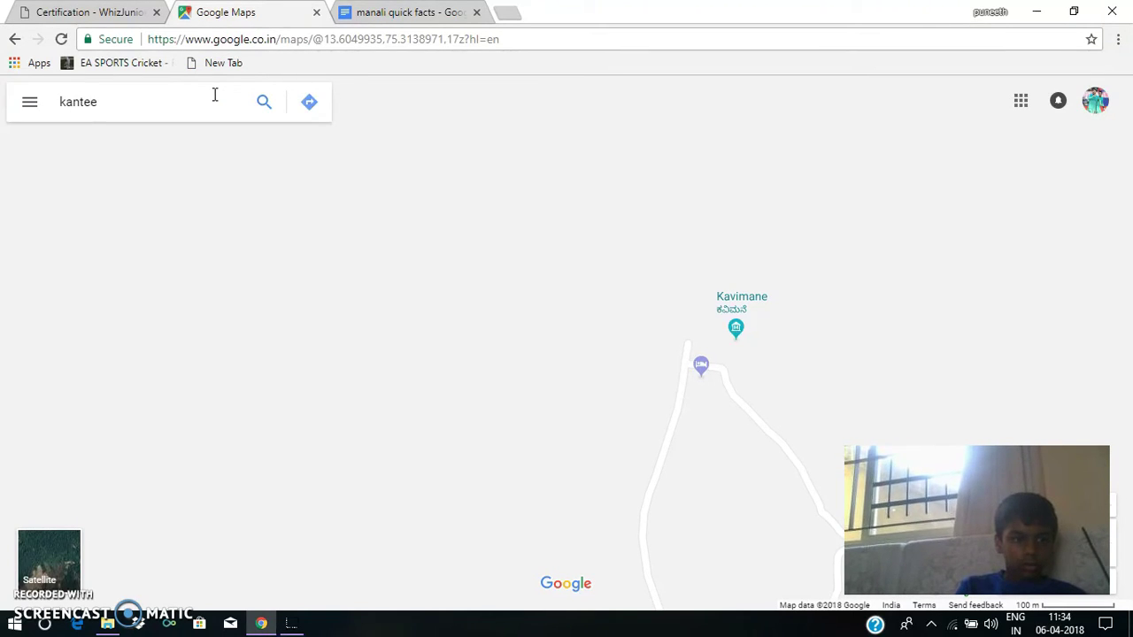
{"action": "type", "text": "rava sta"}
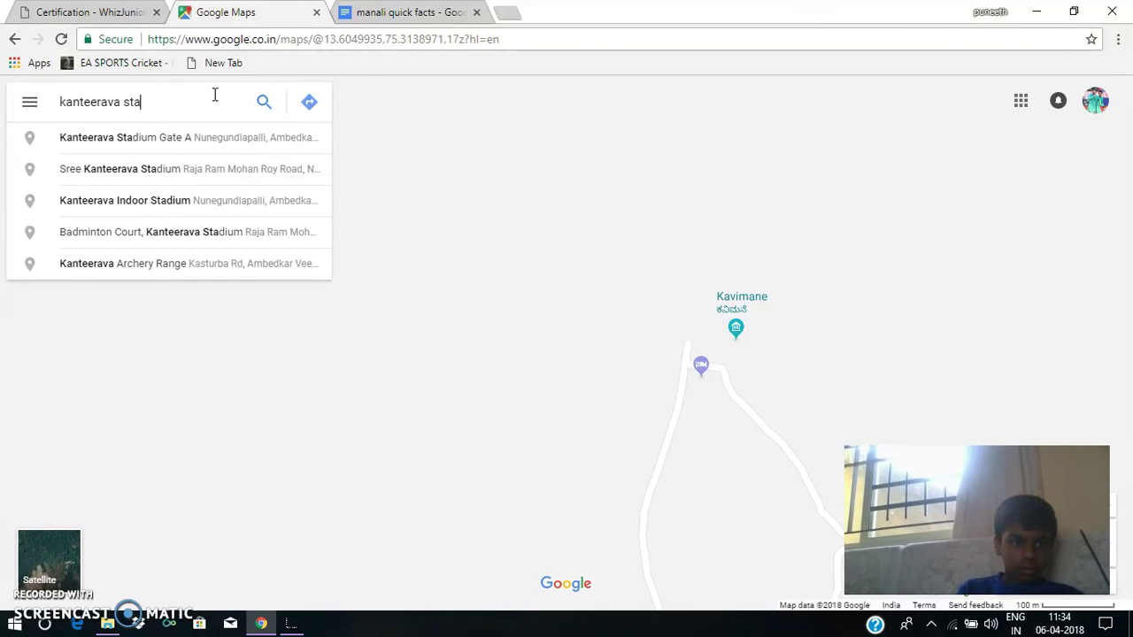
{"action": "left_click", "coordinate": [213, 138]}
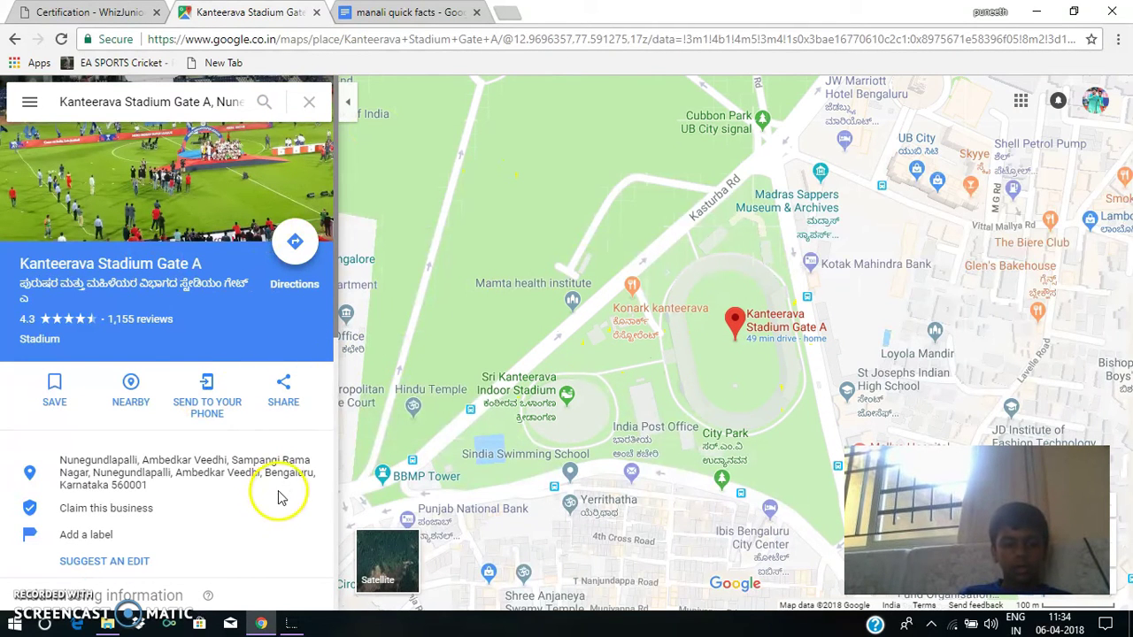
{"action": "scroll", "coordinate": [226, 451], "scroll_direction": "down", "scroll_amount": 4}
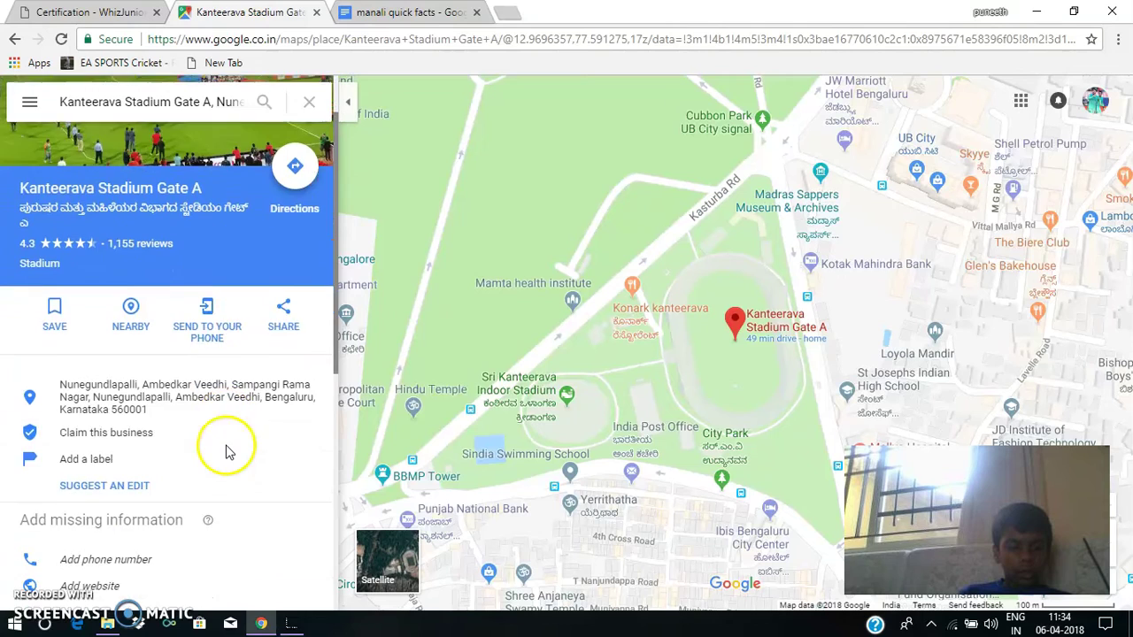
{"action": "scroll", "coordinate": [227, 452], "scroll_direction": "down", "scroll_amount": 3}
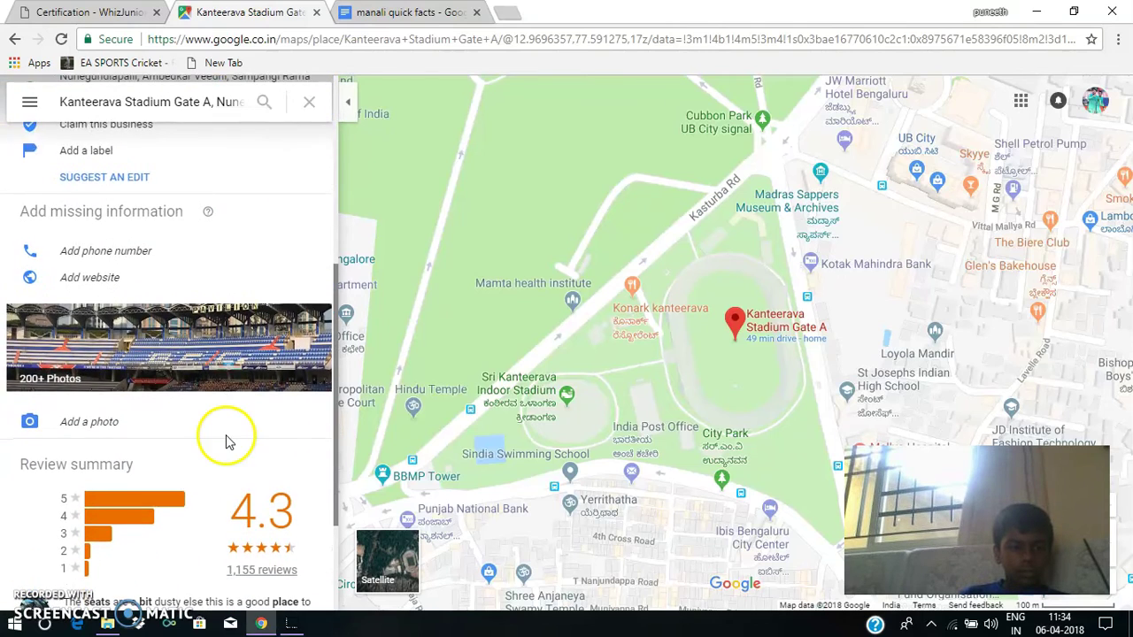
{"action": "scroll", "coordinate": [227, 442], "scroll_direction": "up", "scroll_amount": 4}
{"action": "scroll", "coordinate": [225, 442], "scroll_direction": "up", "scroll_amount": 4}
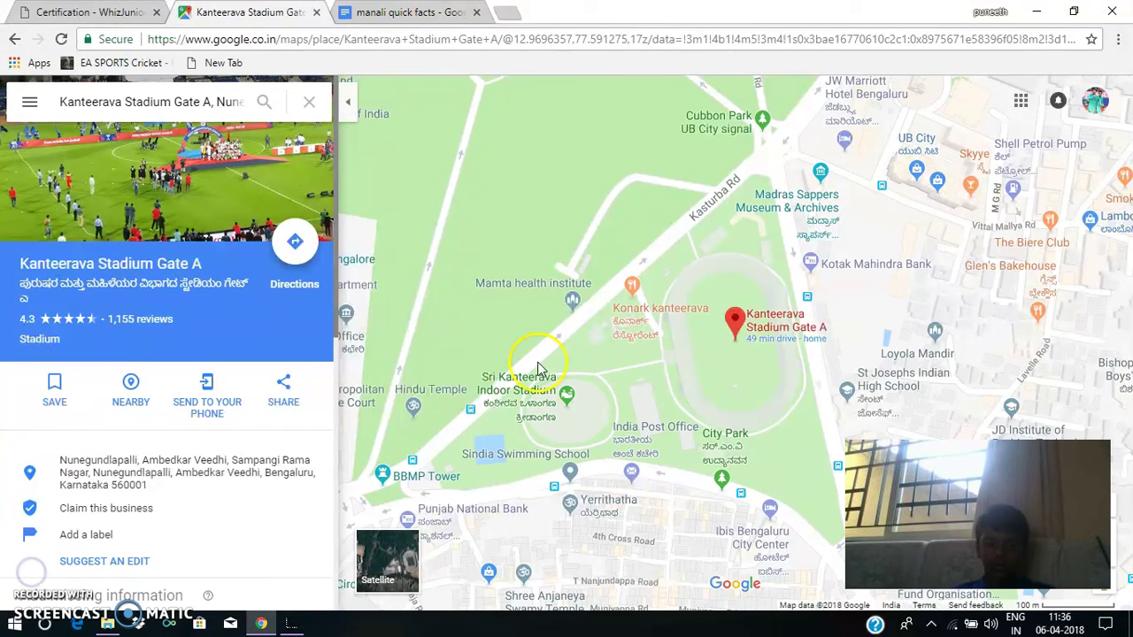
{"action": "right_click", "coordinate": [739, 329]}
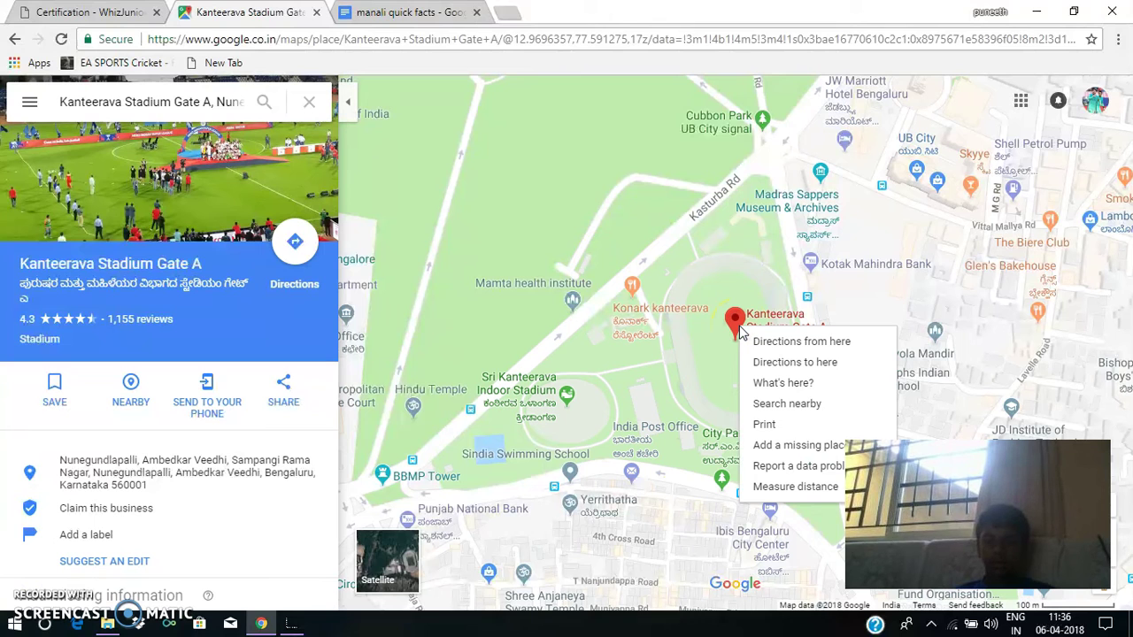
Step: Start measuring distance from the stadium marker and pan northwest past Central College to Senate Hall
{"action": "left_click", "coordinate": [775, 486]}
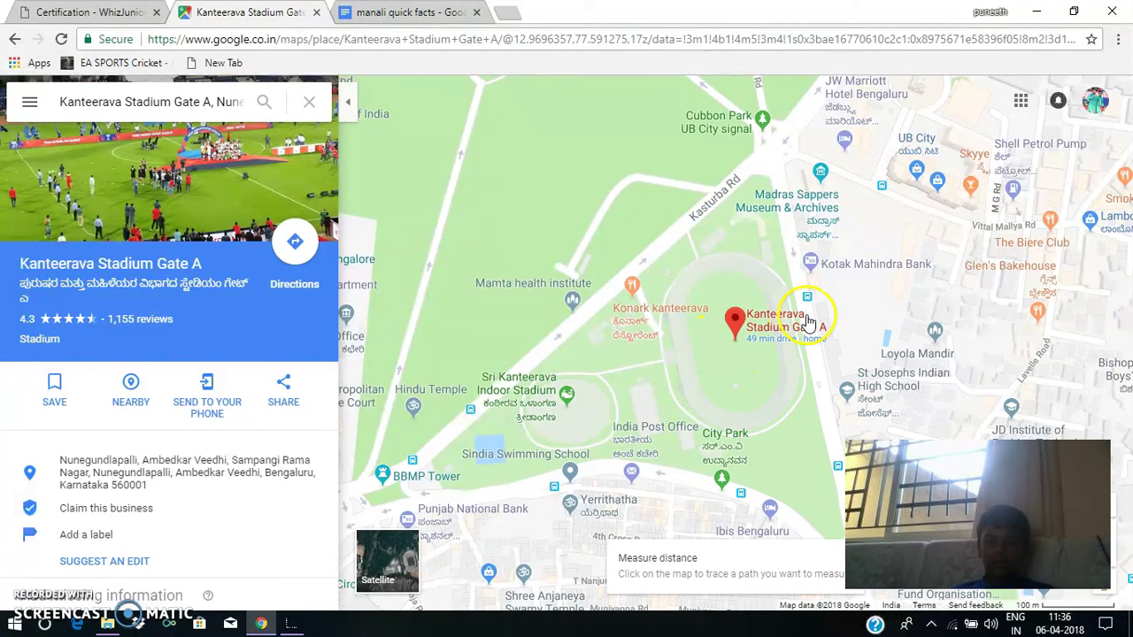
{"action": "mouse_move", "coordinate": [750, 336]}
{"action": "left_mouse_down"}
{"action": "mouse_move", "coordinate": [688, 337]}
{"action": "mouse_move", "coordinate": [965, 423]}
{"action": "left_mouse_up"}
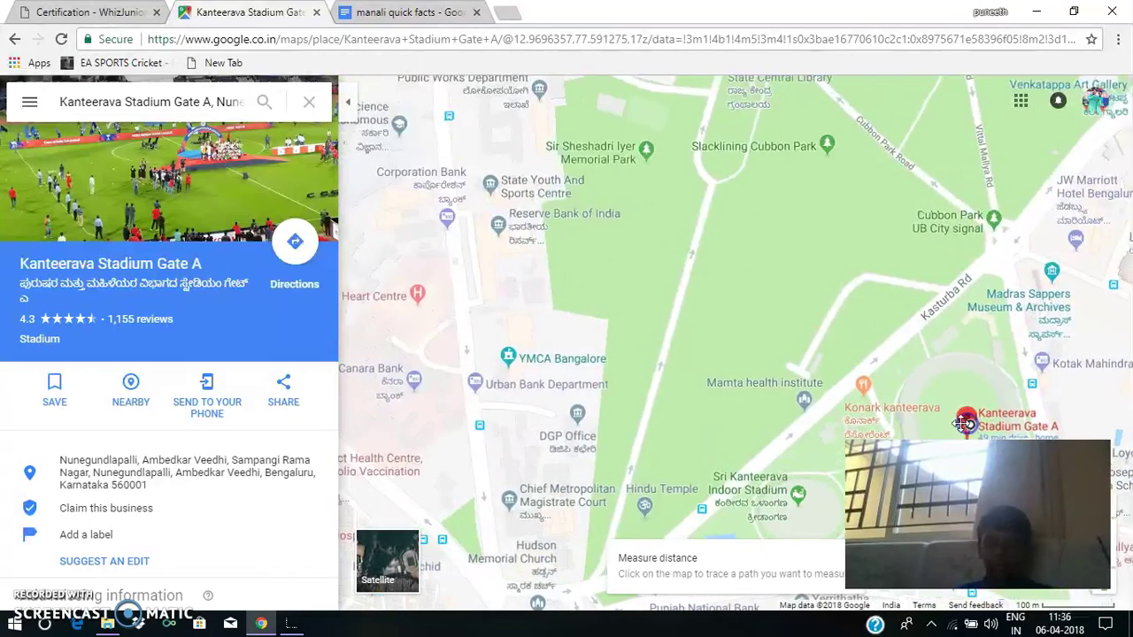
{"action": "left_click_drag", "start_coordinate": [451, 218], "coordinate": [741, 354]}
{"action": "left_click_drag", "start_coordinate": [505, 251], "coordinate": [651, 316]}
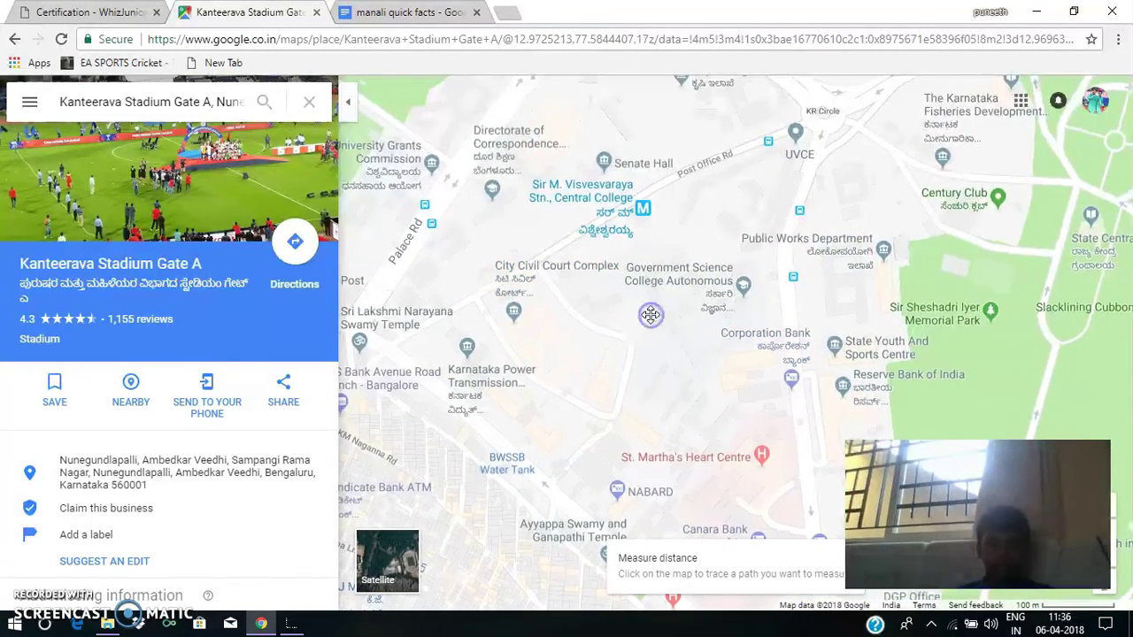
{"action": "left_click_drag", "start_coordinate": [665, 166], "coordinate": [786, 252]}
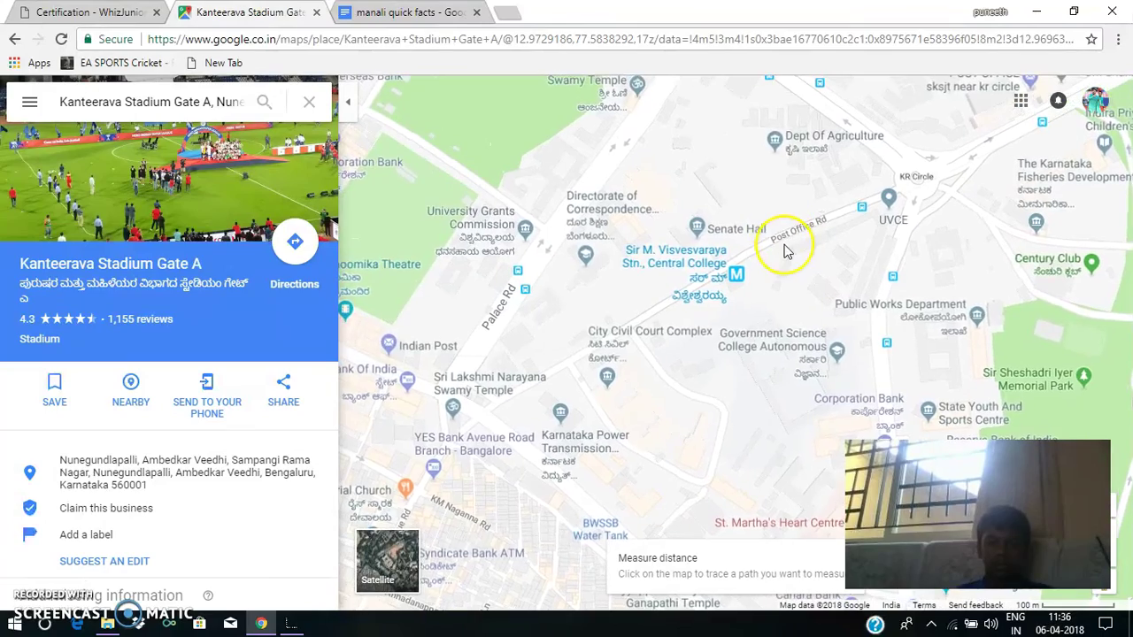
Step: Set the end point near Chickpet for a 1.83 km measurement, then switch to the WhizJuniors tab
{"action": "scroll", "coordinate": [786, 252], "scroll_direction": "up", "scroll_amount": 1}
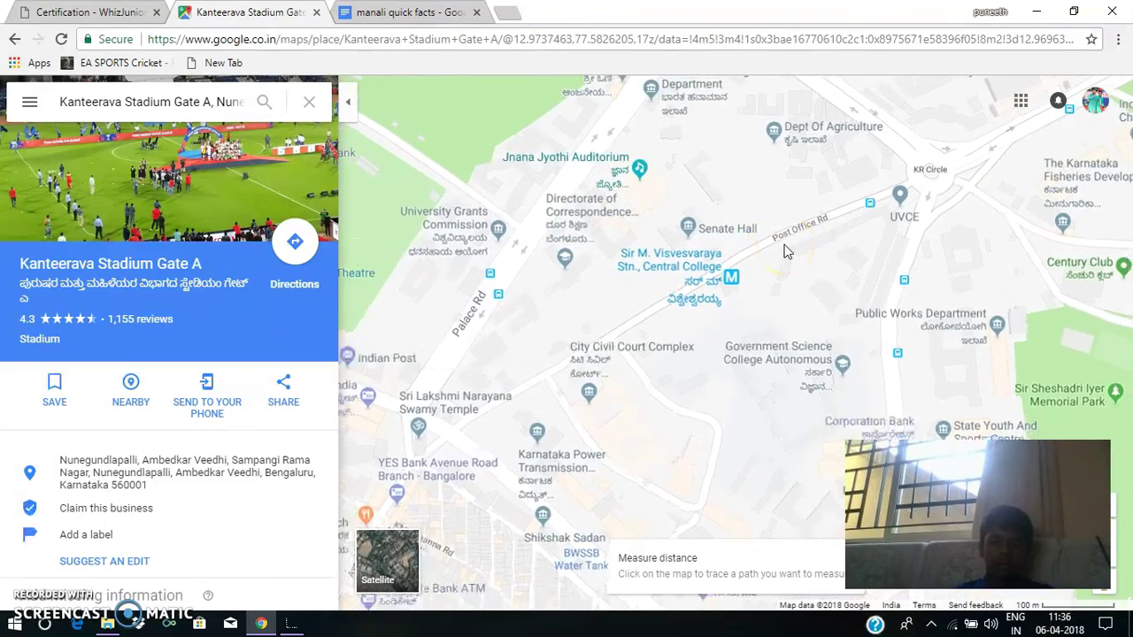
{"action": "scroll", "coordinate": [786, 252], "scroll_direction": "down", "scroll_amount": 2}
{"action": "scroll", "coordinate": [786, 252], "scroll_direction": "down", "scroll_amount": 1}
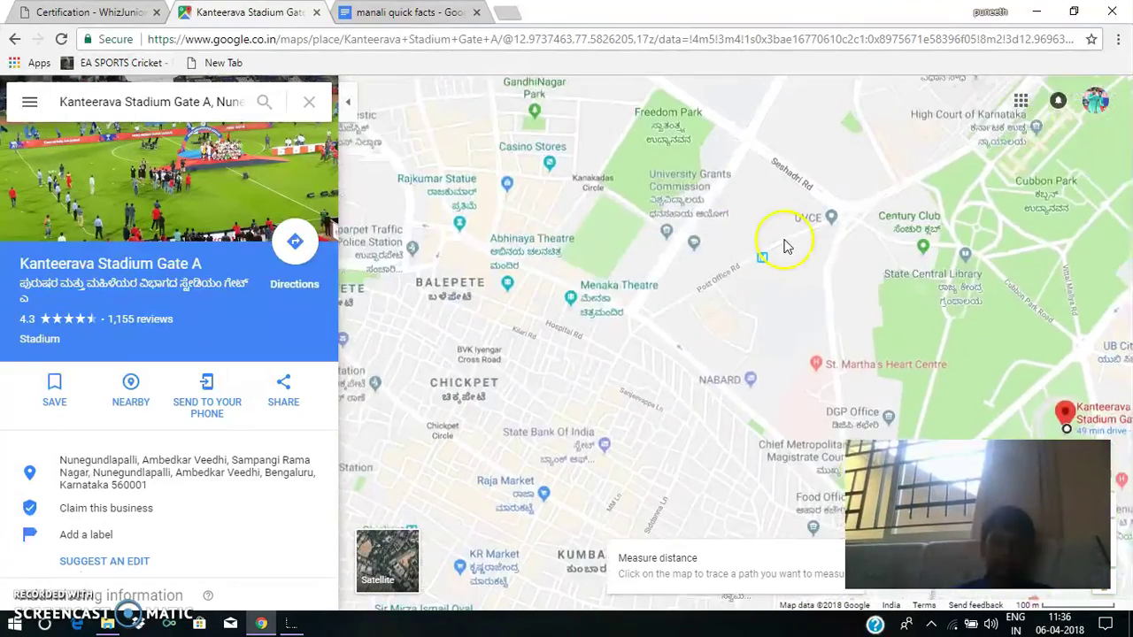
{"action": "scroll", "coordinate": [786, 247], "scroll_direction": "down", "scroll_amount": 1}
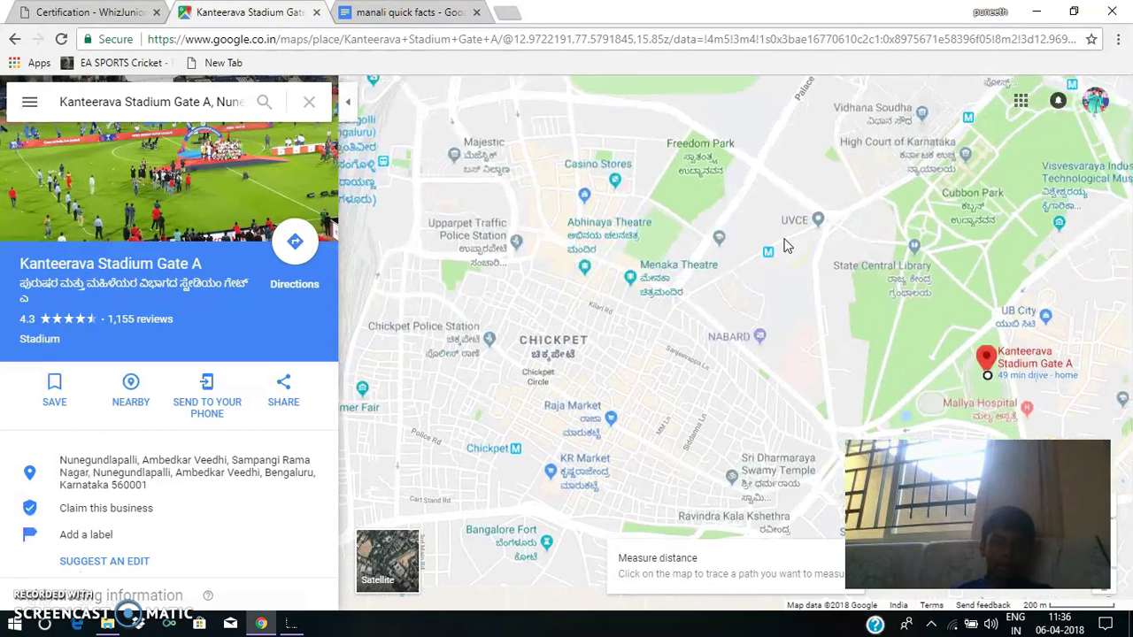
{"action": "left_click", "coordinate": [564, 338]}
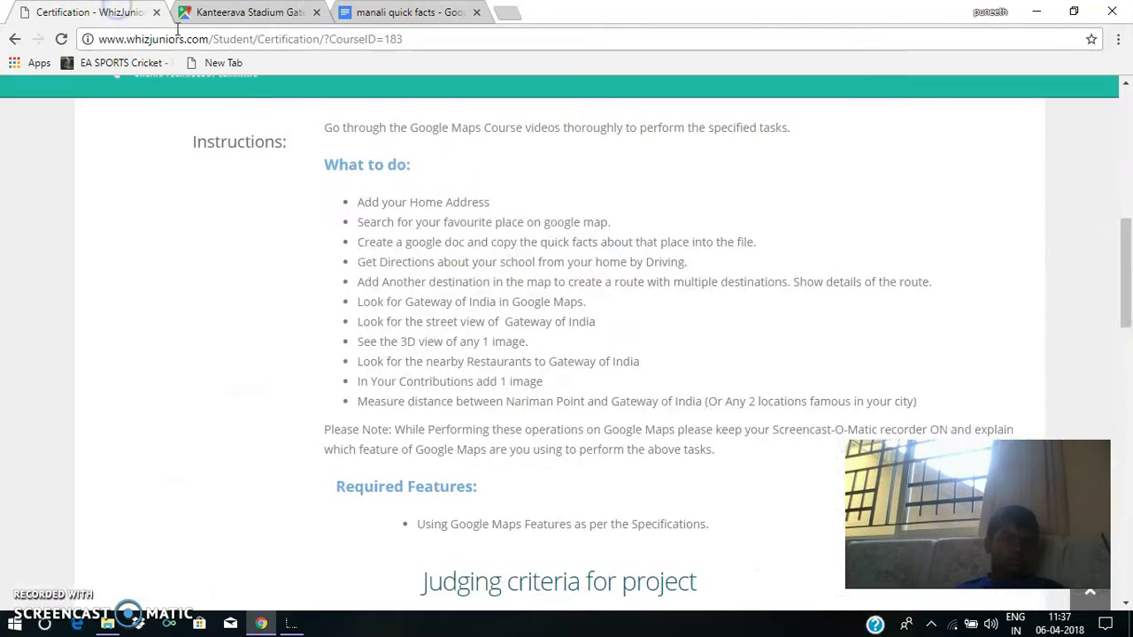
{"action": "left_click", "coordinate": [118, 13]}
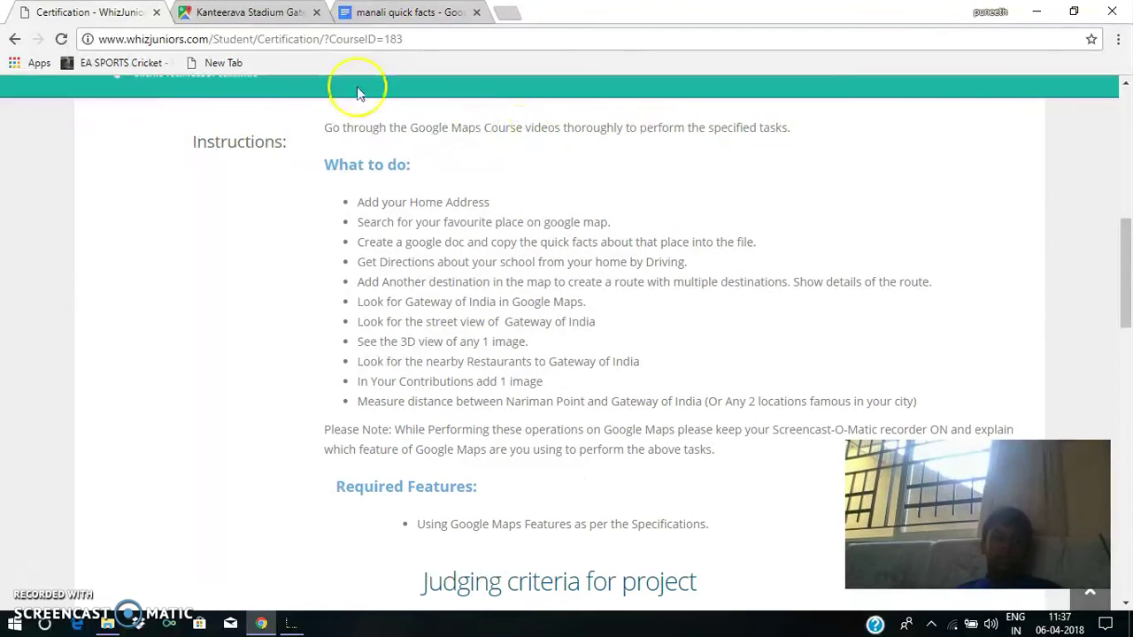
Step: Cycle through the browser tabs back to the Kanteerava Stadium map with the 1.83 km path
{"action": "key", "text": "ctrl+Tab"}
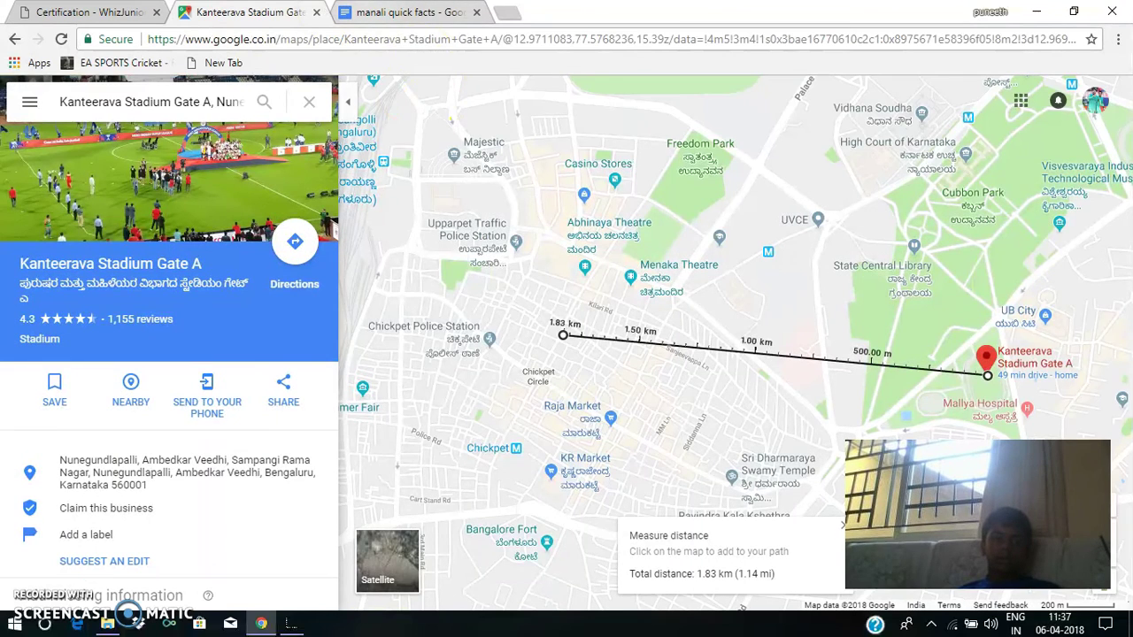
{"action": "key", "text": "ctrl+Tab"}
{"action": "left_click", "coordinate": [248, 15]}
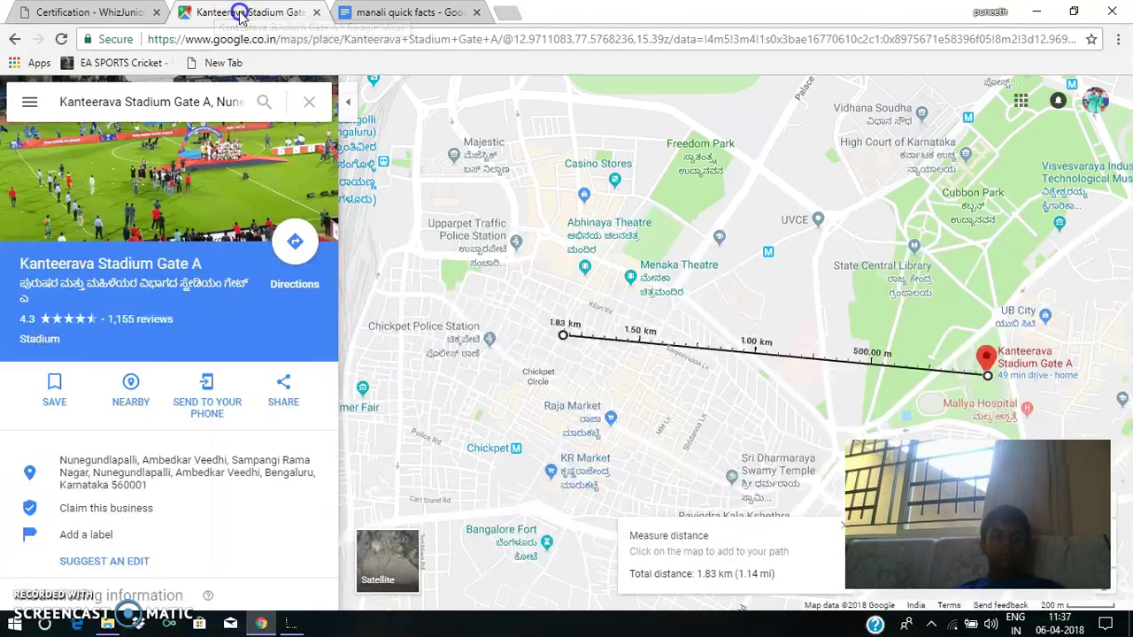